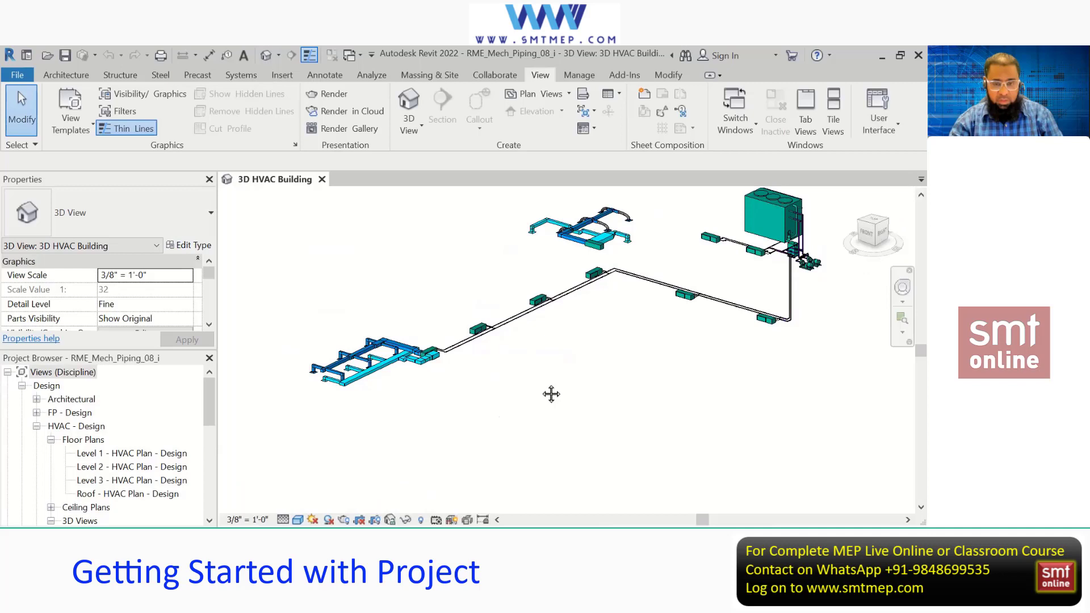
- Pan the 3D HVAC Building model slightly to the left
middle_click_drag(551, 393, 528, 403)
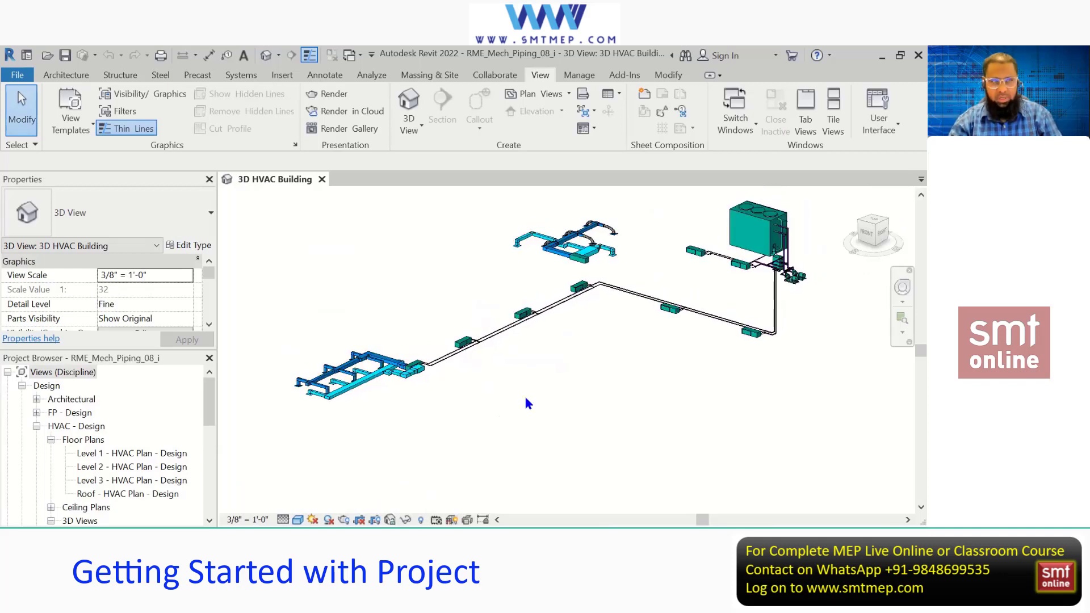
middle_click_drag(525, 399, 508, 401)
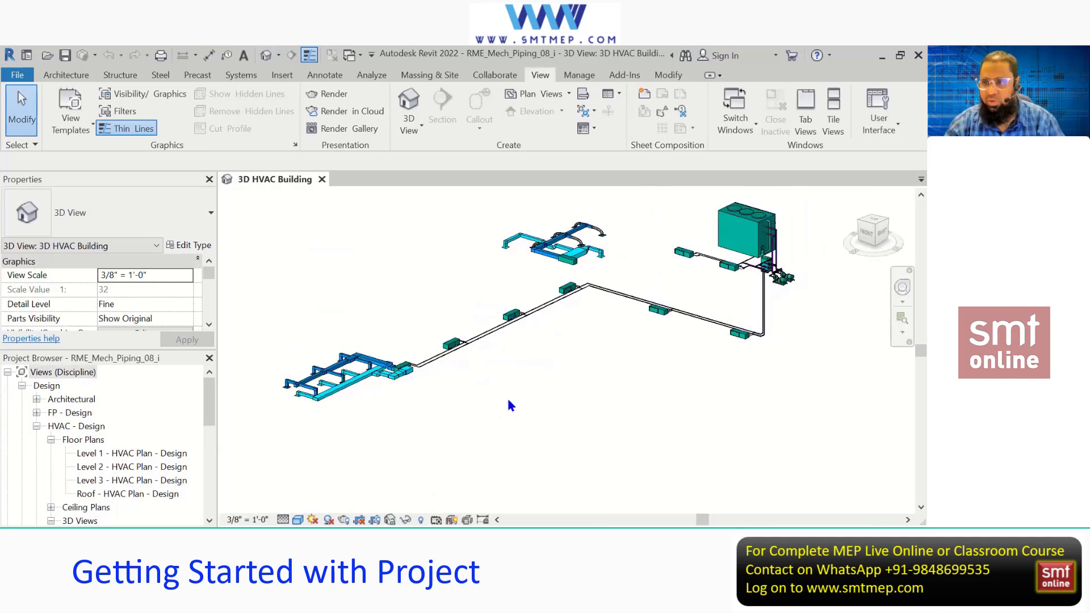
middle_click_drag(508, 401, 505, 401)
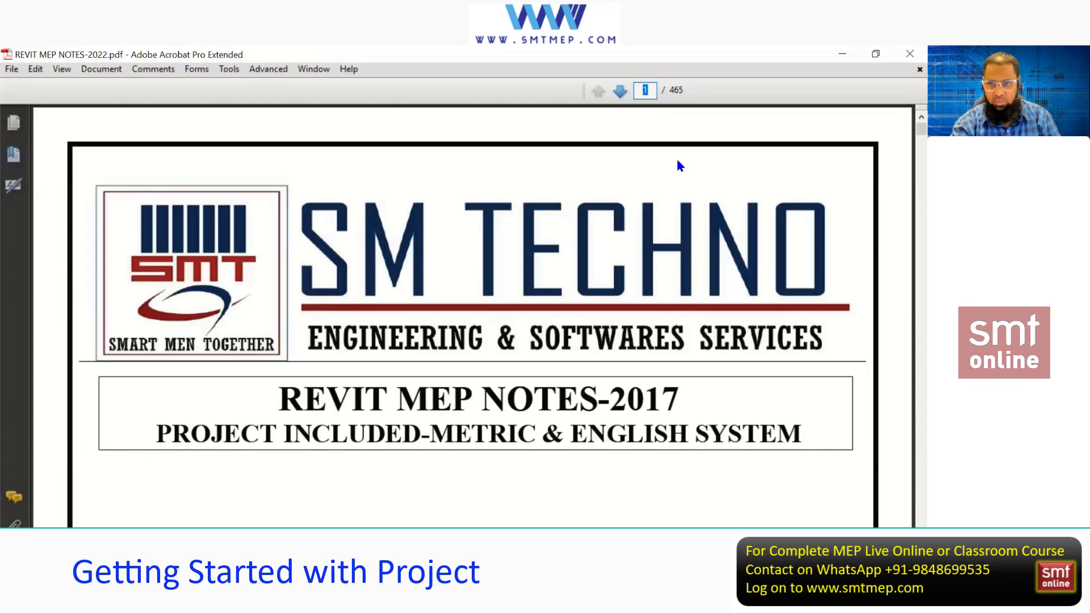
- Go to page 33's 'Start a project from an existing template' notes and restore the window
type("30")
key("Return")
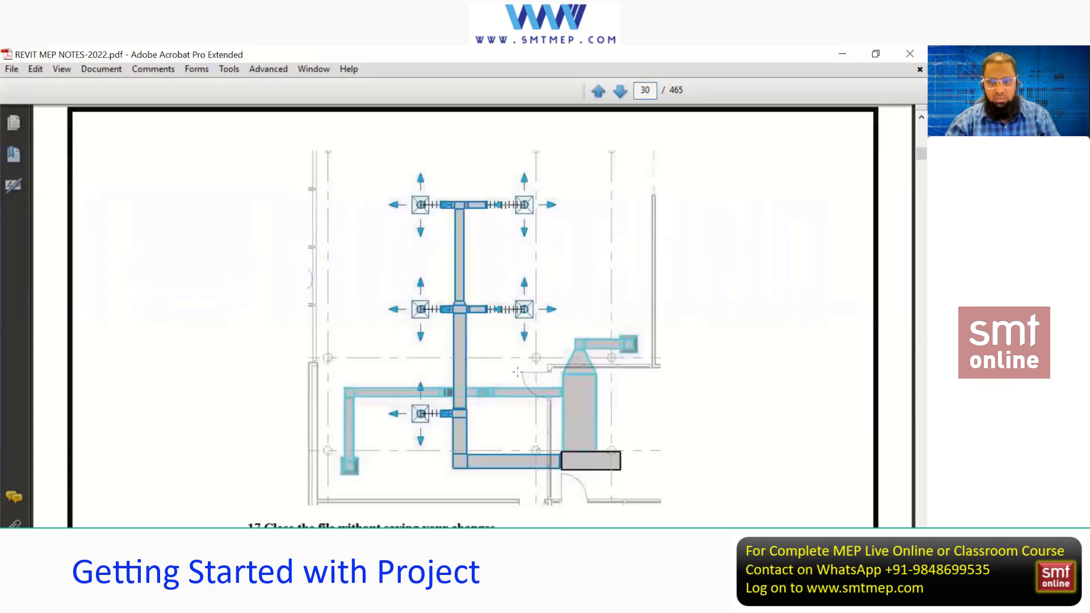
scroll(533, 357, "down", 10)
scroll(533, 353, "down", 10)
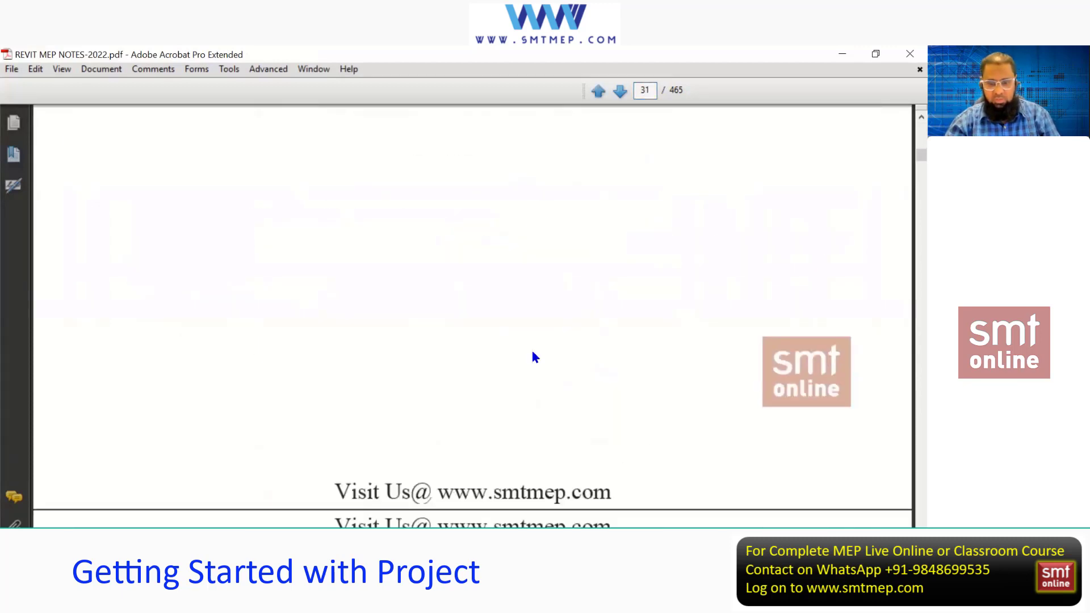
scroll(534, 357, "down", 10)
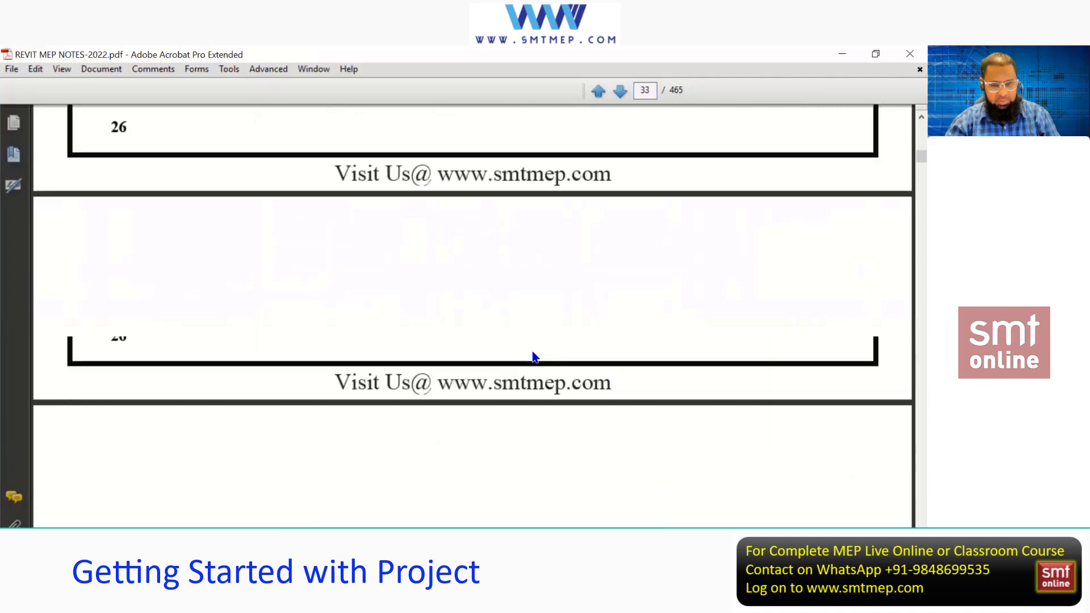
scroll(532, 349, "up", 3)
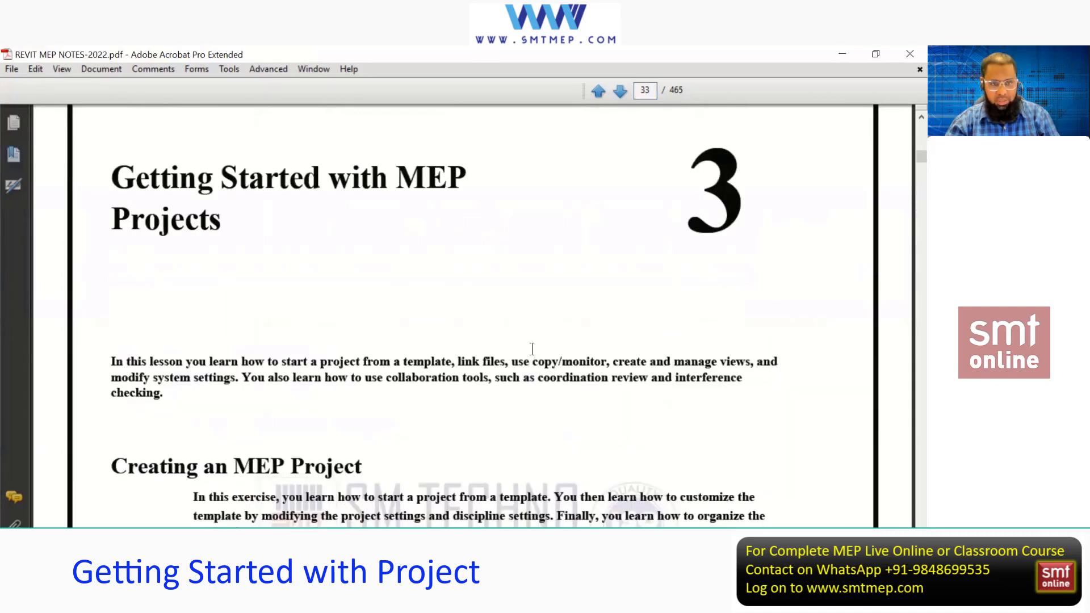
scroll(532, 349, "down", 12)
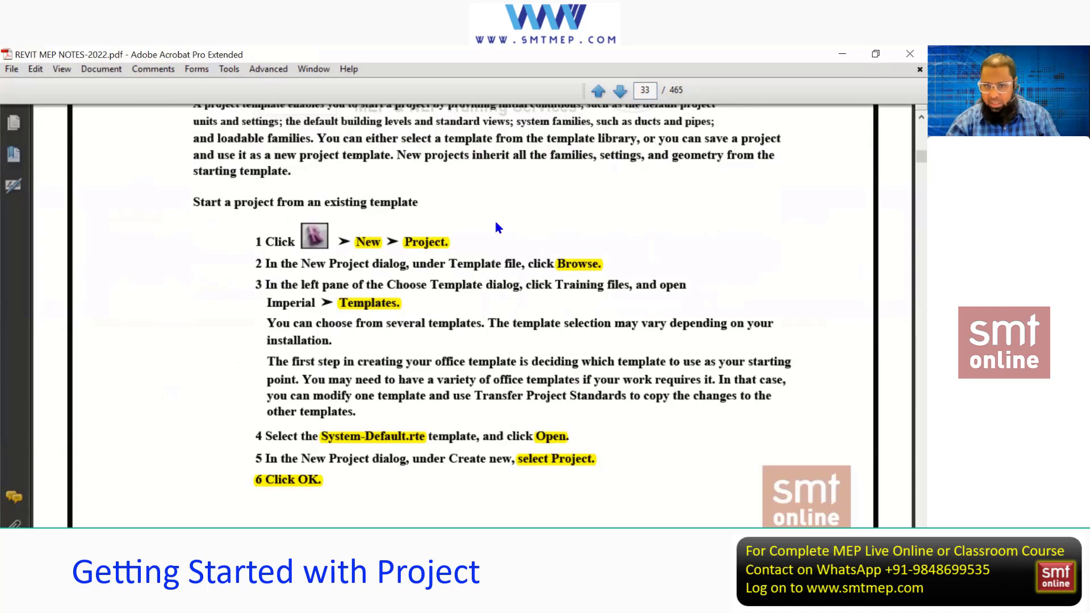
left_click(561, 268)
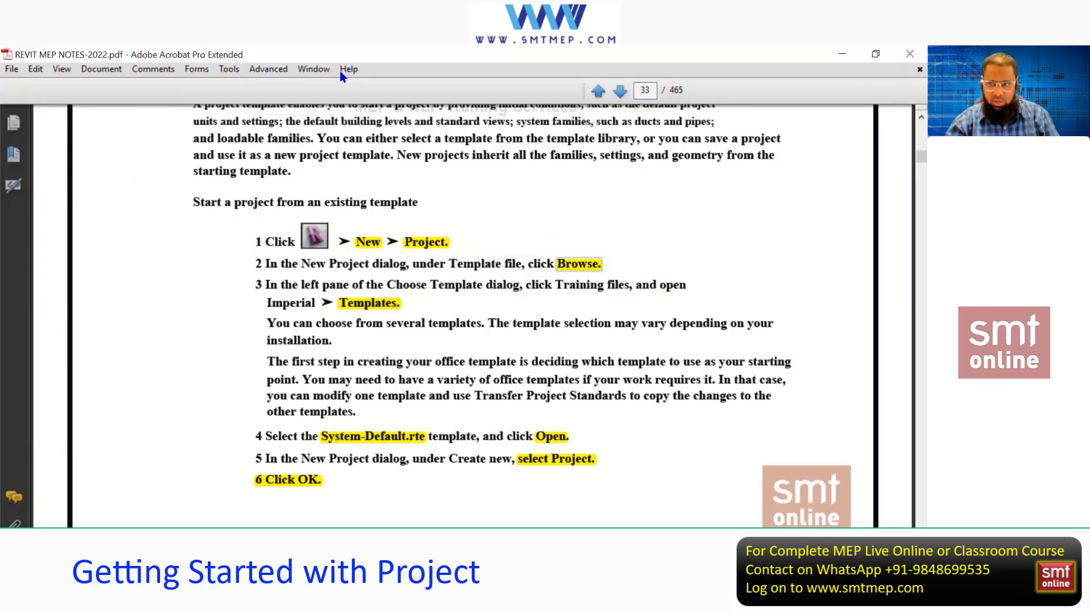
double_click(343, 54)
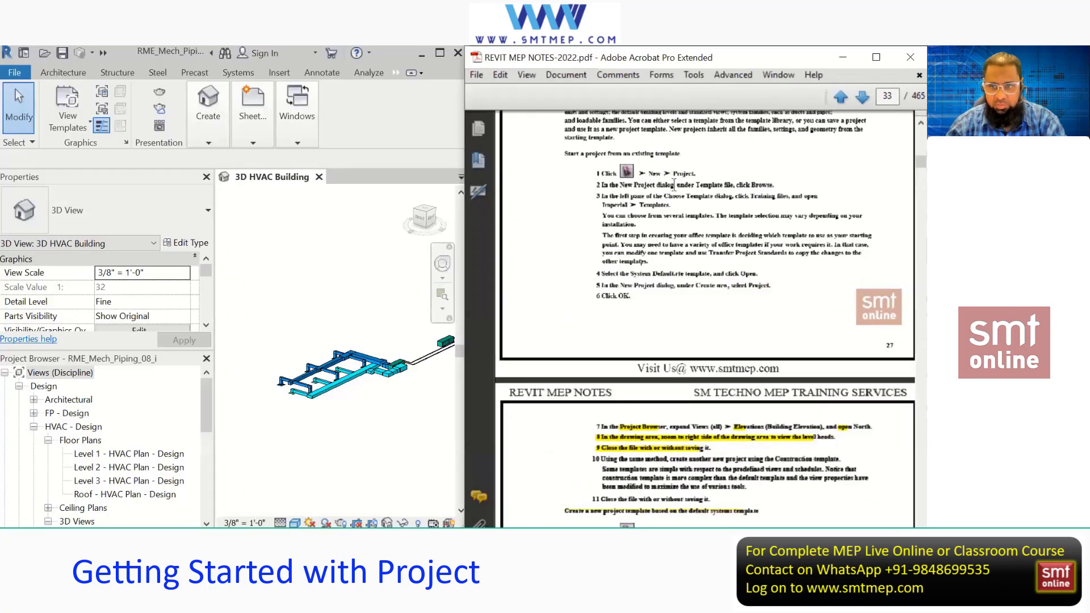
- Close the HVAC piping project through the File menu
left_click(380, 301)
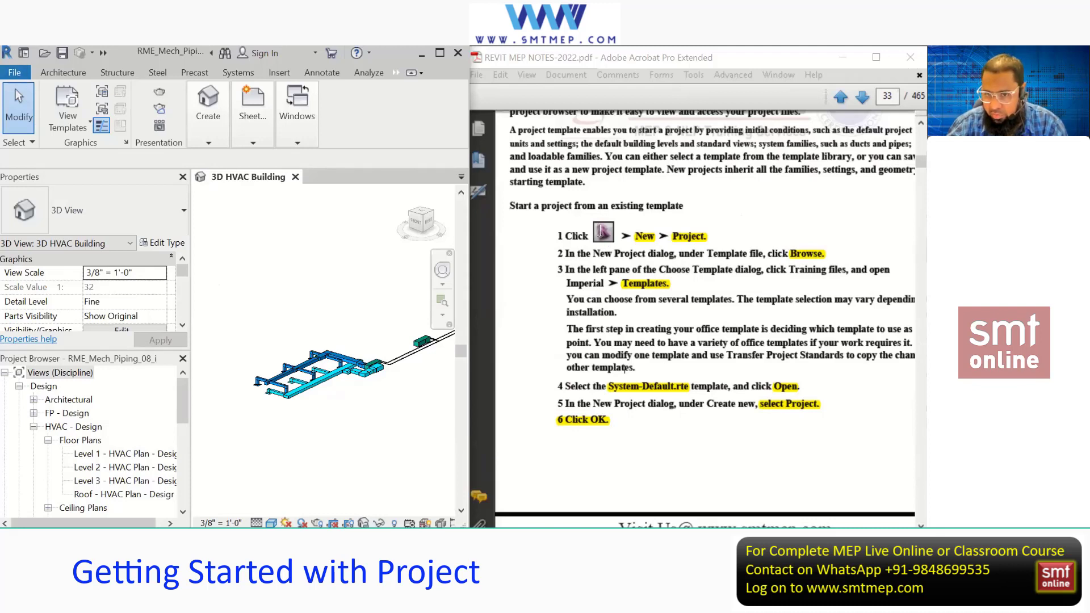
left_click(19, 75)
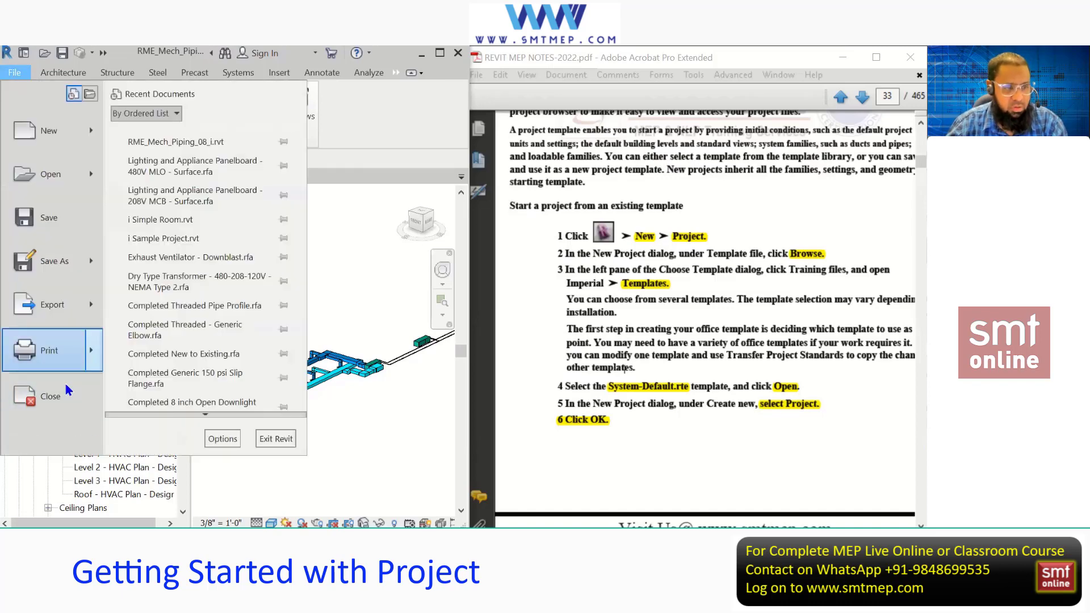
left_click(67, 392)
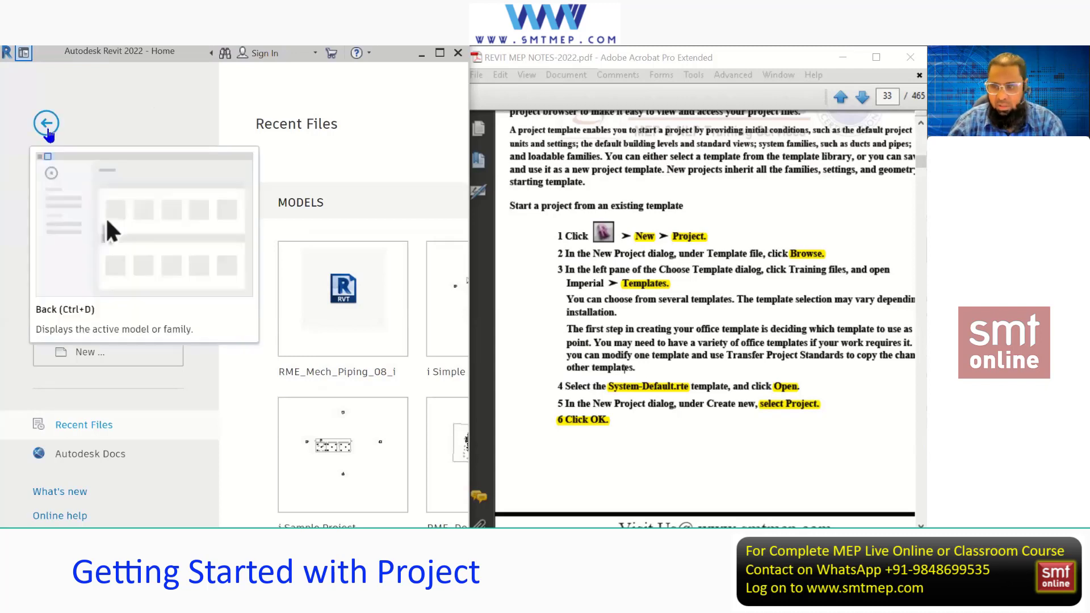
- Leave the Home screen and show the File > New options, including Project
left_click(47, 130)
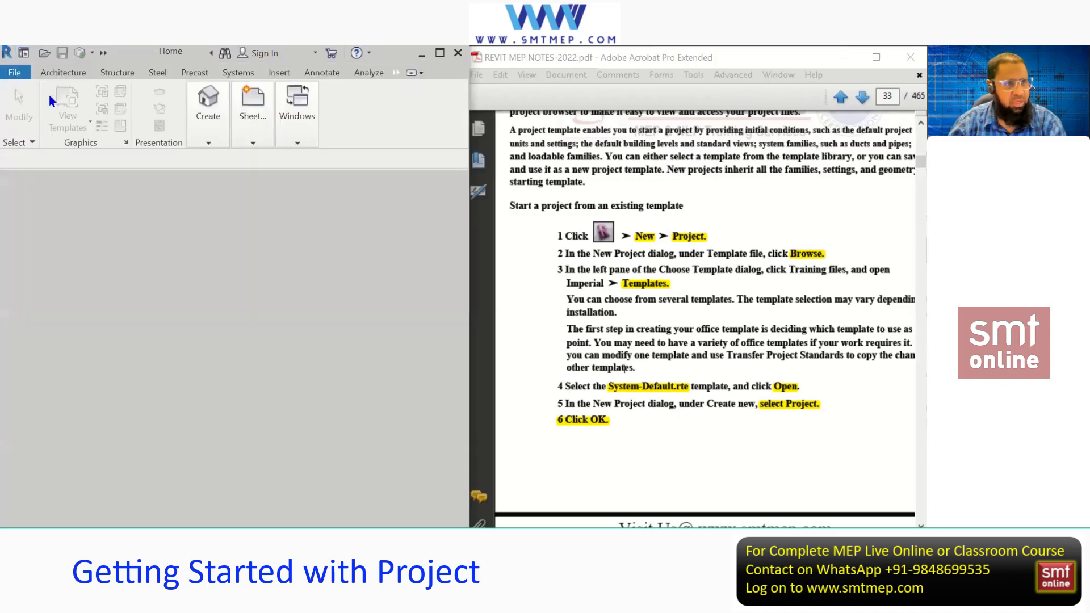
left_click(21, 76)
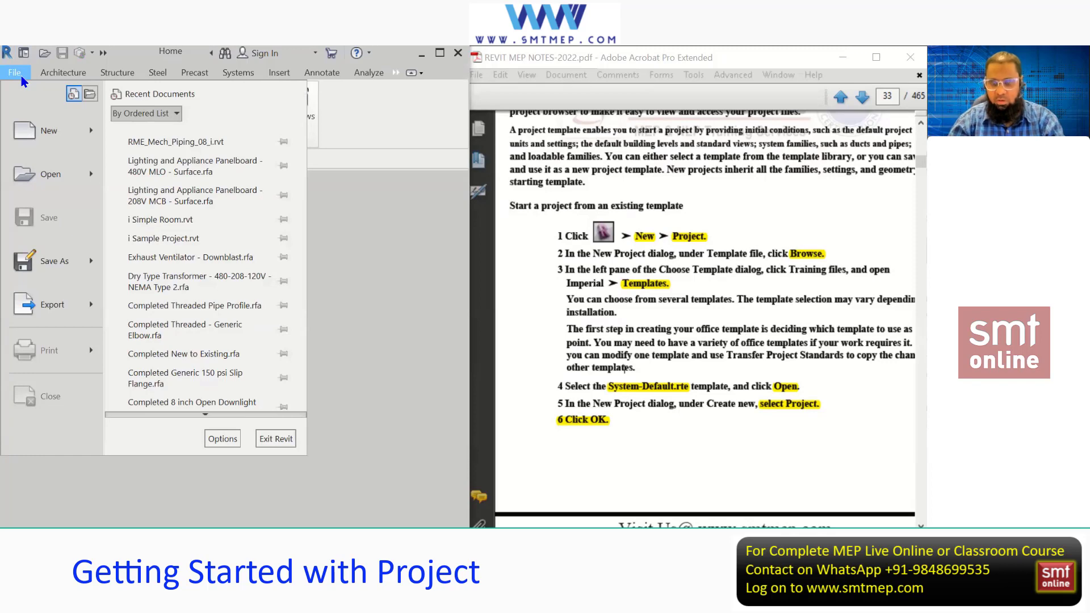
mouse_move(62, 116)
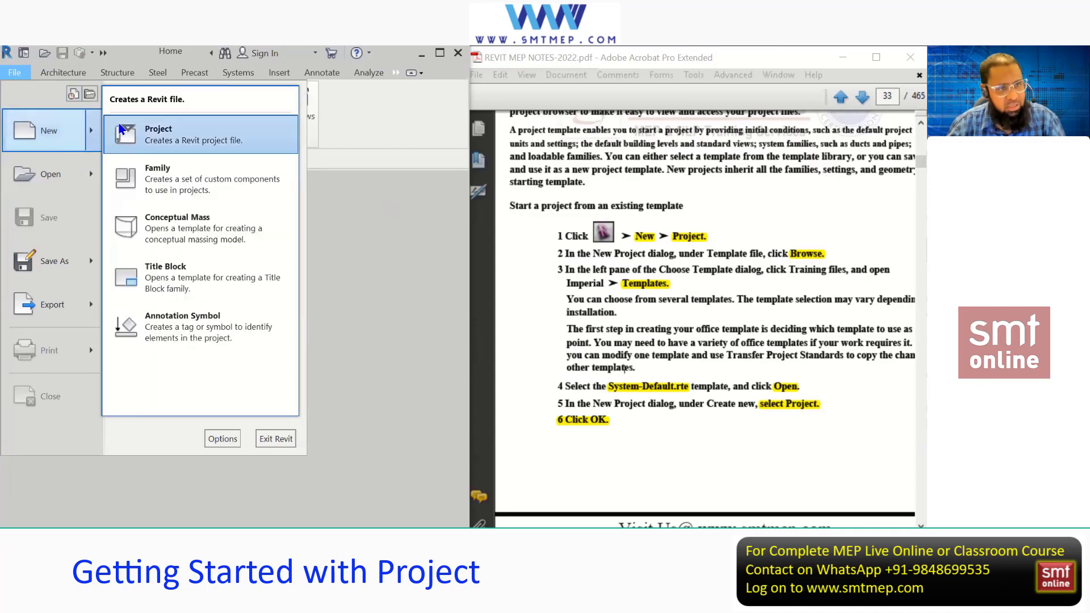
- Start a new project and browse the English-Imperial default template files
left_click(147, 142)
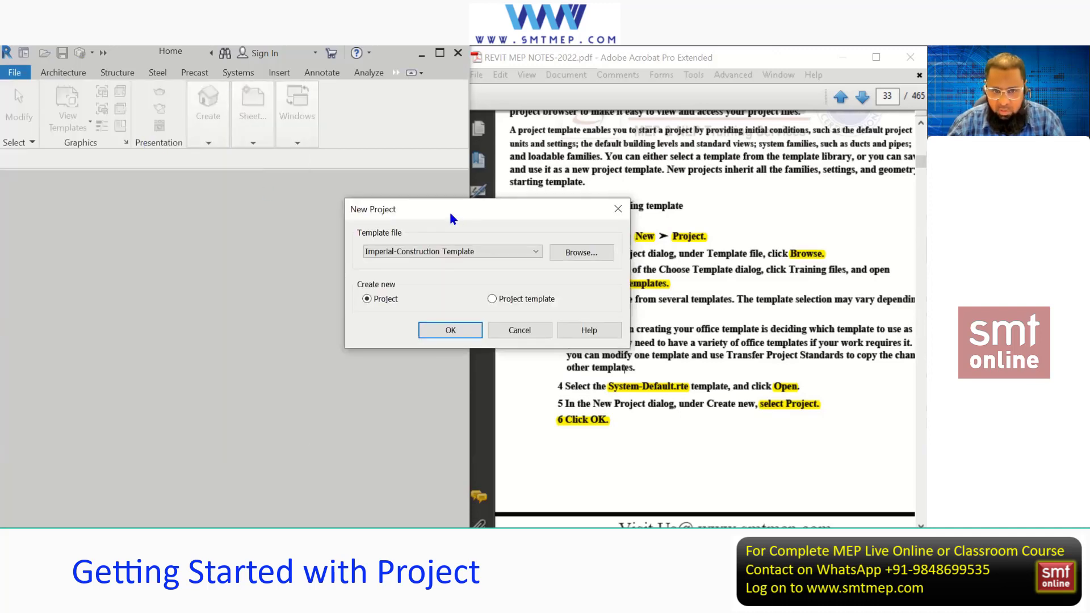
left_click_drag(450, 216, 368, 181)
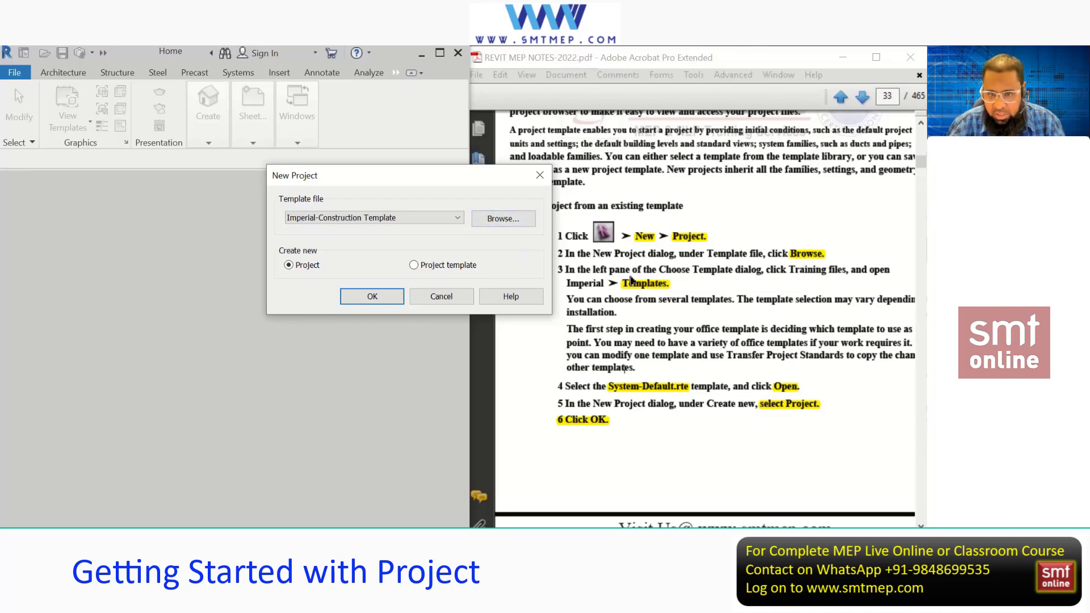
left_click(514, 224)
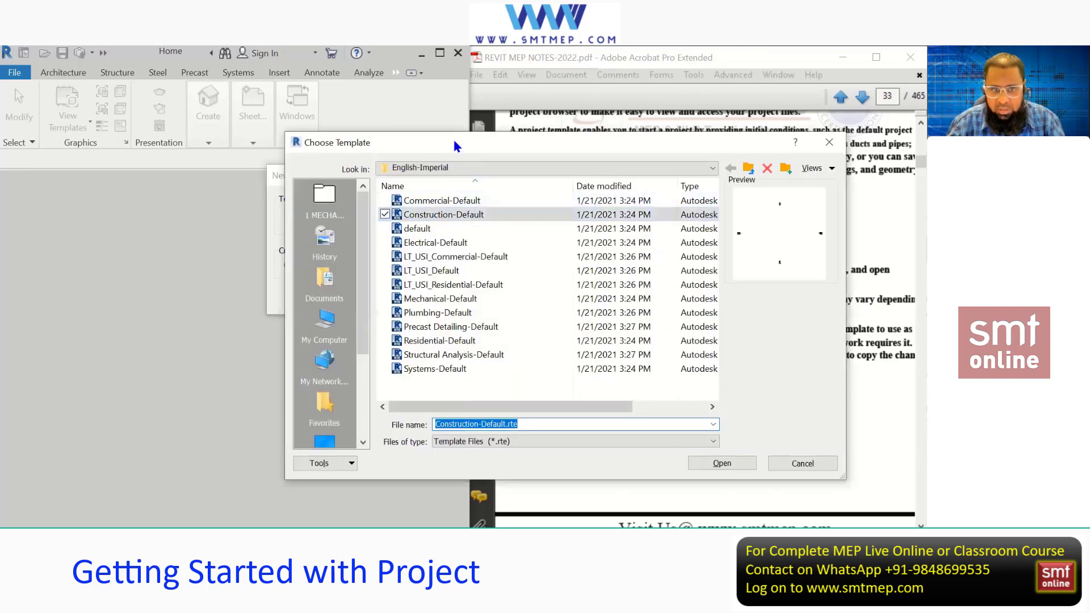
- Select the Systems-Default template and expand the Look in folder hierarchy
left_click_drag(454, 147, 171, 92)
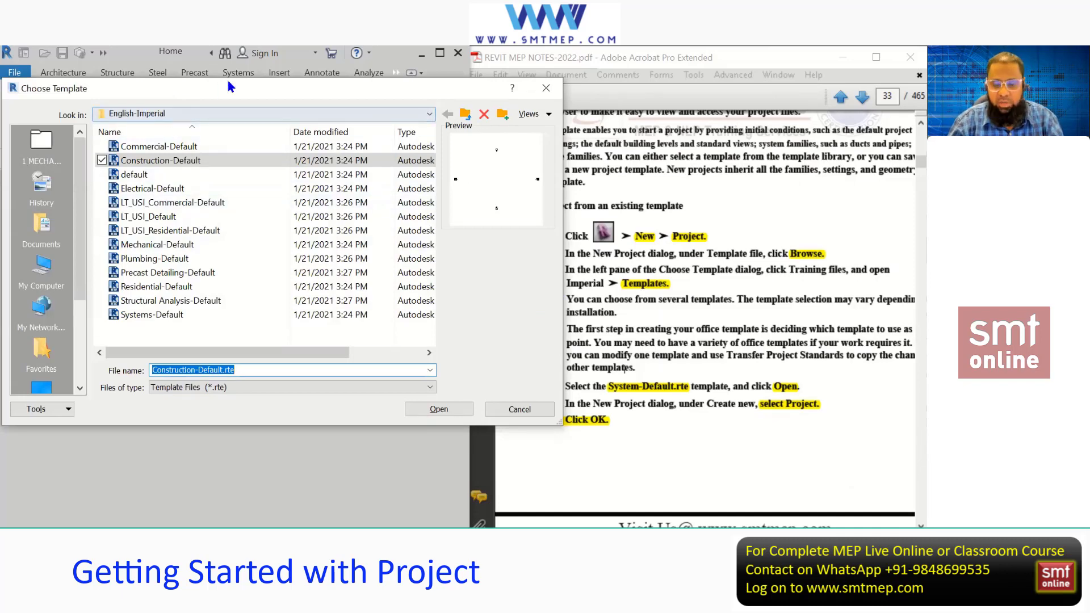
left_click_drag(230, 87, 242, 81)
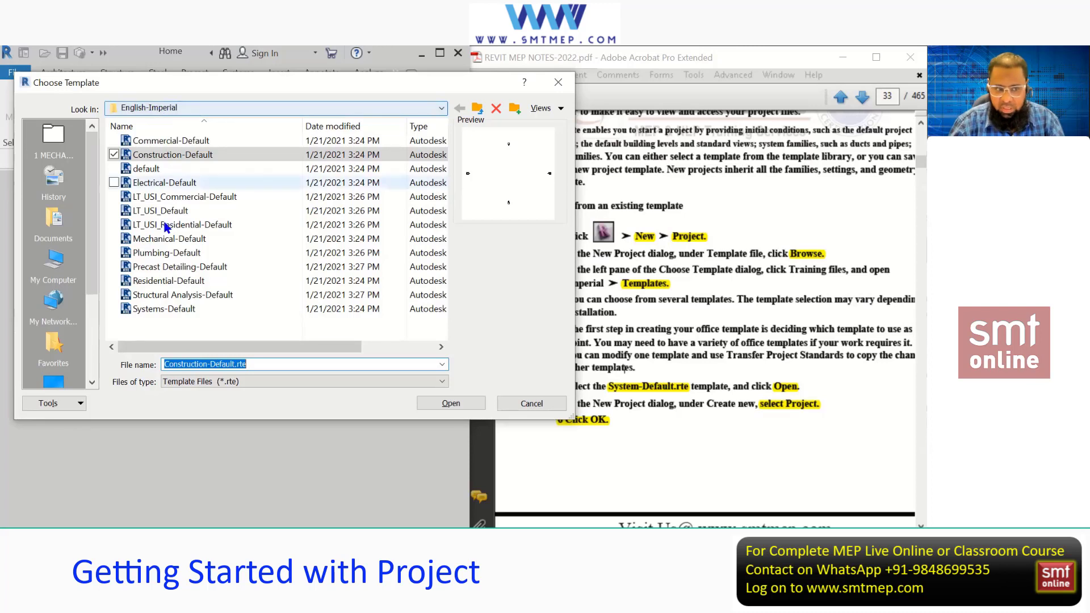
left_click(177, 311)
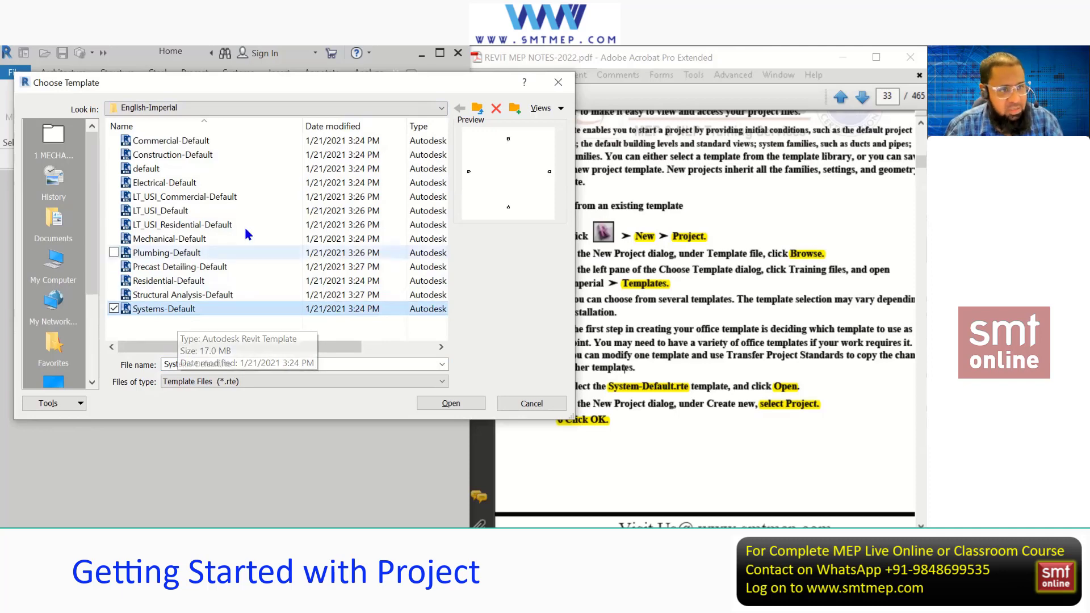
left_click(222, 108)
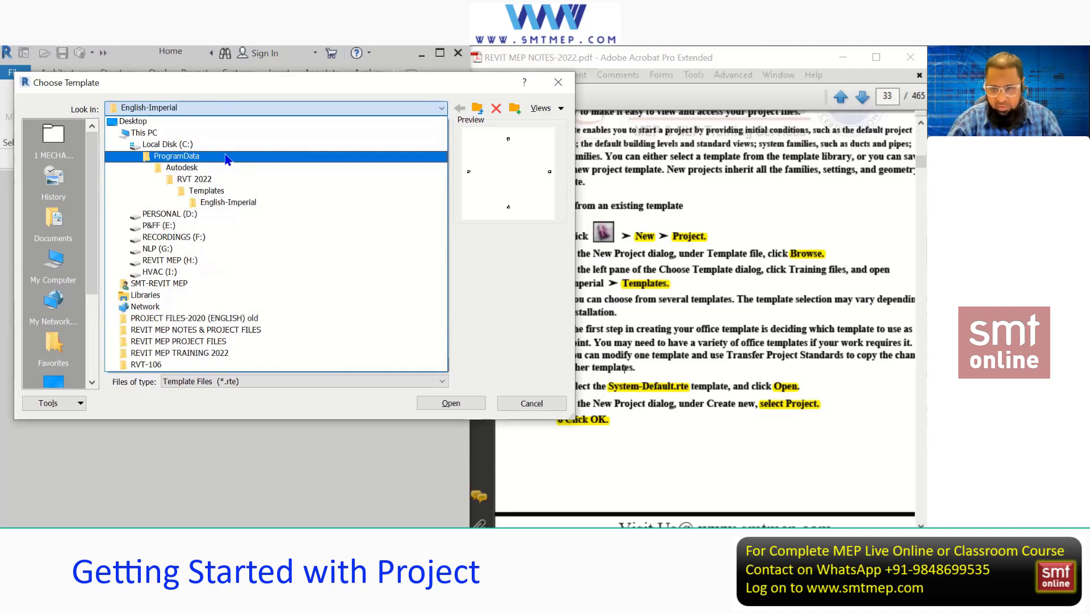
- Pick Systems-Default_Metric.rte in the English folder, then return to the Templates folder
left_click(246, 195)
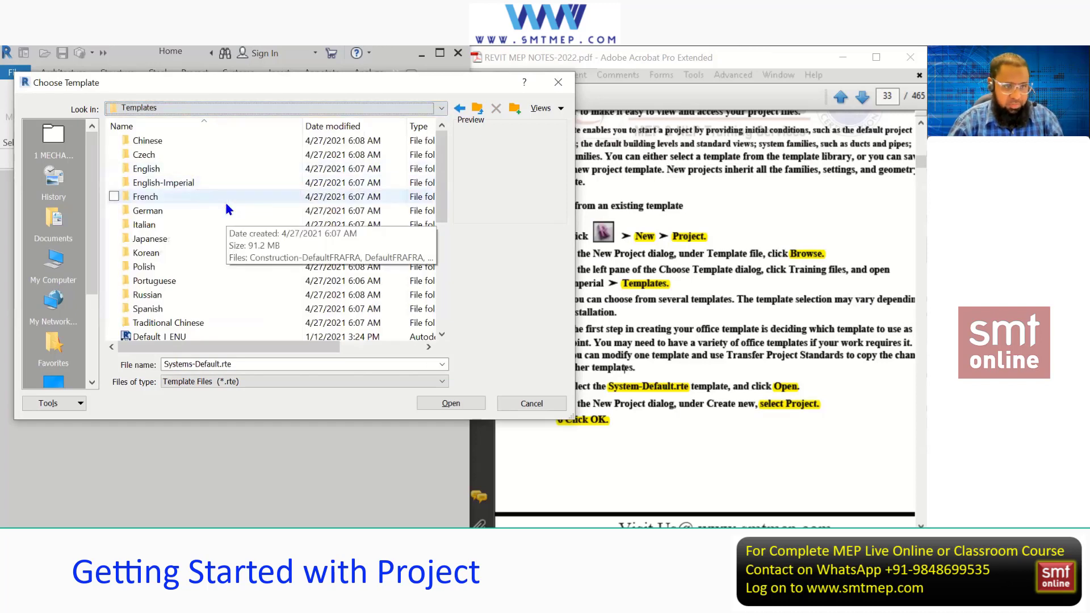
double_click(202, 168)
scroll(250, 264, "down", 1)
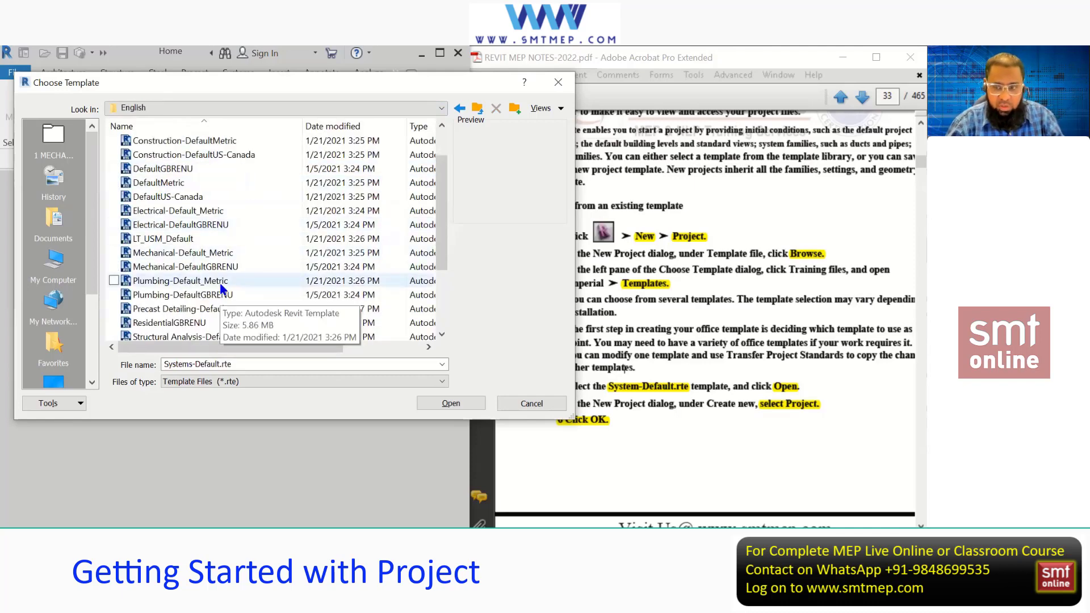
left_click(460, 108)
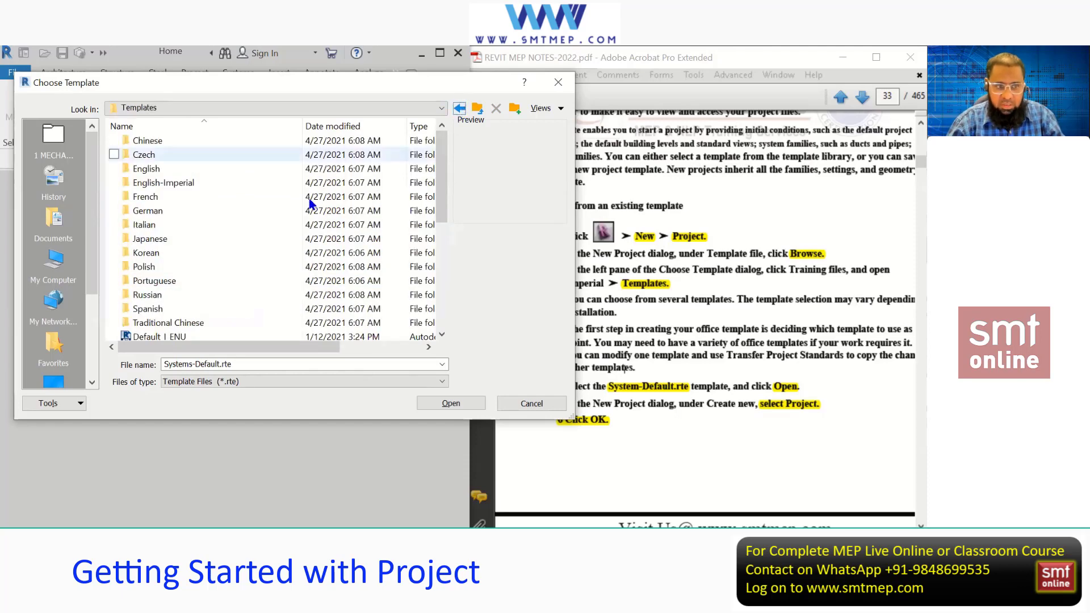
double_click(154, 171)
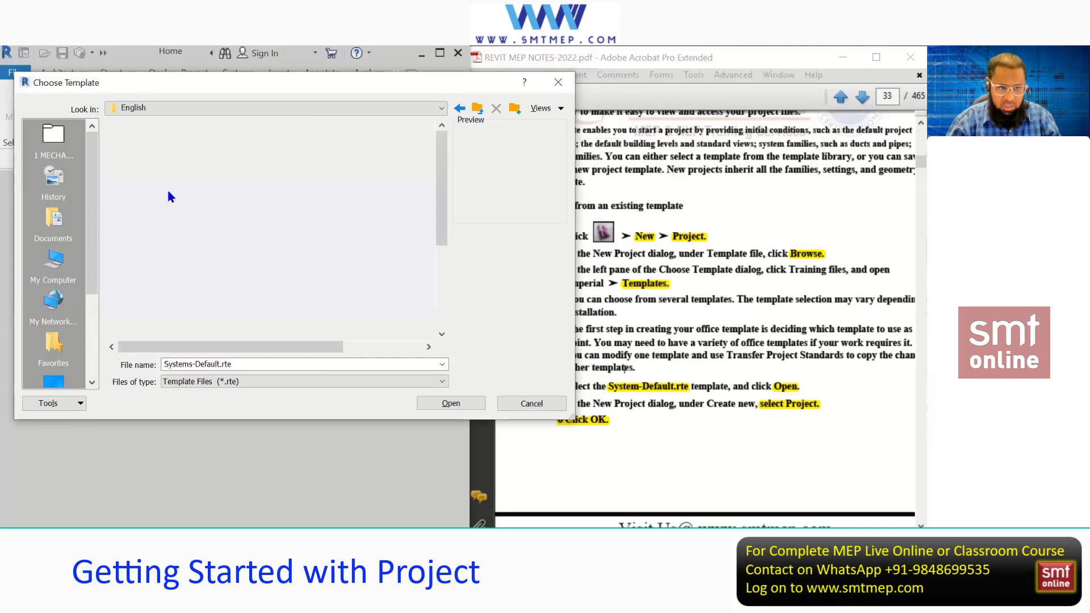
scroll(215, 249, "down", 5)
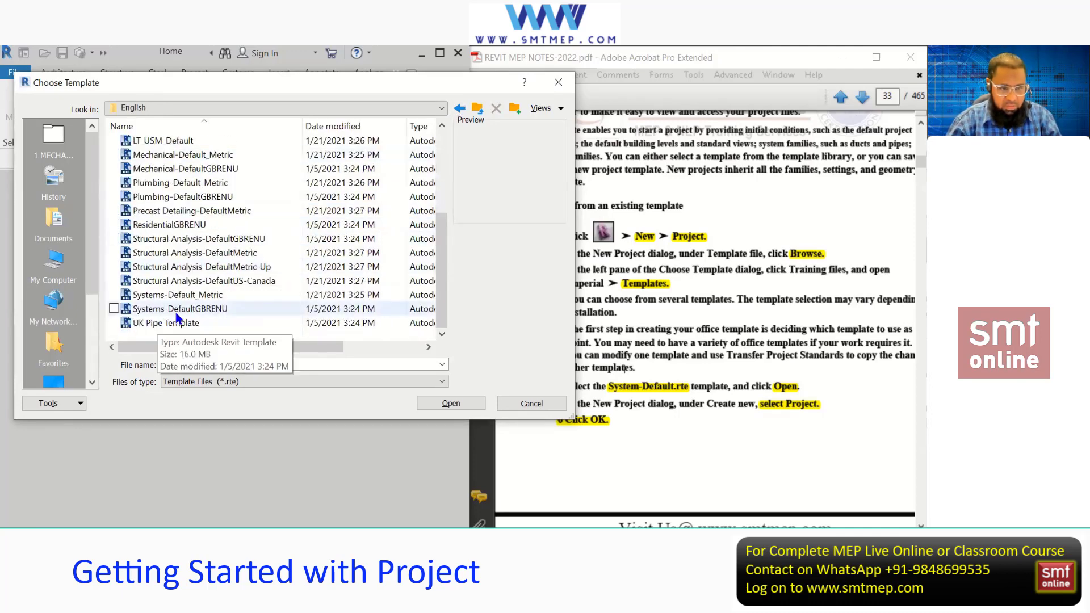
left_click(193, 296)
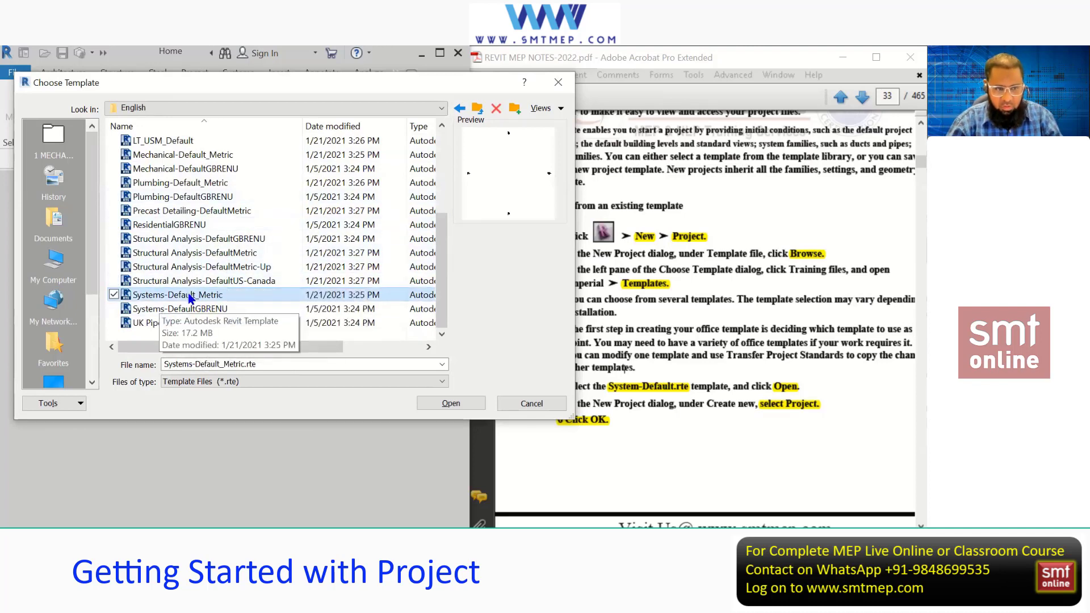
left_click(461, 107)
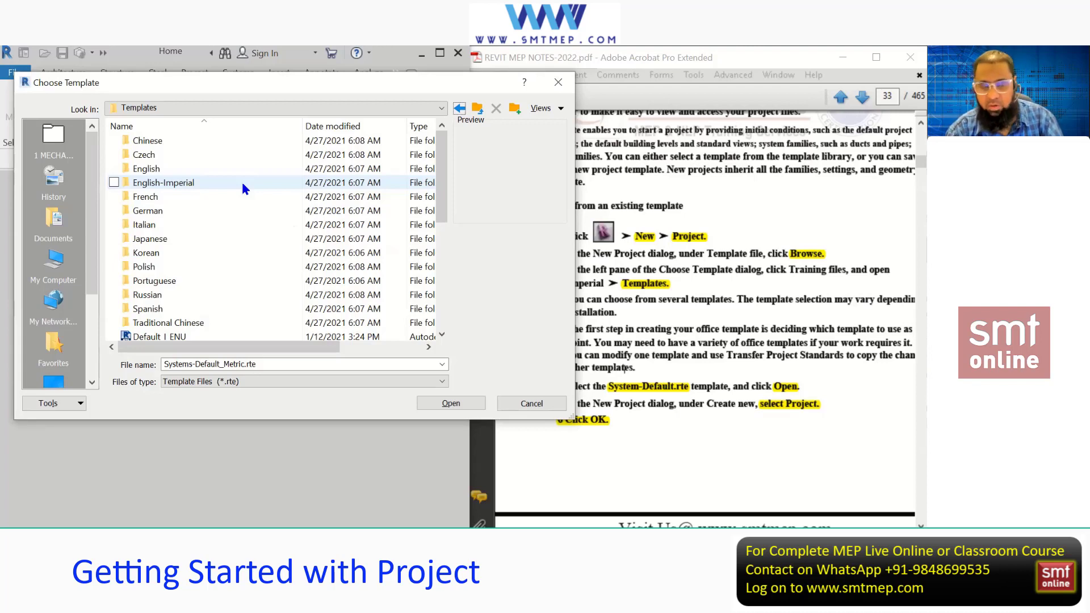
- Create Project1 as a project from the English-Imperial Systems-Default.rte template
double_click(224, 185)
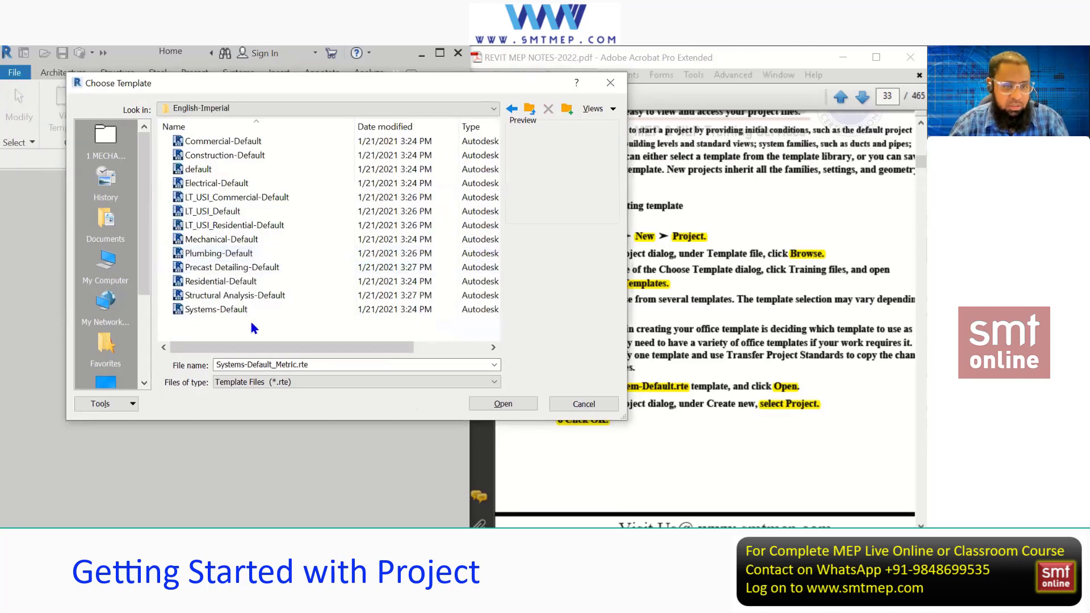
left_click(230, 311)
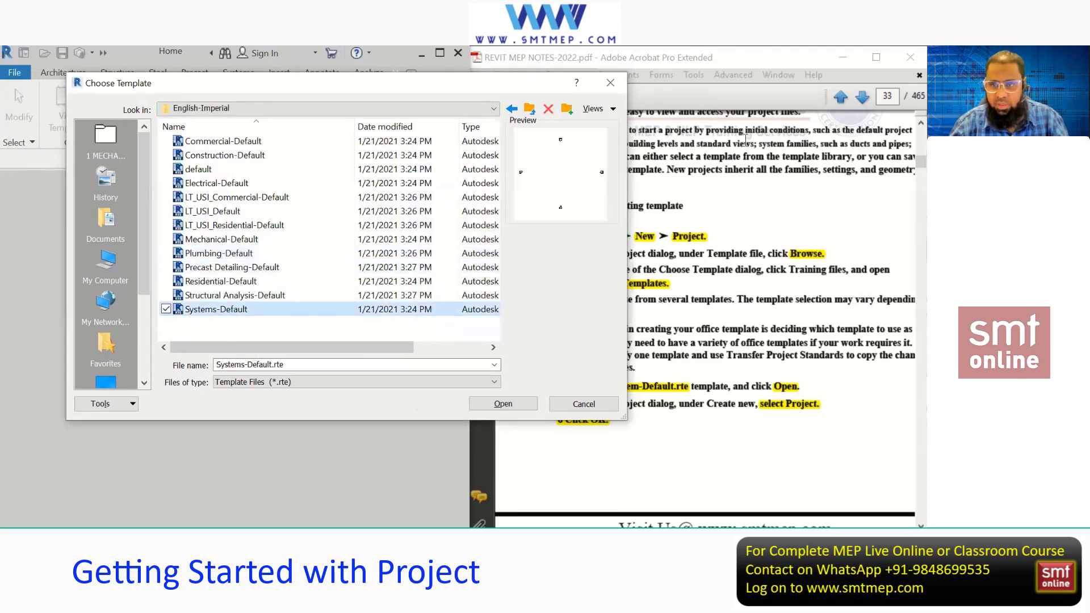
left_click_drag(480, 77, 369, 85)
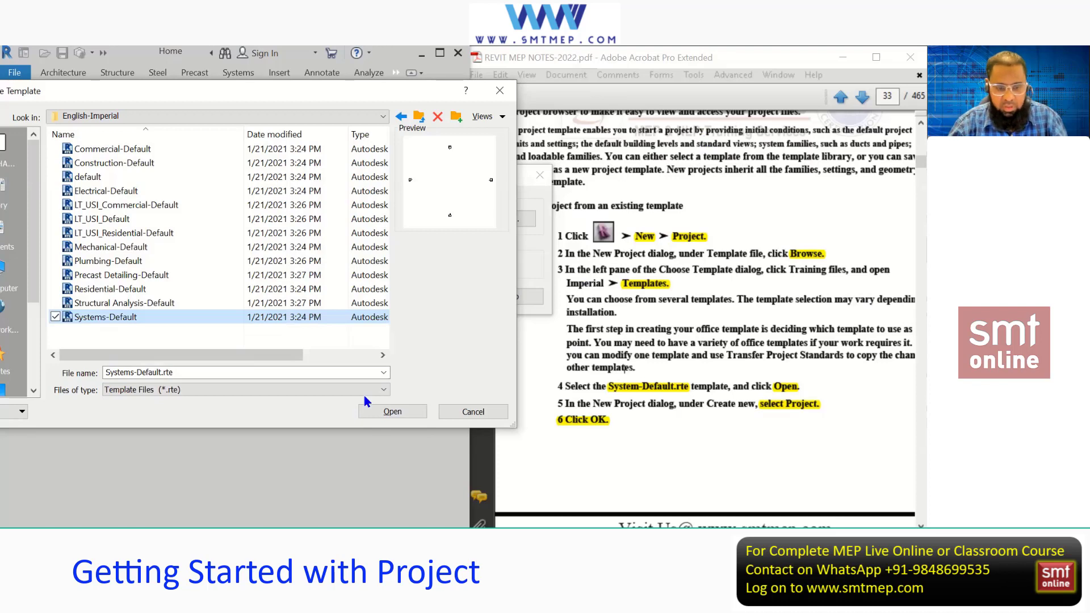
left_click(375, 411)
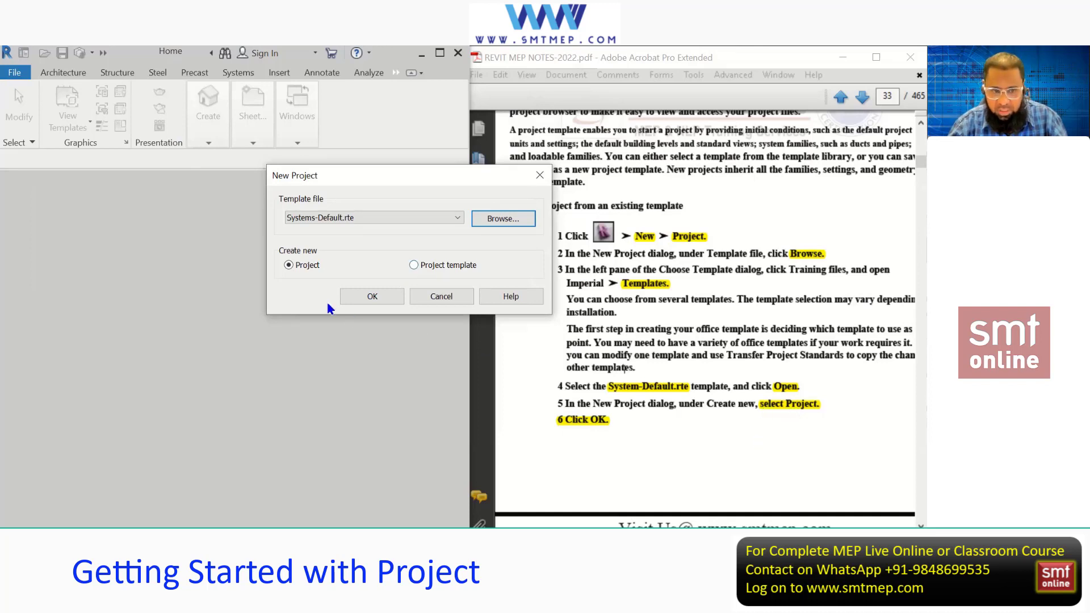
left_click(295, 271)
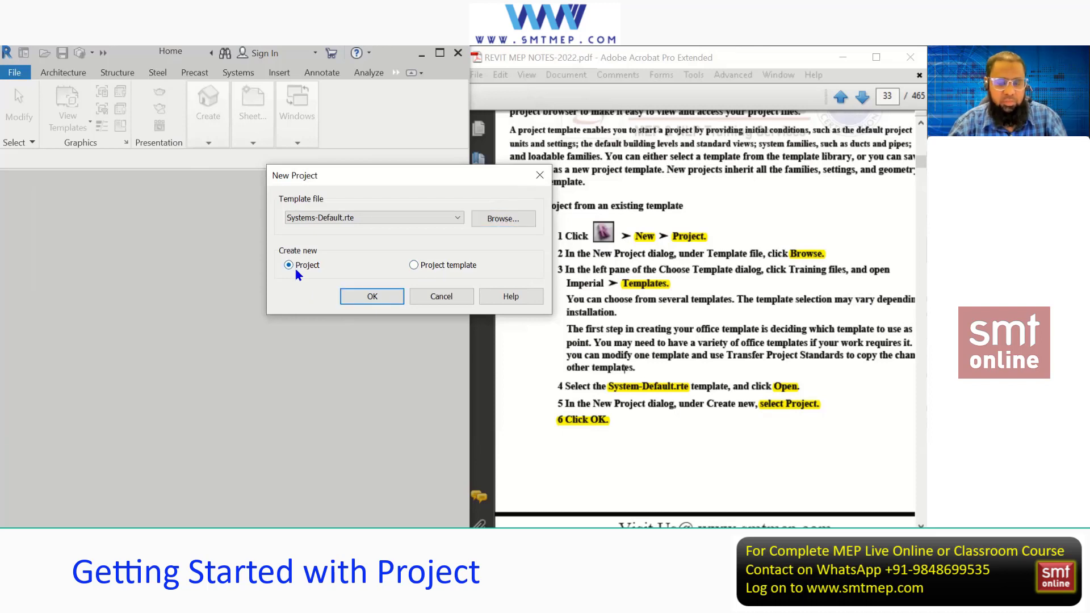
left_click(372, 296)
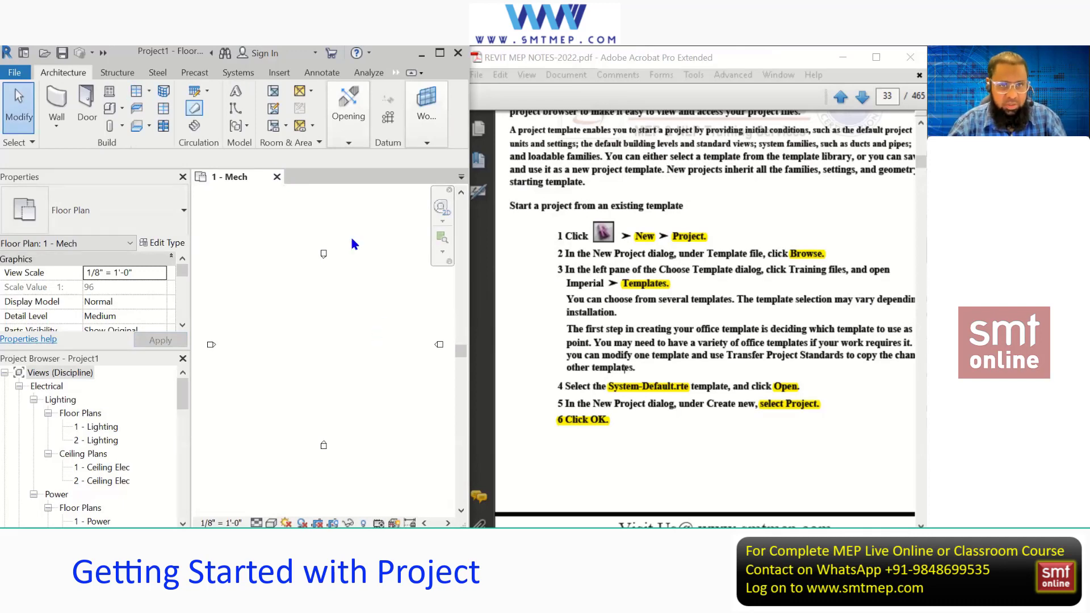
- Maximize Revit, reposition the 1 - Mech floor plan, and open Project Units with UN
key("super+Up")
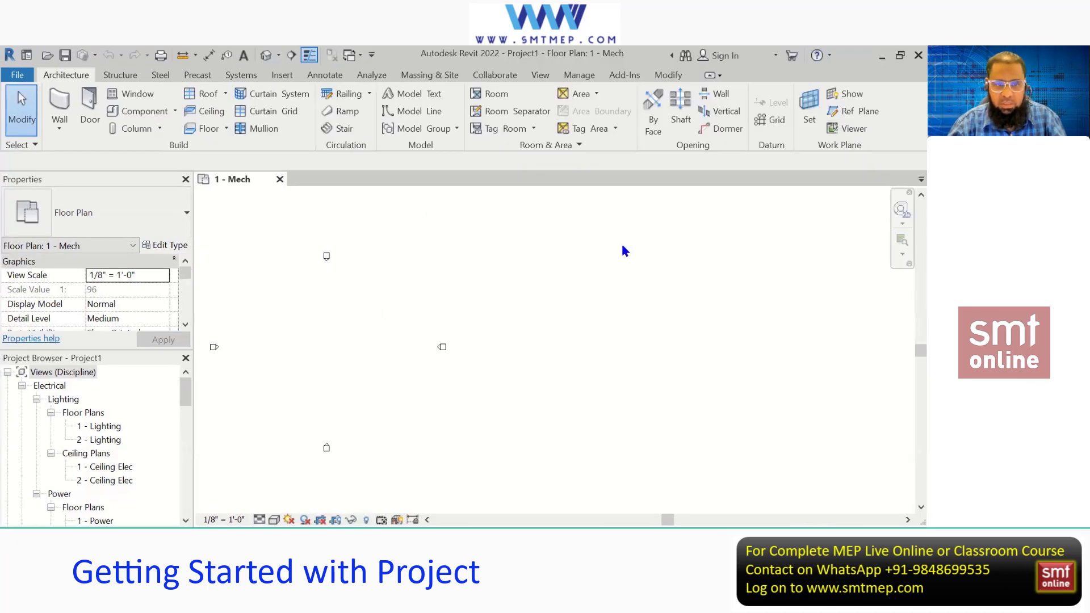
middle_click_drag(314, 326, 492, 329)
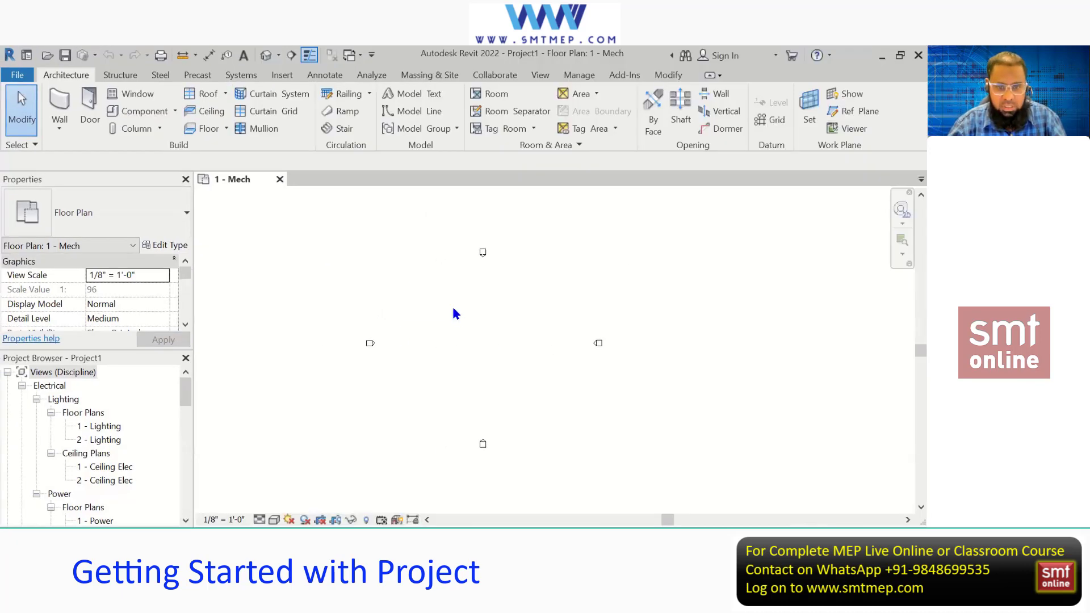
scroll(453, 312, "up", 2)
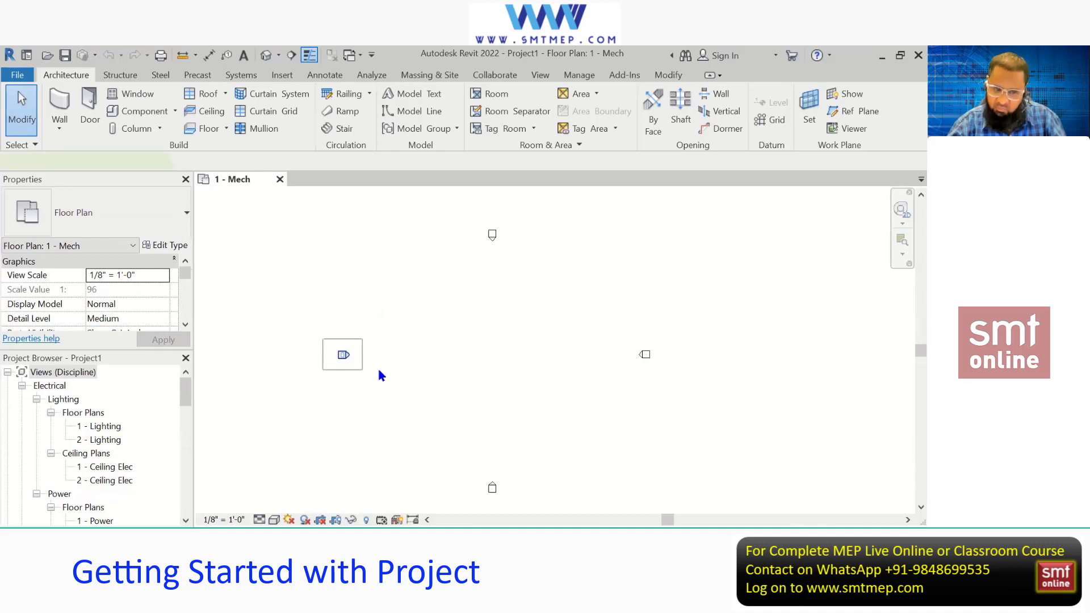
left_click(655, 365)
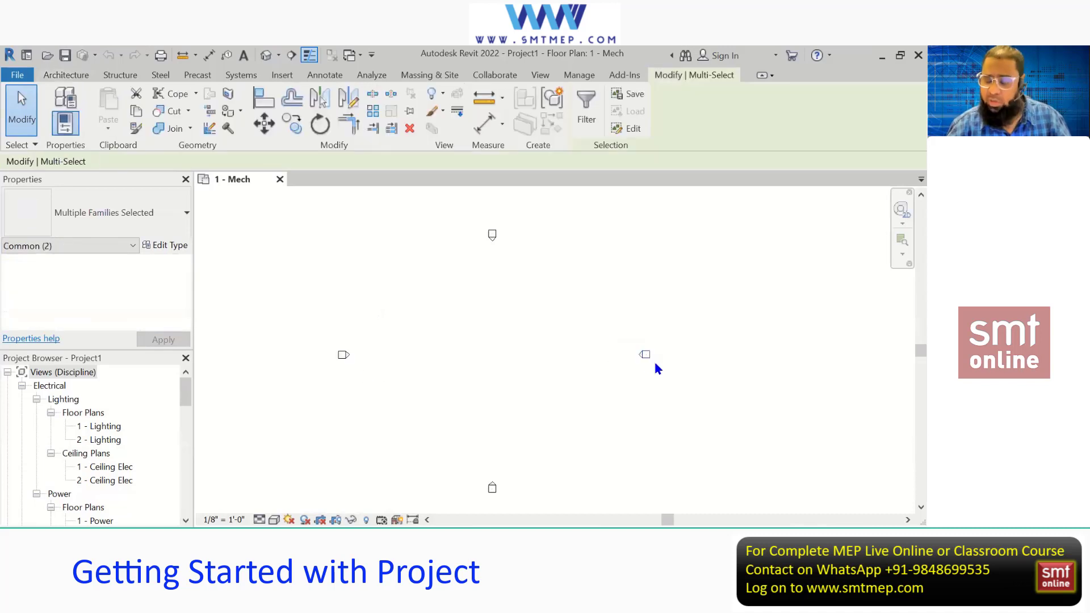
left_click(356, 379)
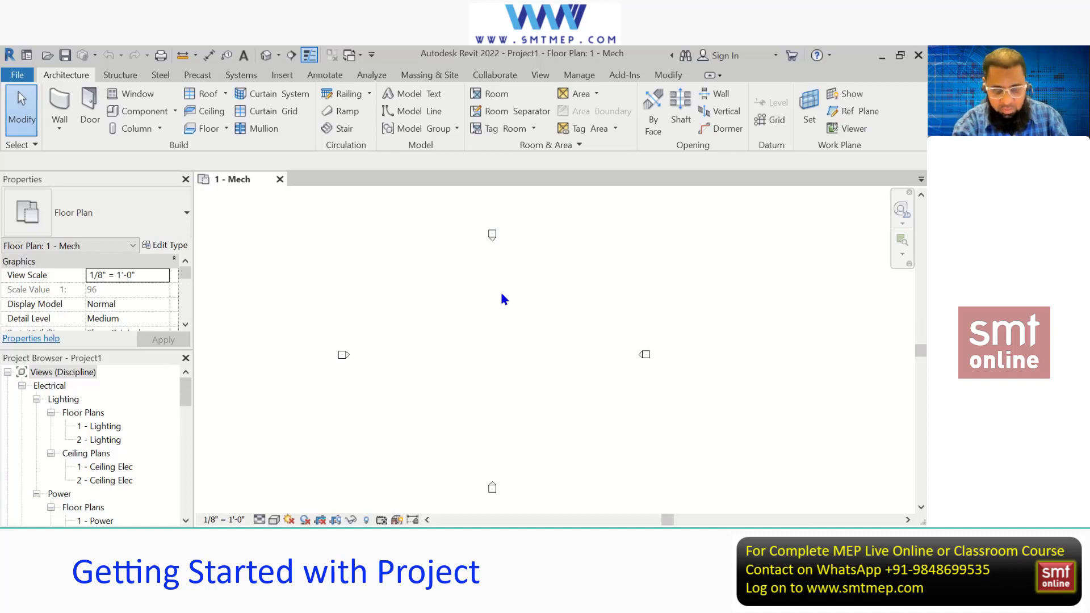
key("u")
key("n")
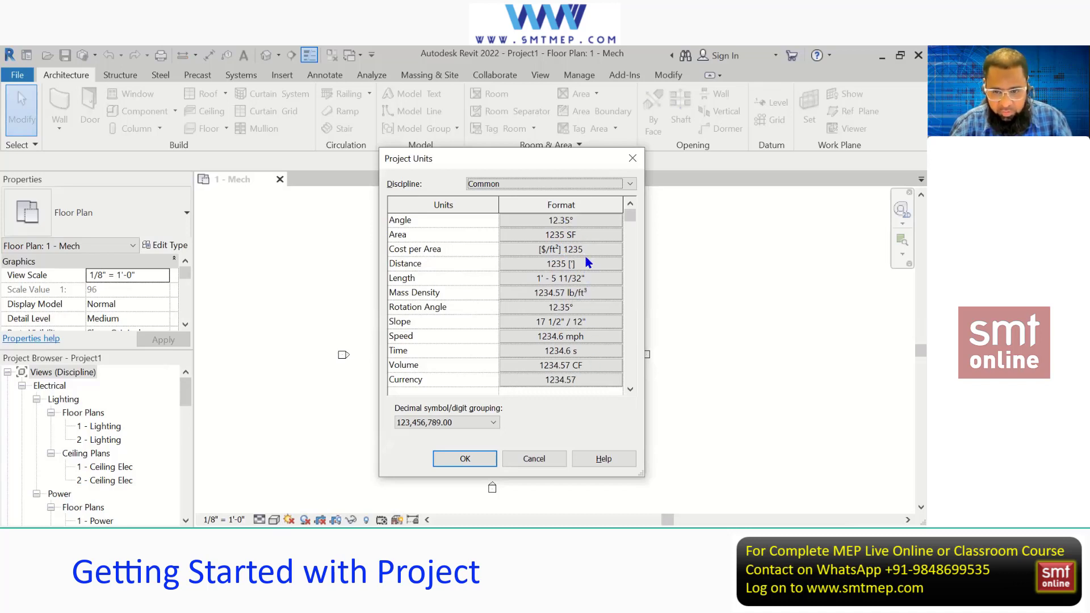
- Cancel Project Units without changes, then select and deselect the left elevation marker
left_click(552, 458)
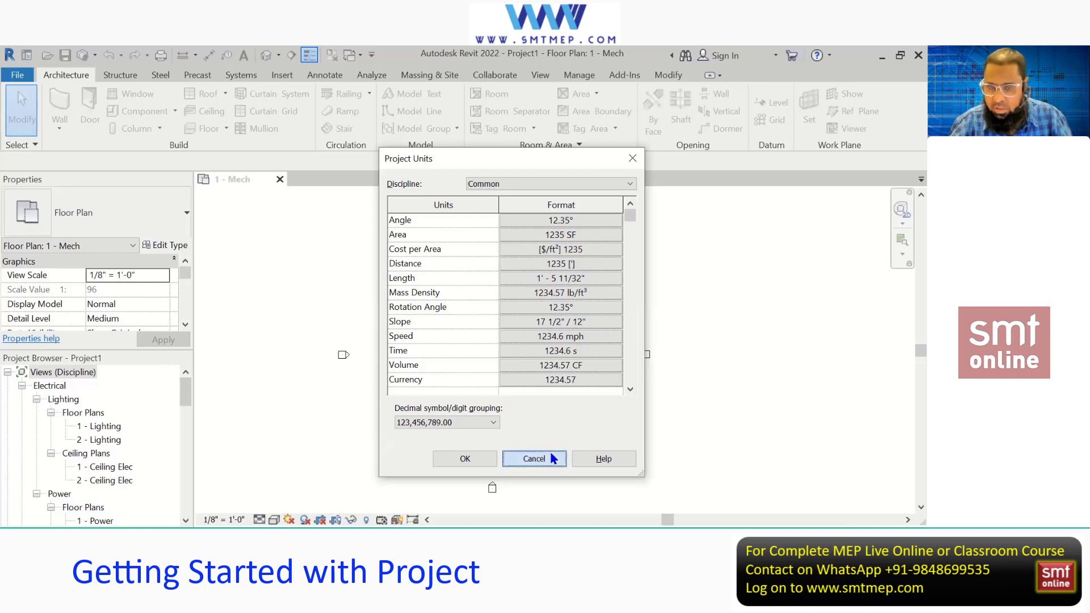
left_click(552, 458)
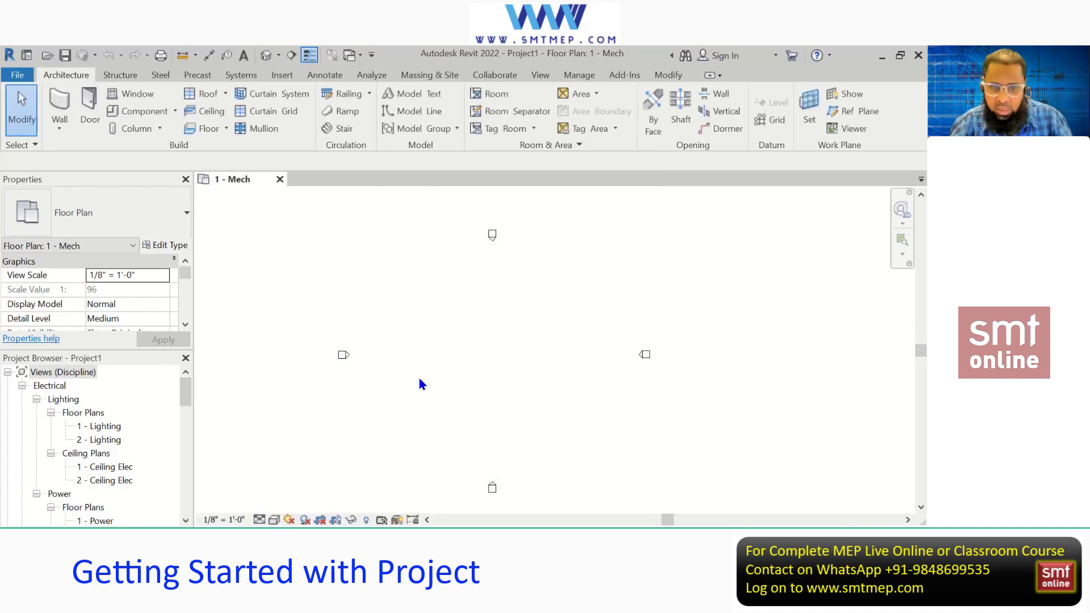
left_click(364, 379)
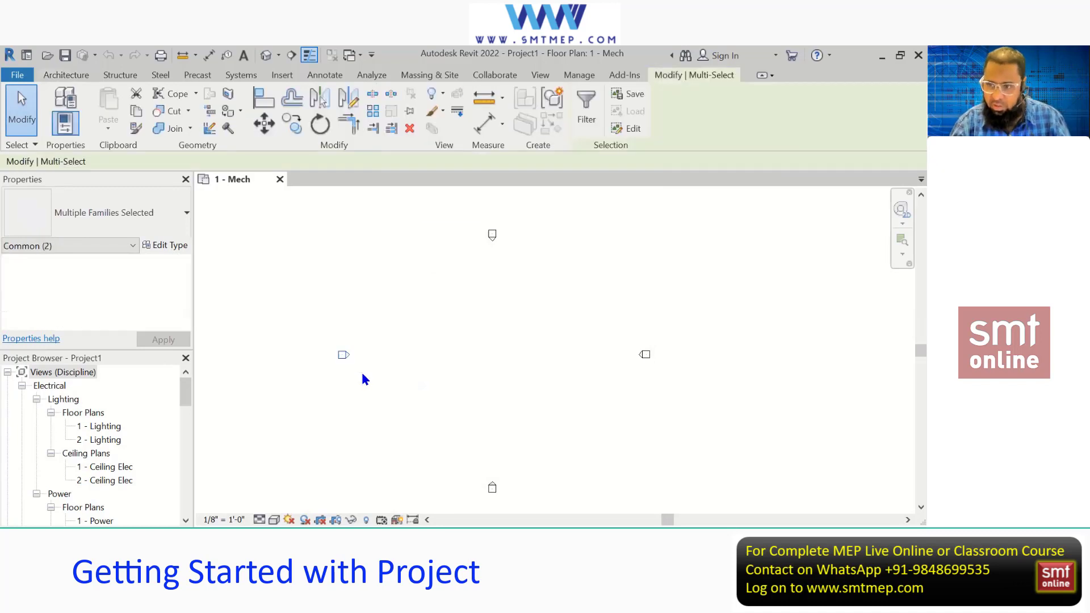
left_click(364, 379)
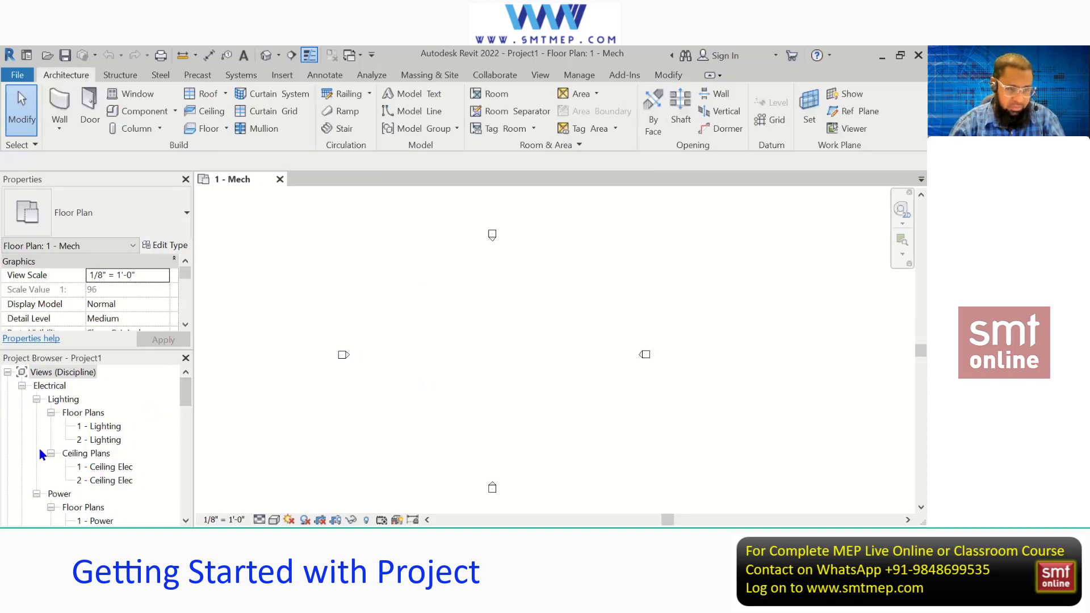
- Collapse the Electrical, Mechanical and Plumbing view groups in the Project Browser
left_click(22, 385)
left_click(21, 398)
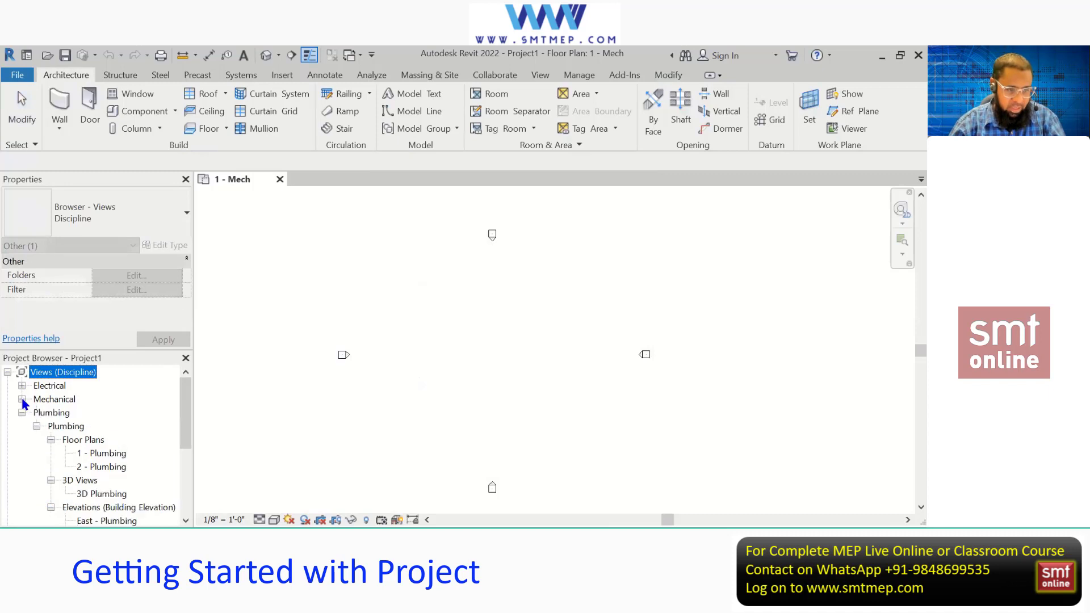
left_click(21, 412)
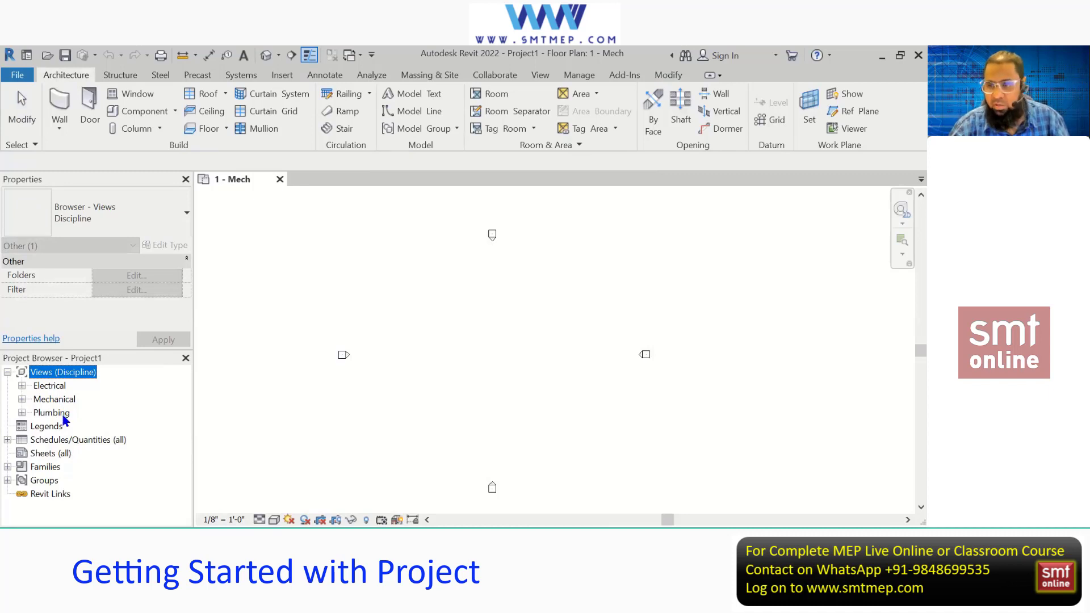
- Expand the Mechanical group to browse its views, then collapse it and clear the selection
left_click(22, 399)
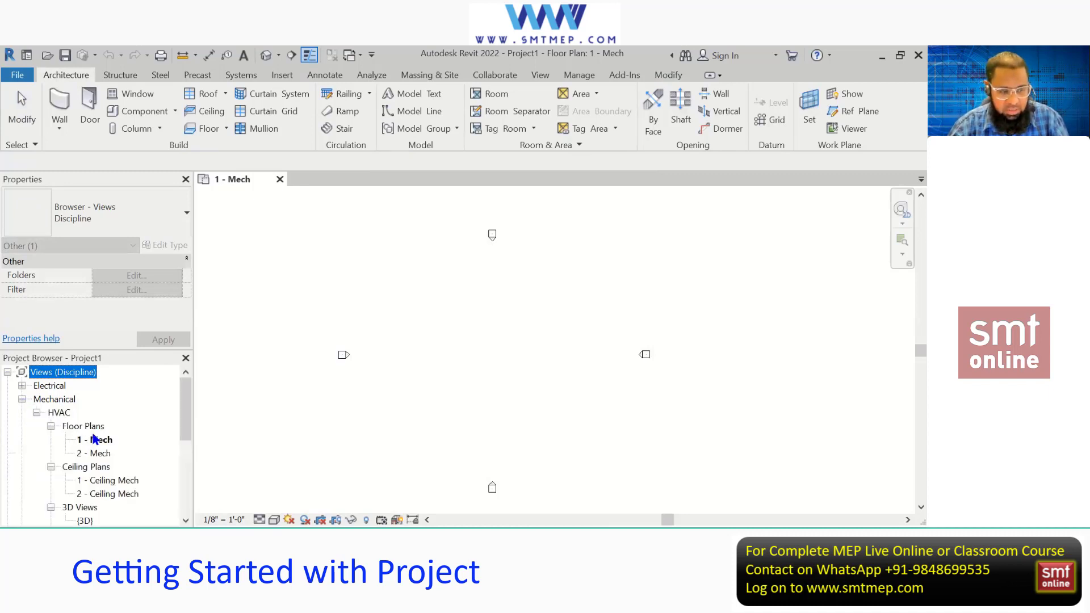
scroll(94, 438, "down", 2)
scroll(93, 438, "down", 1)
scroll(96, 454, "up", 2)
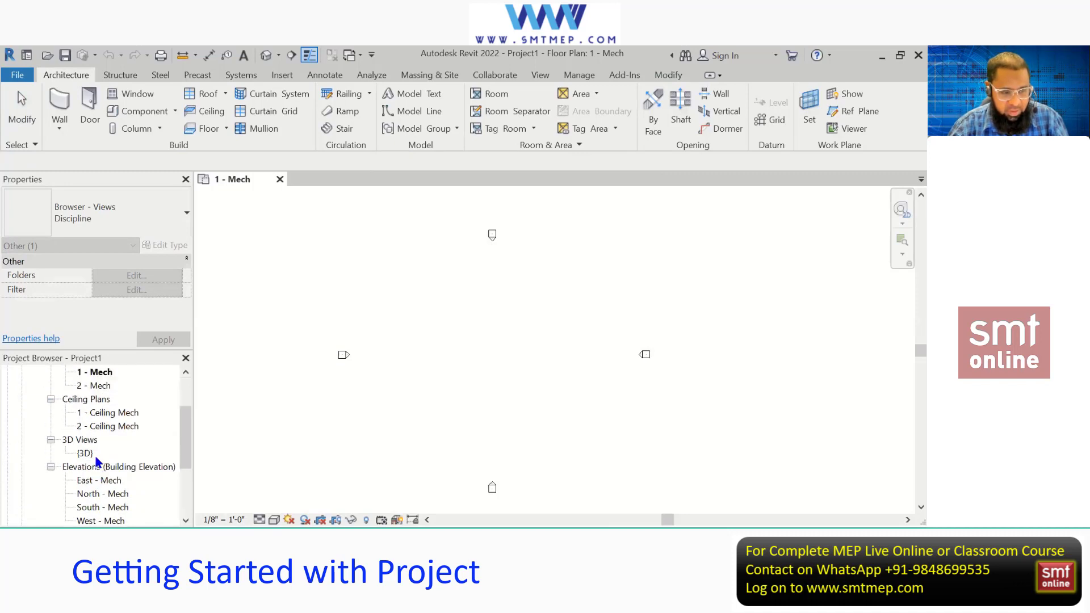
scroll(34, 405, "up", 2)
left_click(22, 399)
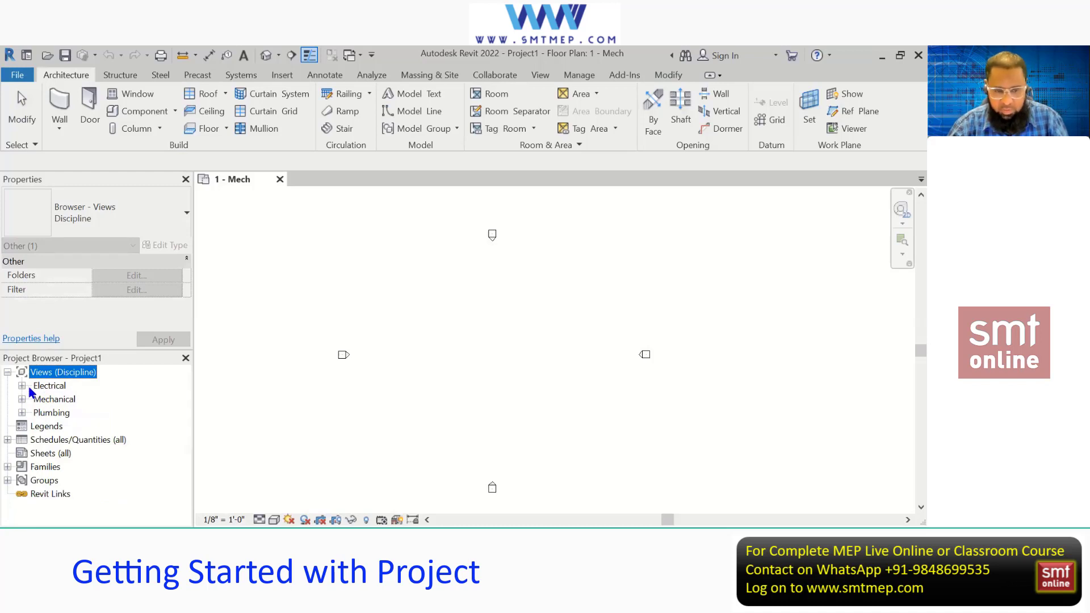
left_click(393, 389)
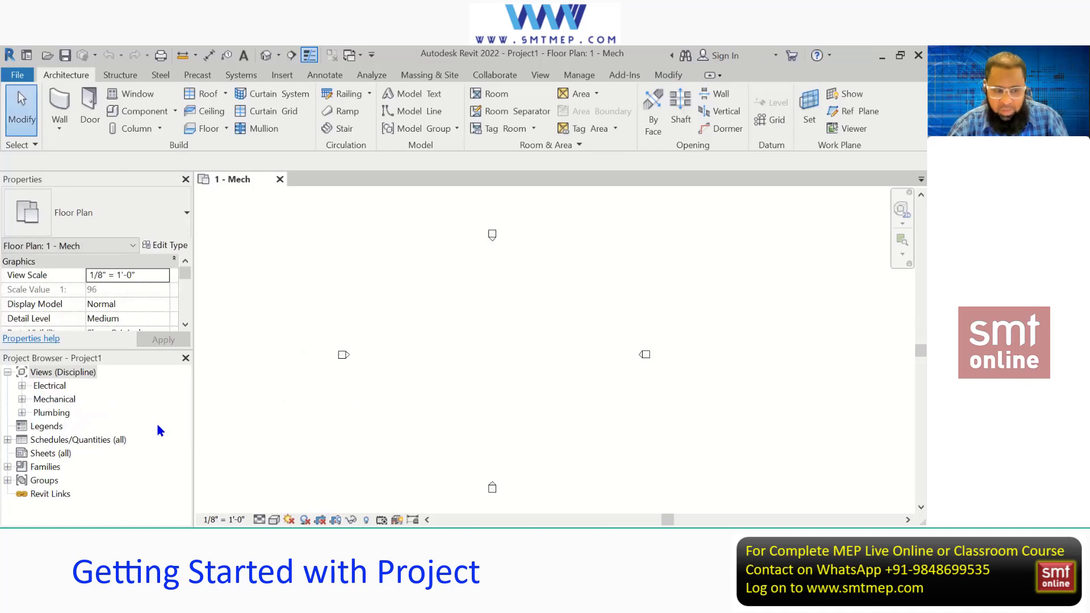
- Re-expand Mechanical, then select and deselect the East - Mech elevation
left_click(22, 399)
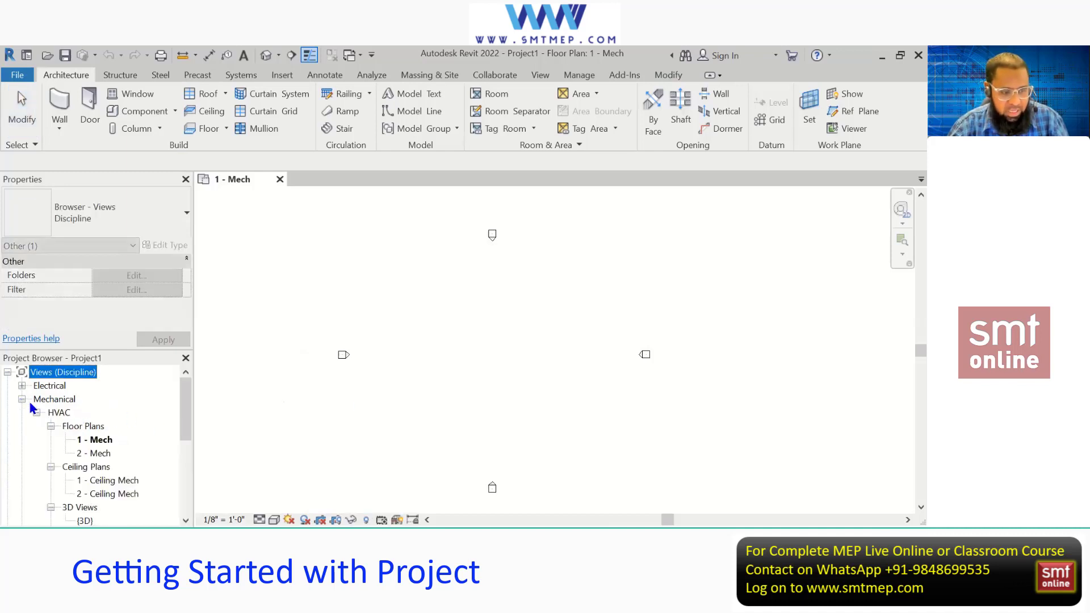
scroll(136, 425, "down", 5)
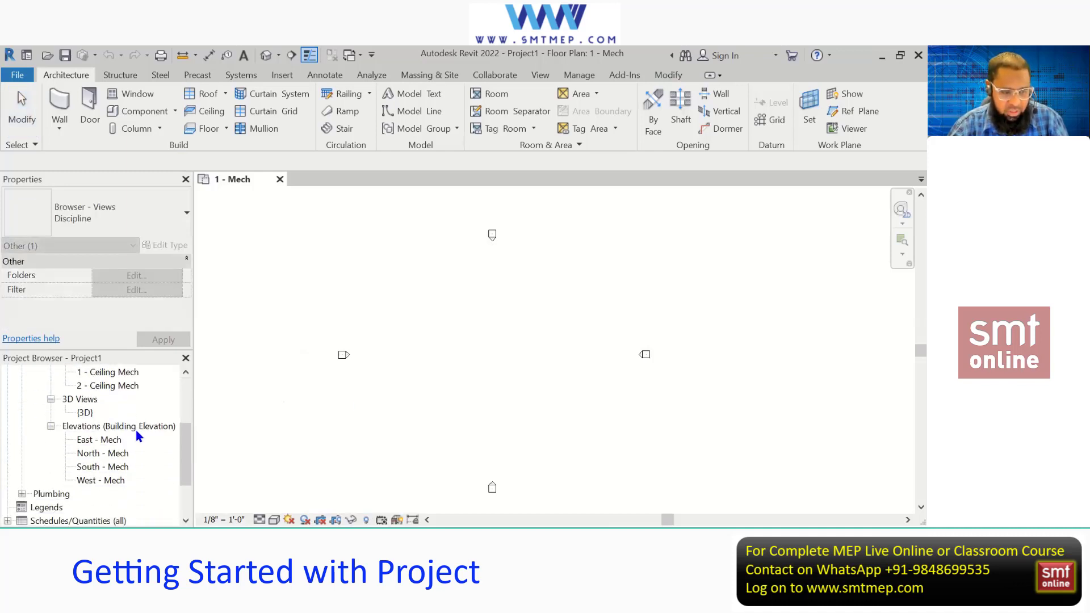
left_click(105, 442)
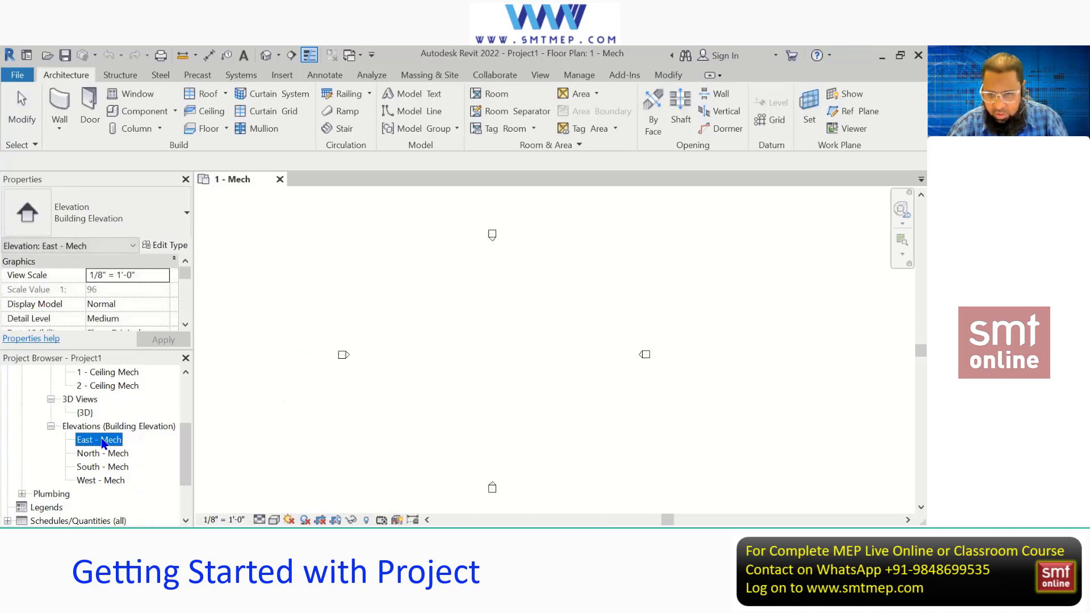
left_click(343, 386)
scroll(344, 358, "up", 3)
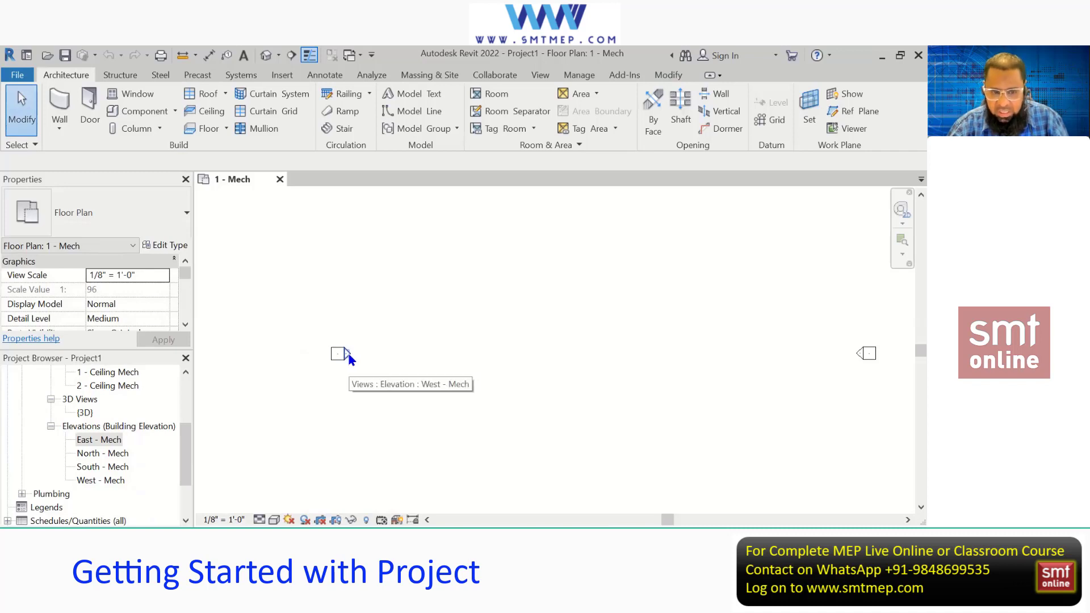
- Select, then deselect, the west elevation marker in the plan
left_click(340, 356)
left_click(338, 354)
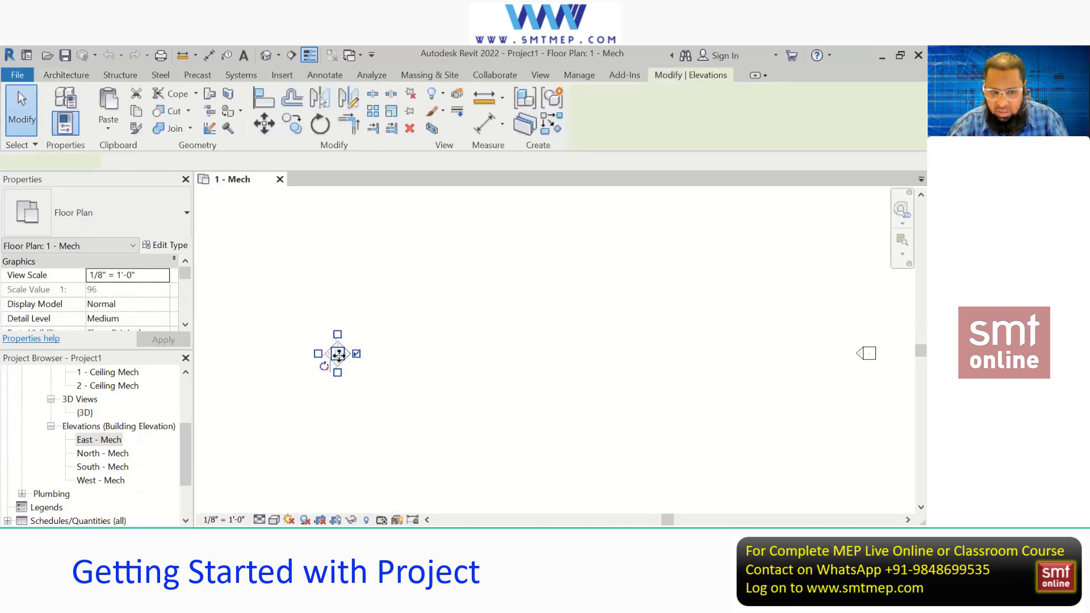
left_click(367, 371)
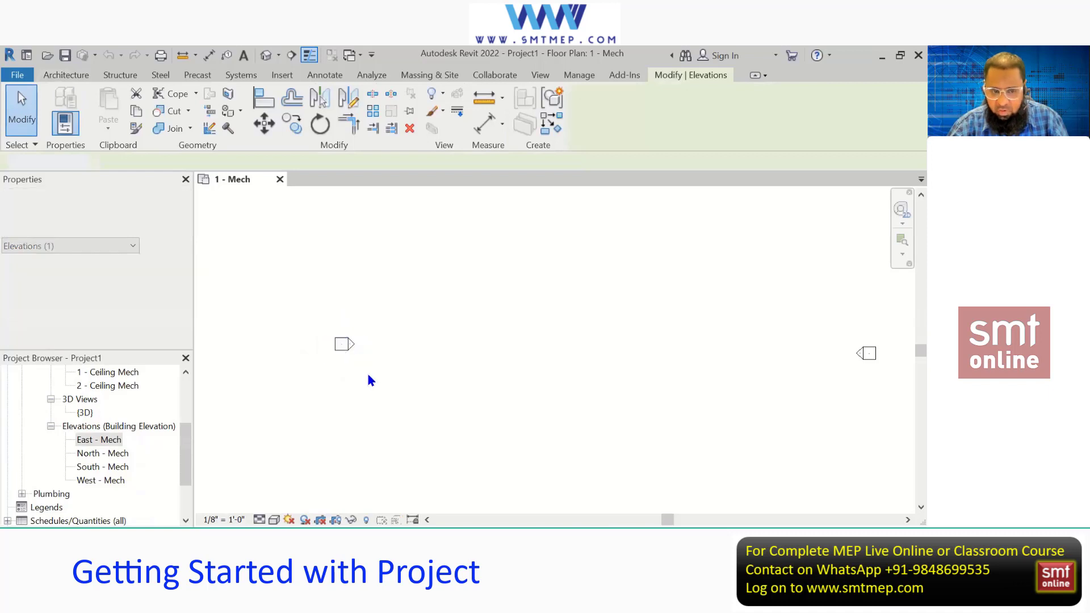
- Open and close West - Mech, then open the North - Mech elevation and zoom in
double_click(351, 346)
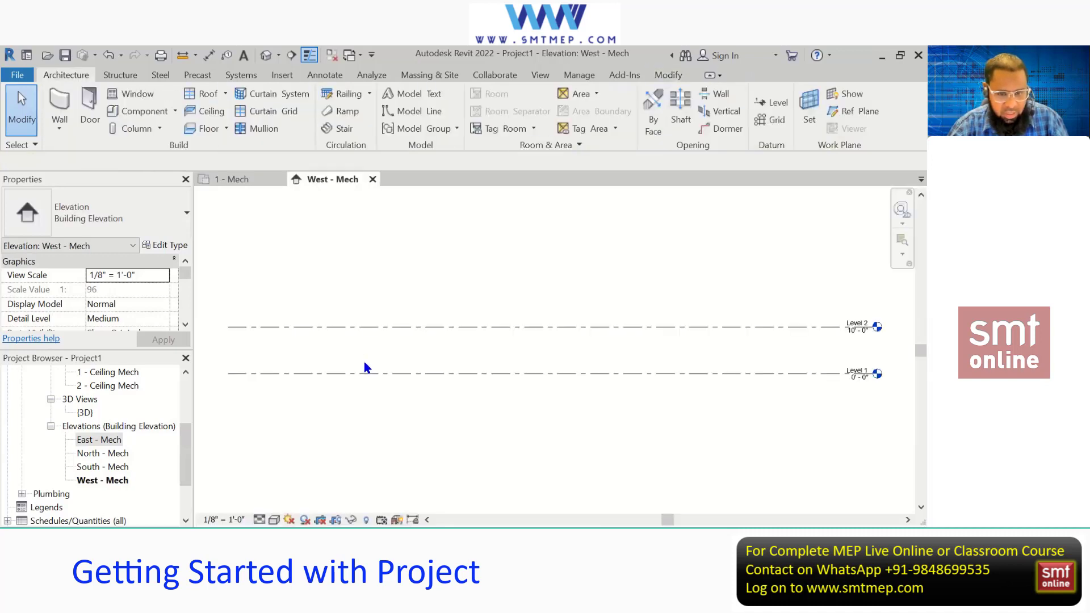
left_click(372, 180)
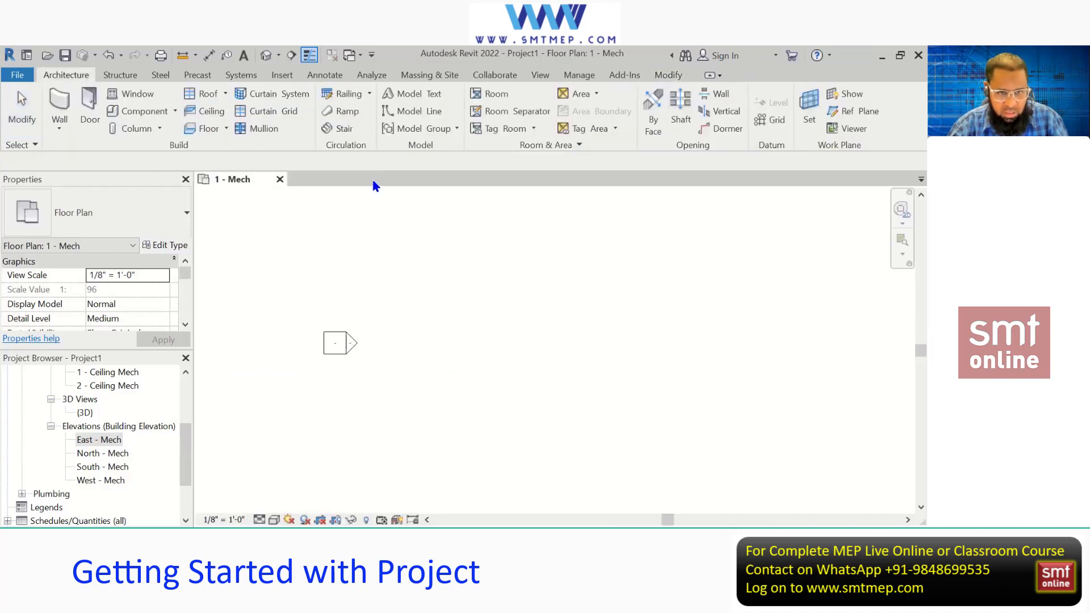
left_click(111, 454)
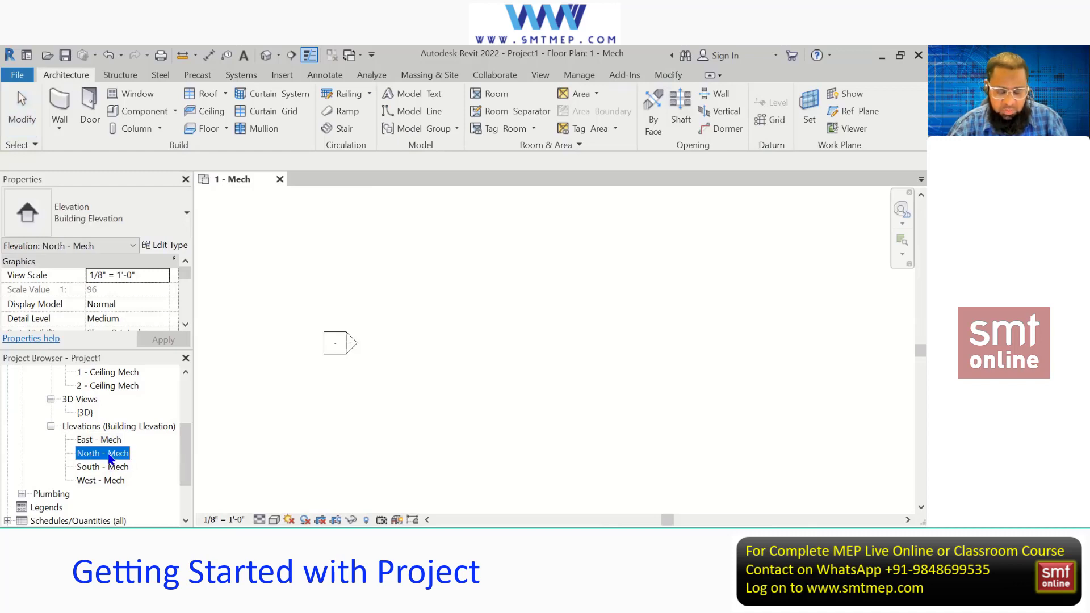
double_click(110, 454)
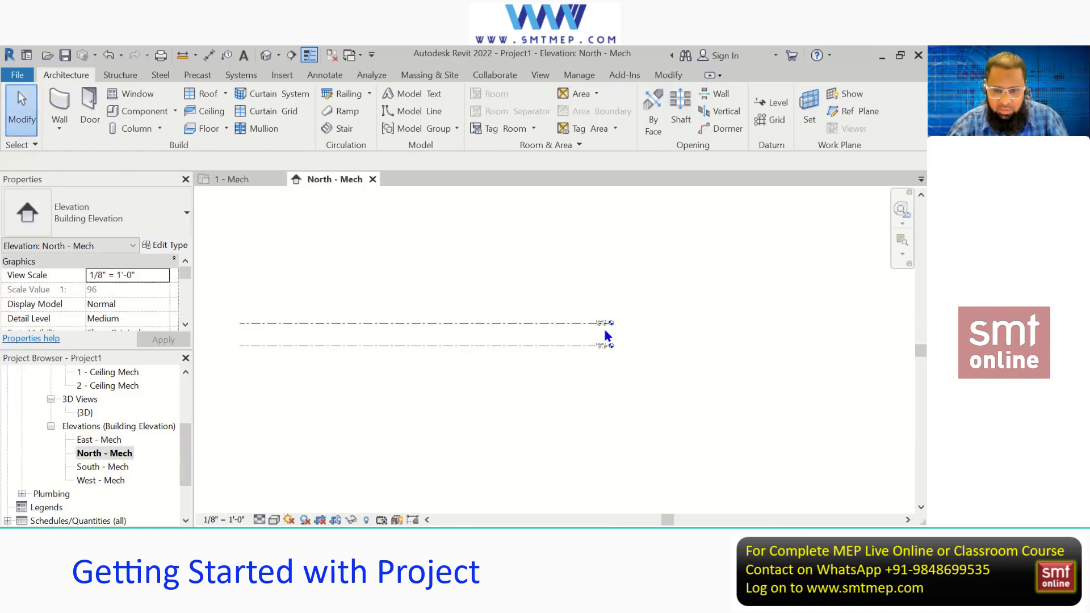
scroll(632, 332, "up", 3)
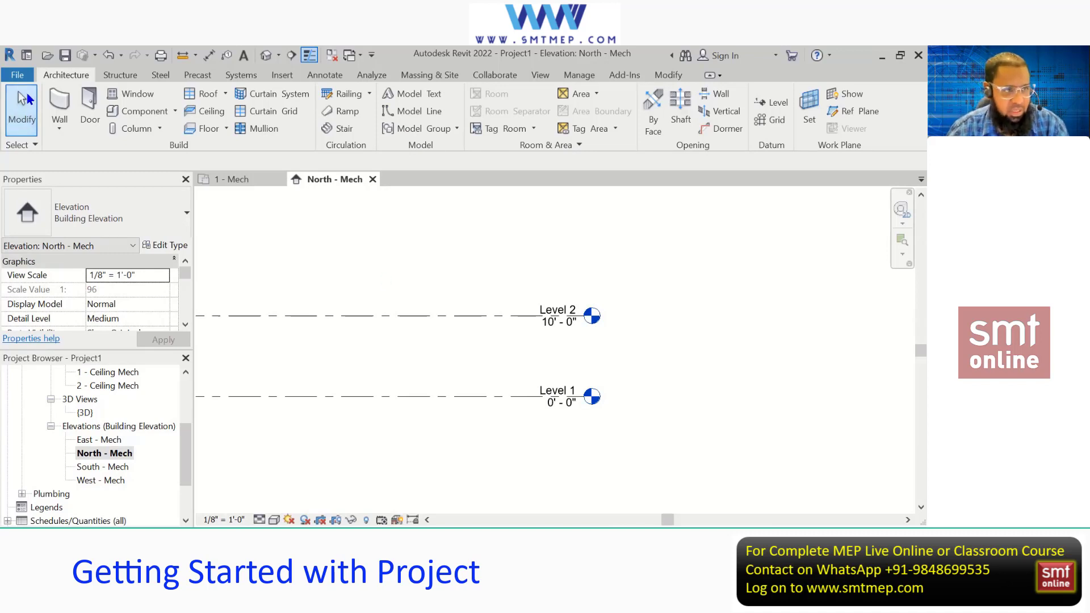
- Create a new Imperial project with the template file set to <None>
left_click(17, 75)
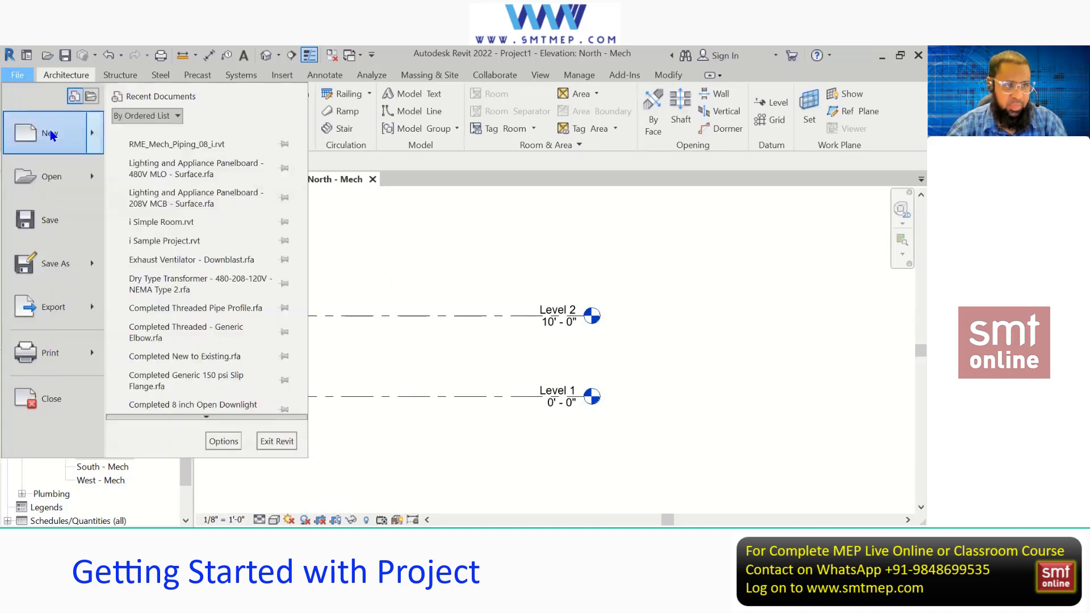
left_click(388, 287)
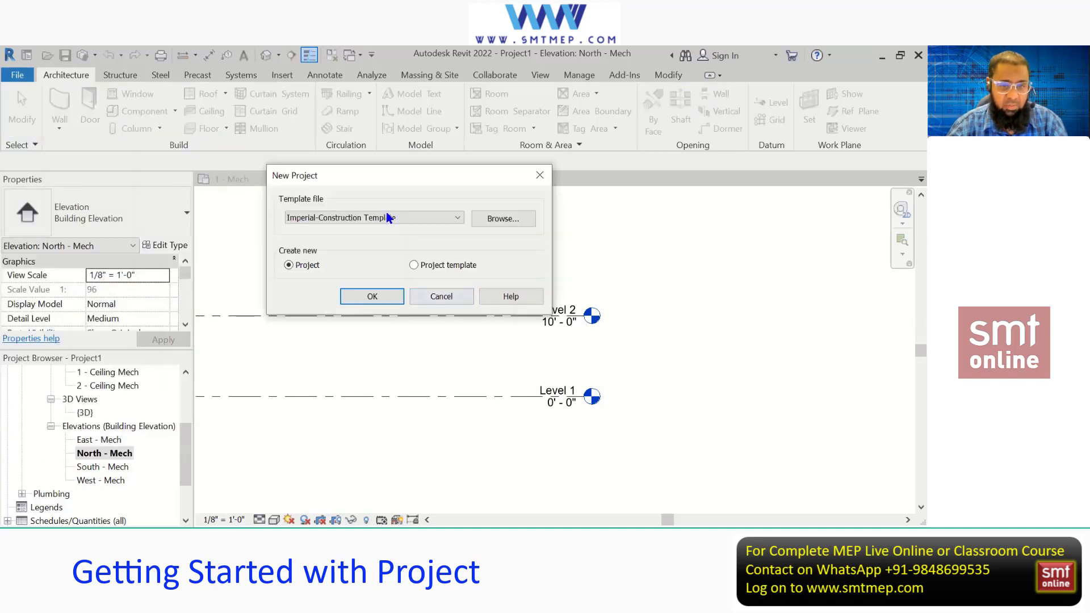
left_click(382, 217)
left_click(358, 230)
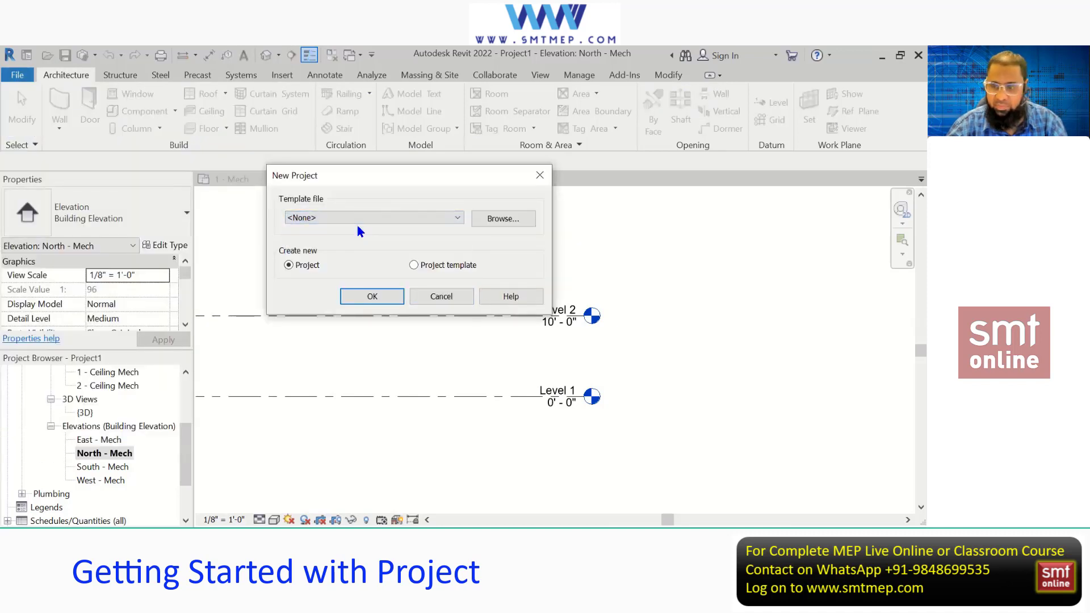
left_click(348, 306)
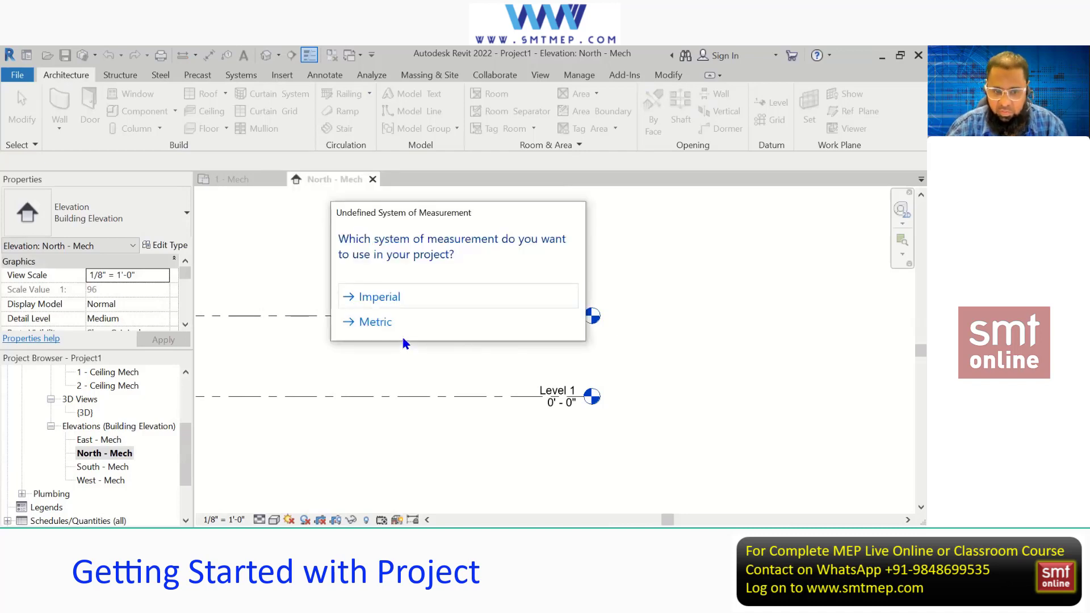
left_click(379, 298)
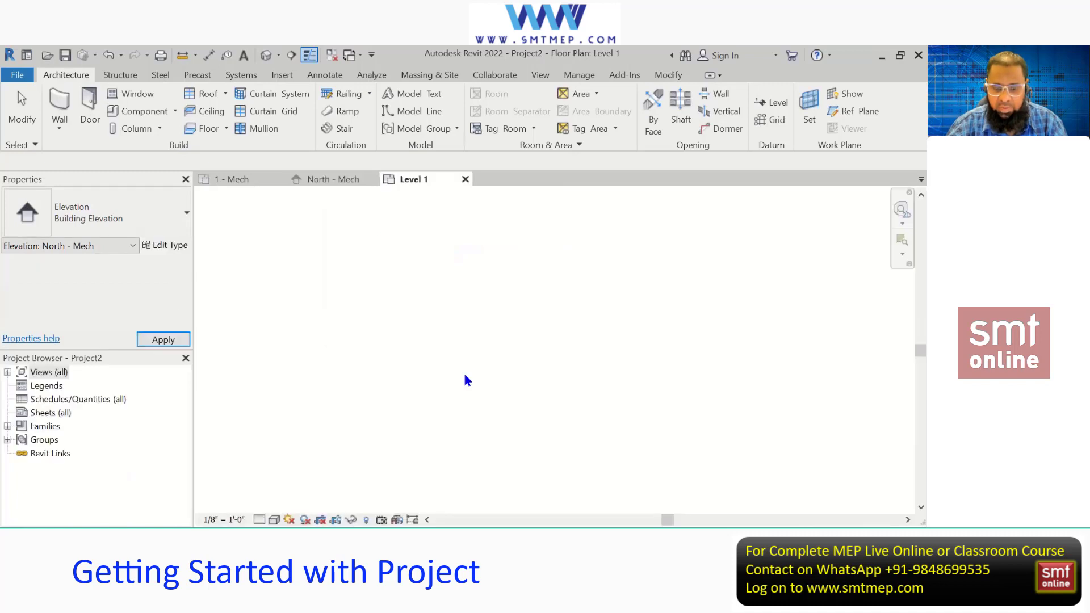
- Open Project Units with UN and cancel it without changes
key("u")
key("n")
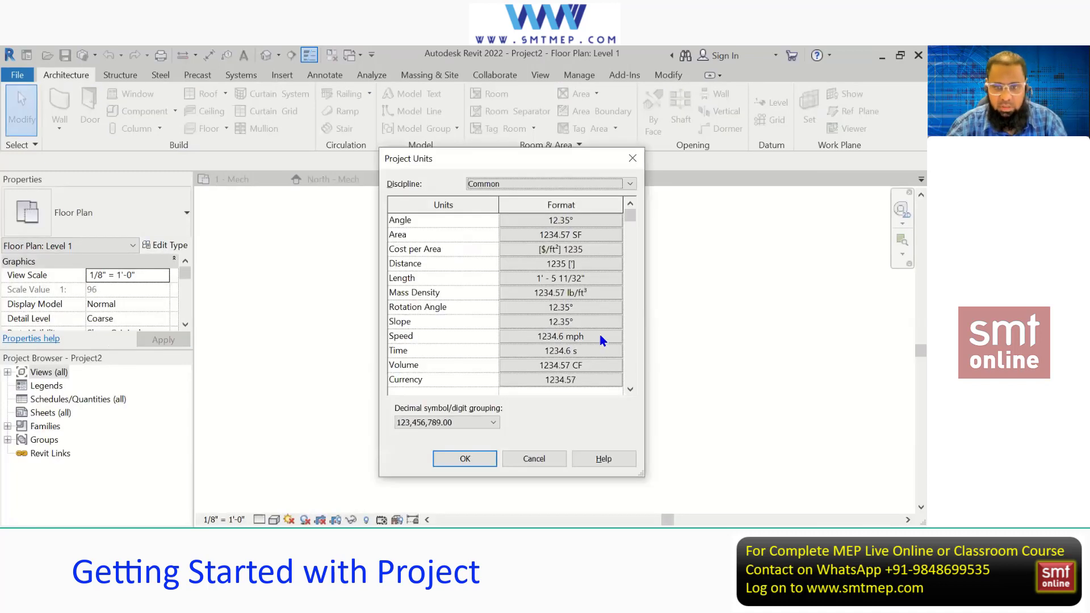
left_click(532, 458)
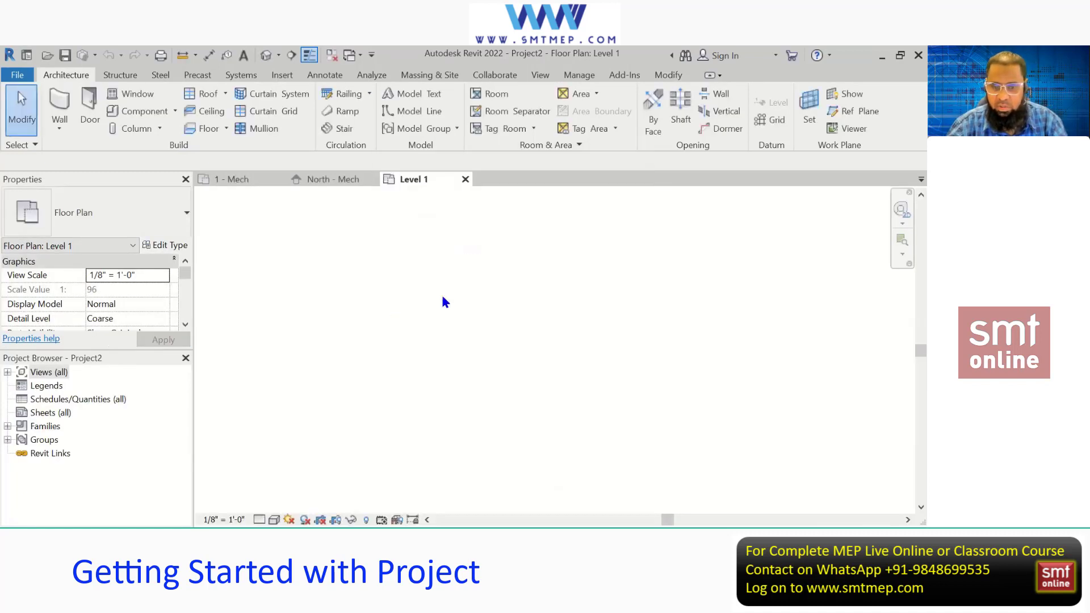
- Expand Views (all), Structural Plans and Floor Plans to show the Level 1 views
left_click(11, 372)
left_click(7, 373)
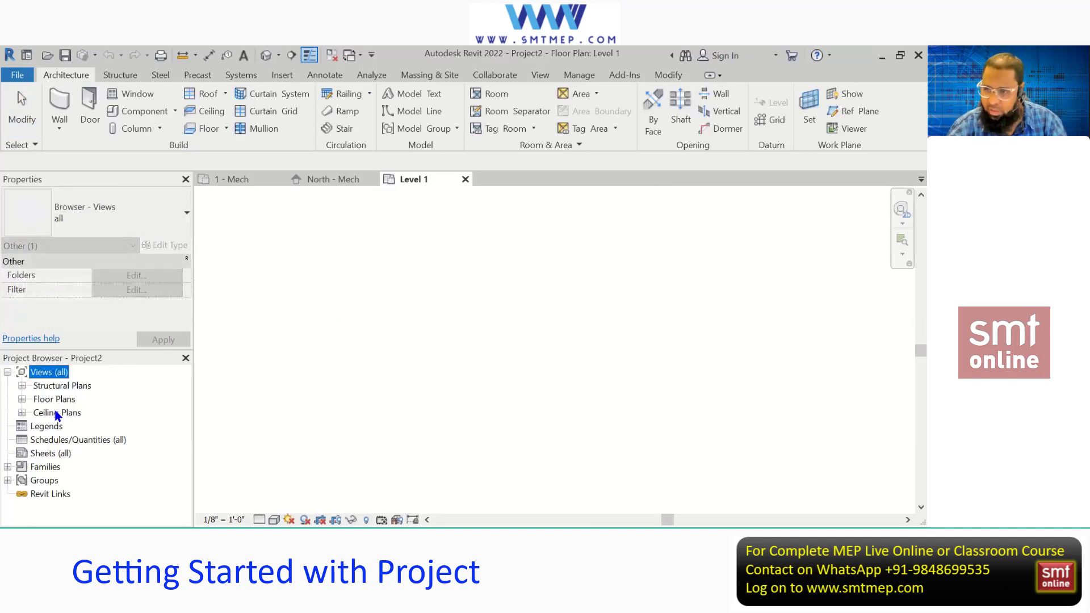
left_click(21, 386)
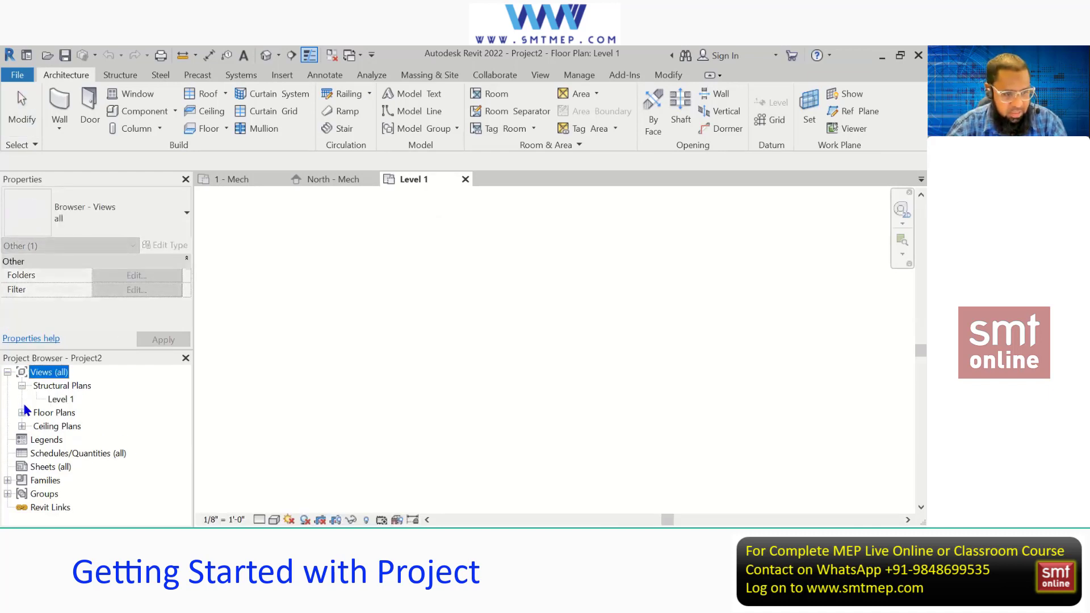
left_click(22, 413)
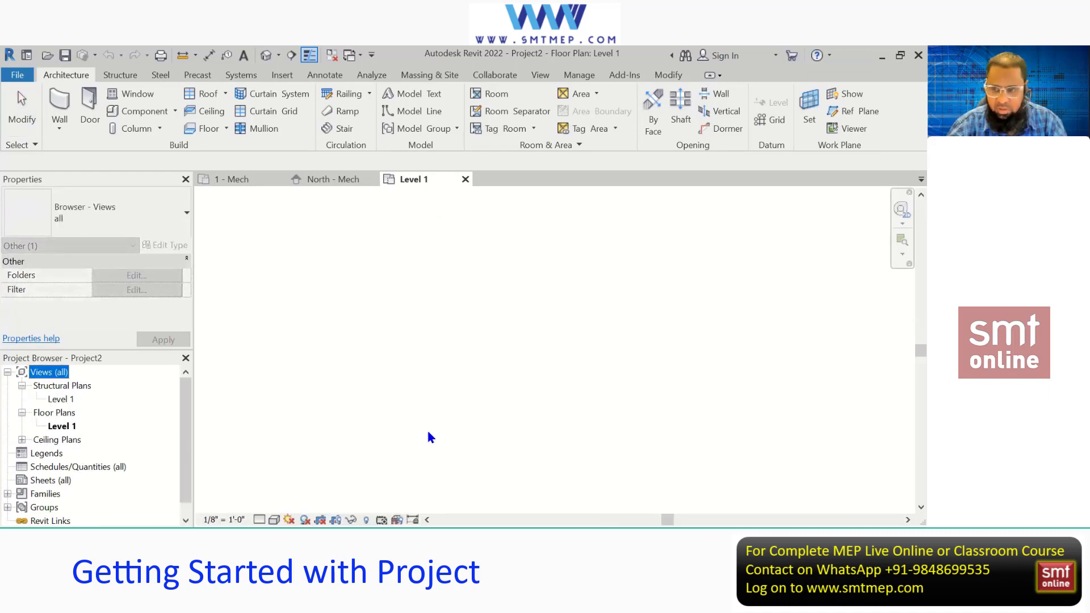
left_click(423, 397)
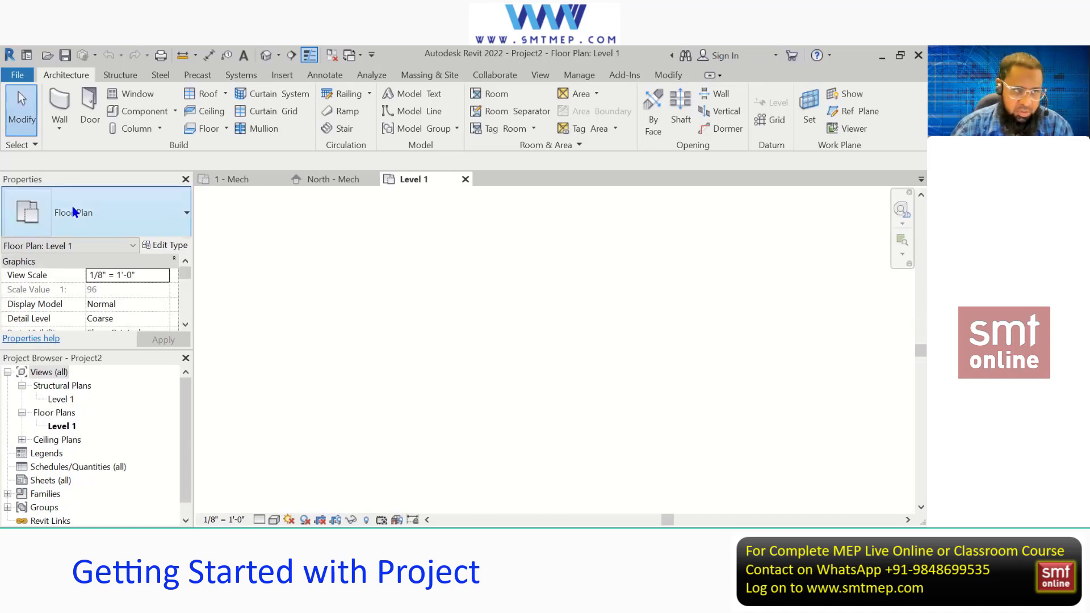
- Start a new project from the Electrical-Default.rte template
left_click(18, 76)
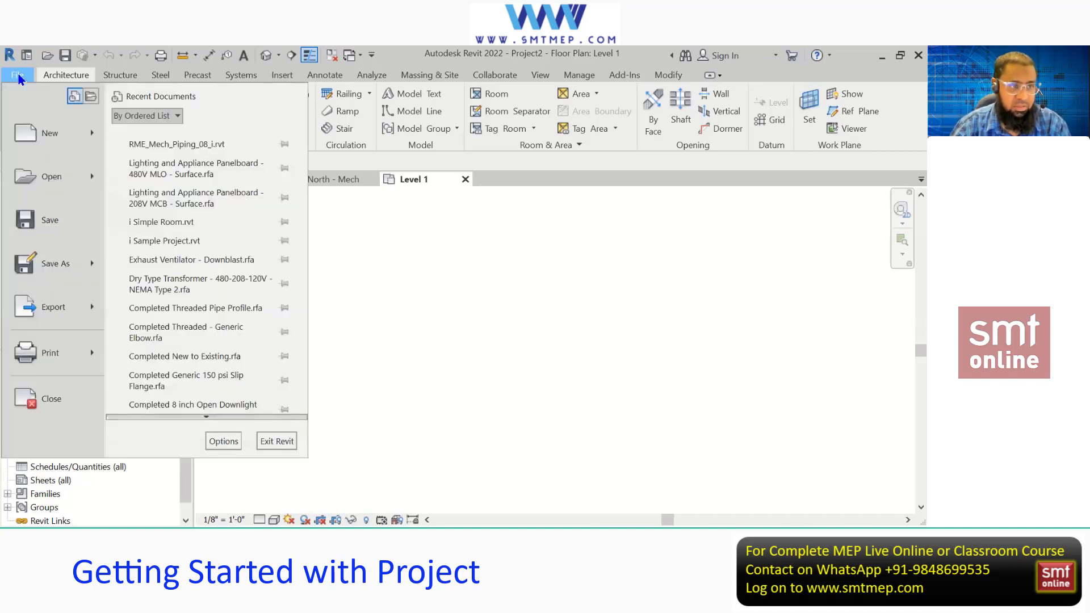
mouse_move(37, 131)
left_click(165, 139)
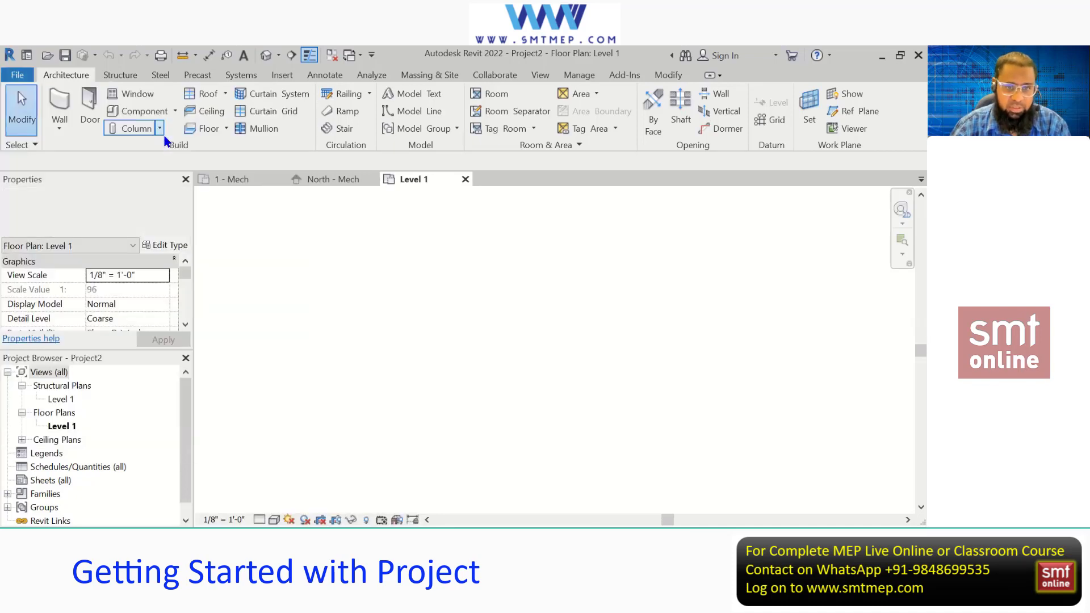
left_click(483, 223)
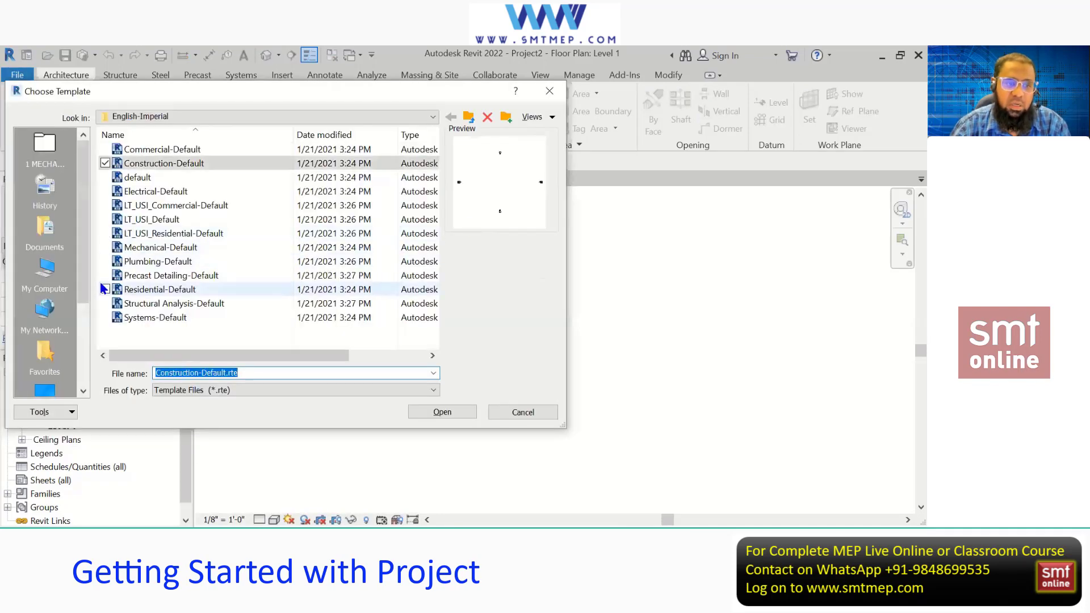
left_click(164, 192)
left_click(442, 412)
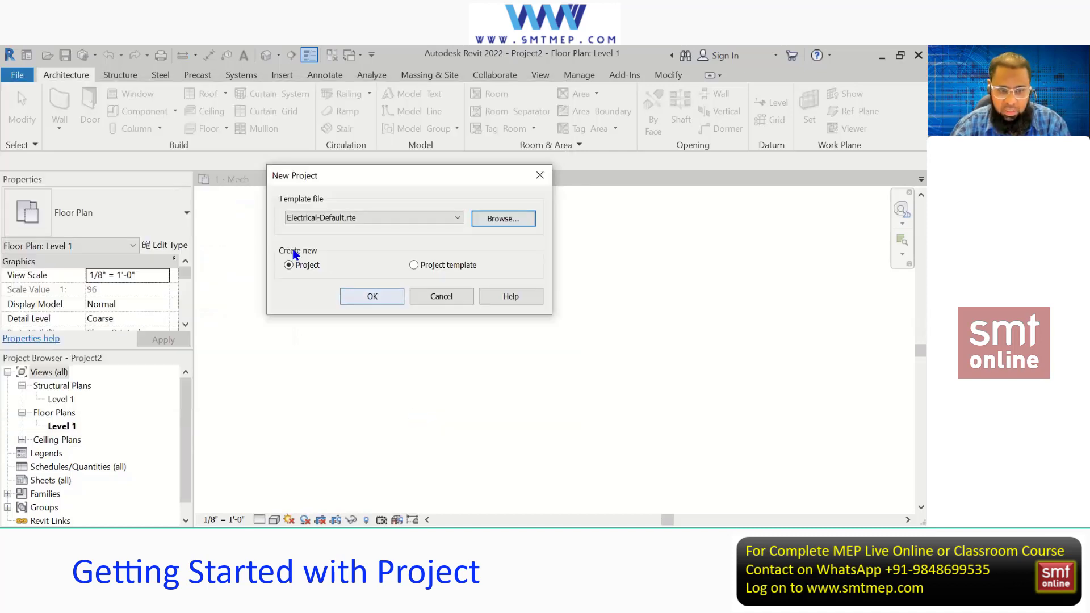
left_click(350, 297)
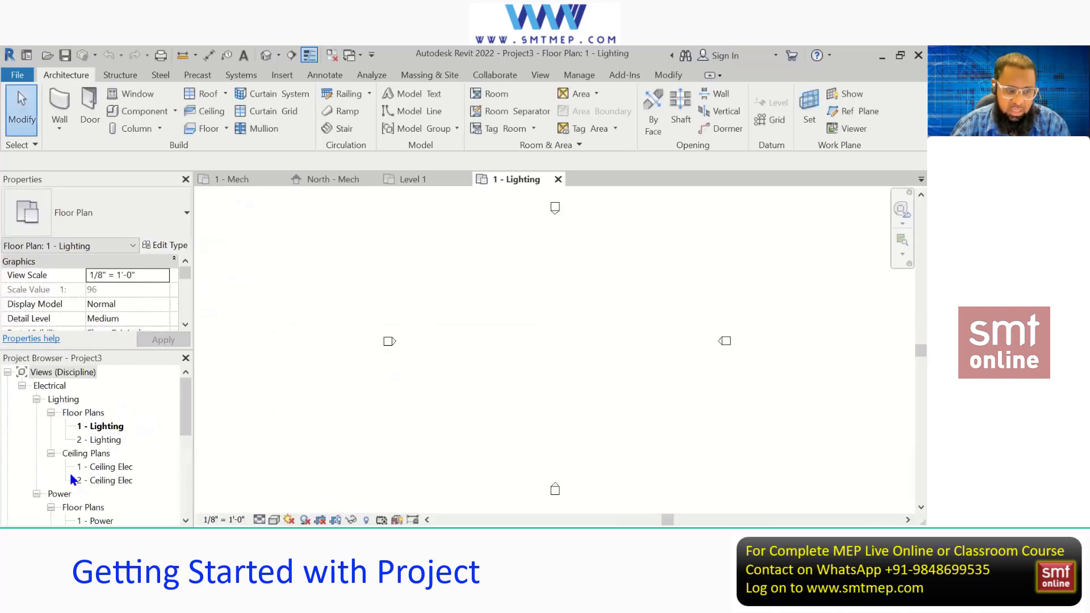
- Open Project3's North - Elec elevation, zoom toward the level heads, then switch to the notes PDF
scroll(76, 450, "down", 2)
scroll(75, 451, "down", 3)
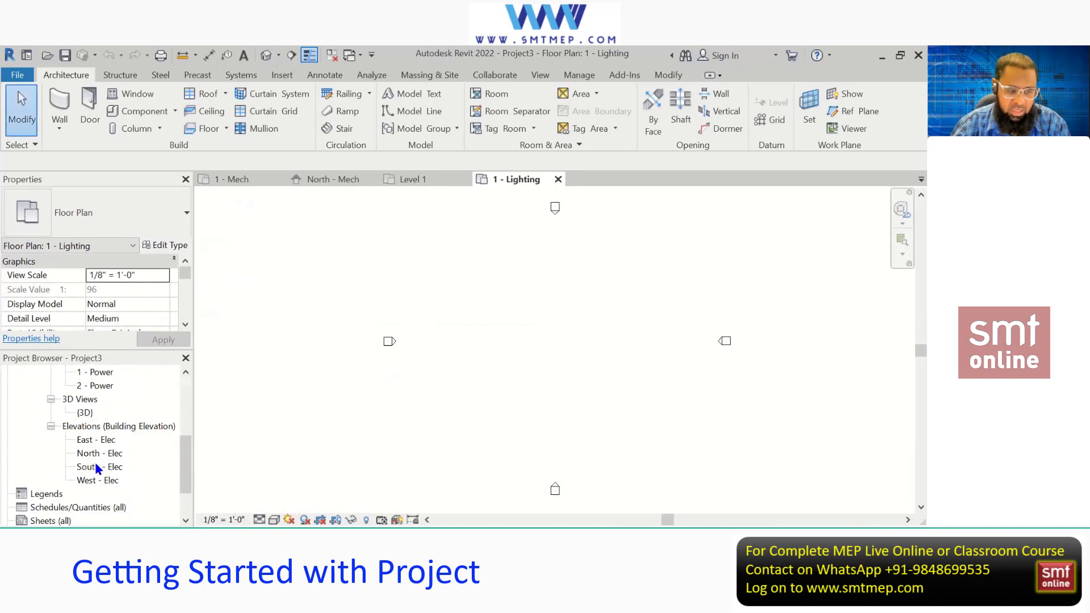
scroll(91, 479, "up", 2)
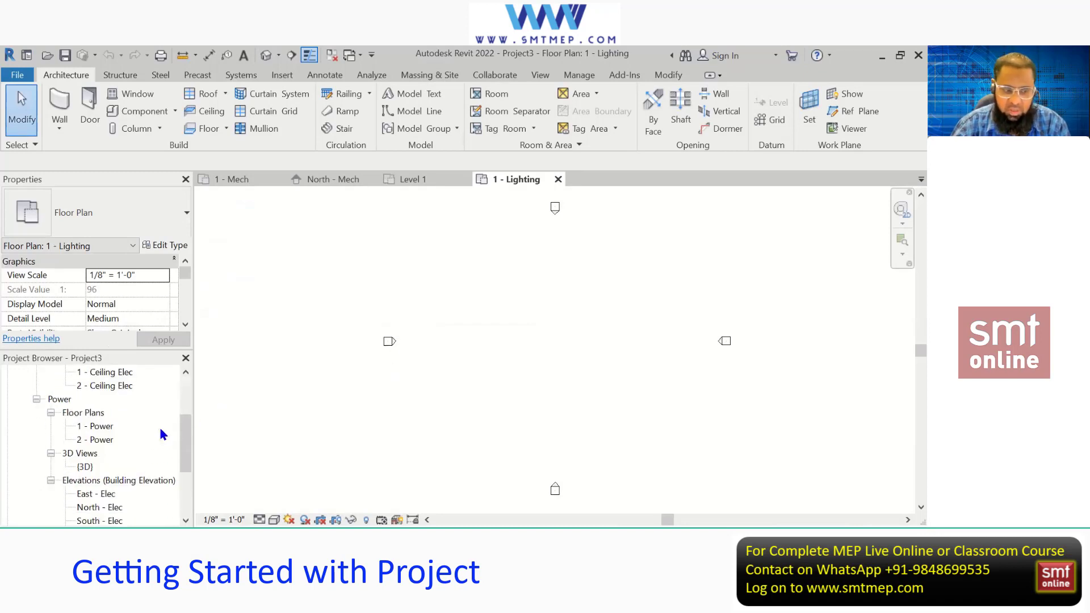
scroll(161, 432, "down", 2)
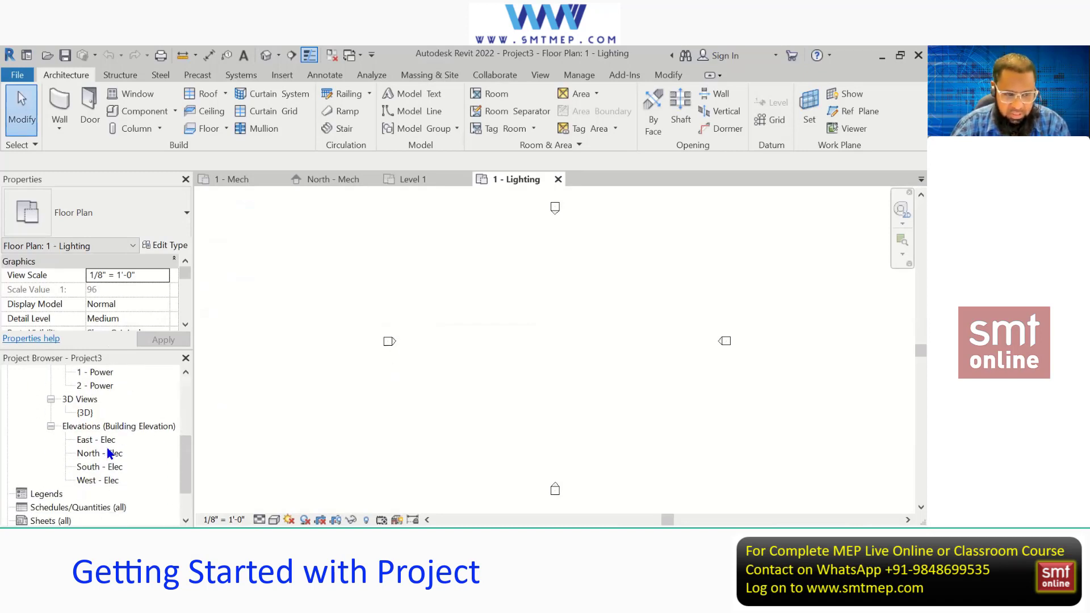
double_click(110, 454)
scroll(386, 394, "down", 3)
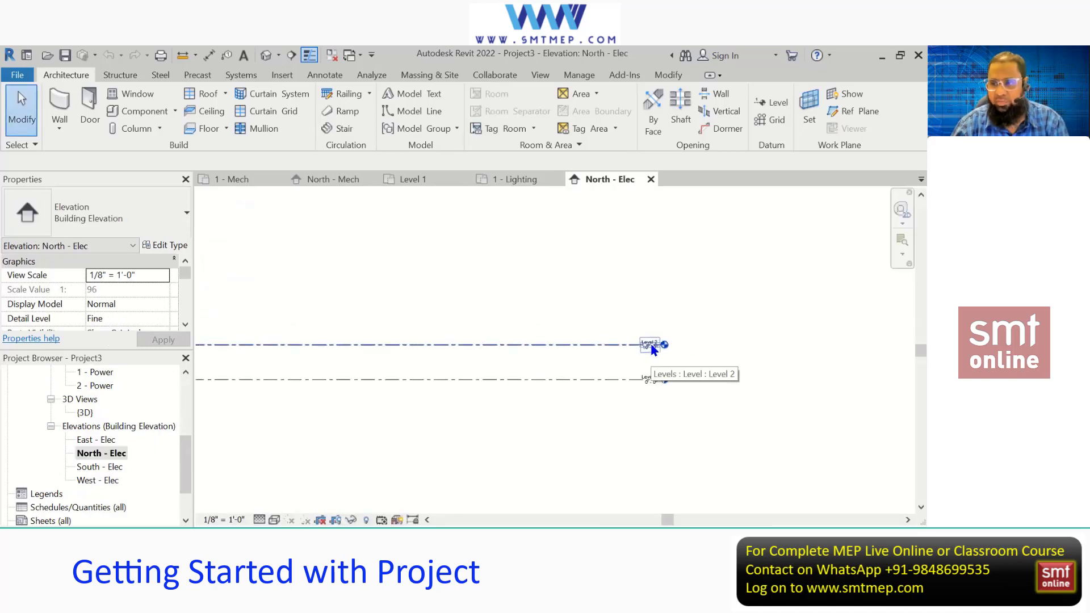
scroll(653, 349, "up", 1)
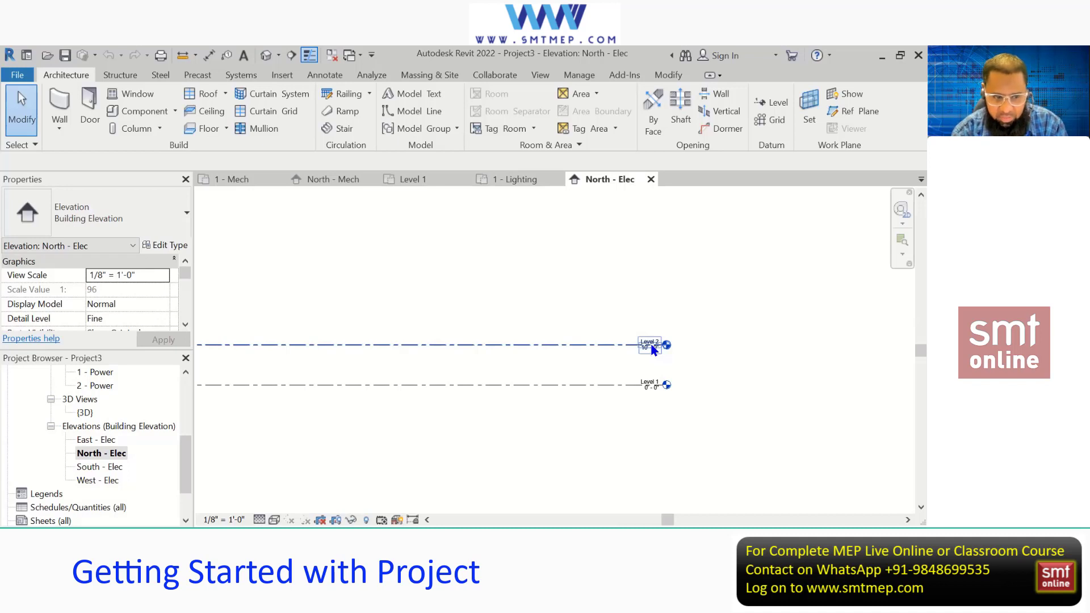
scroll(667, 375, "up", 2)
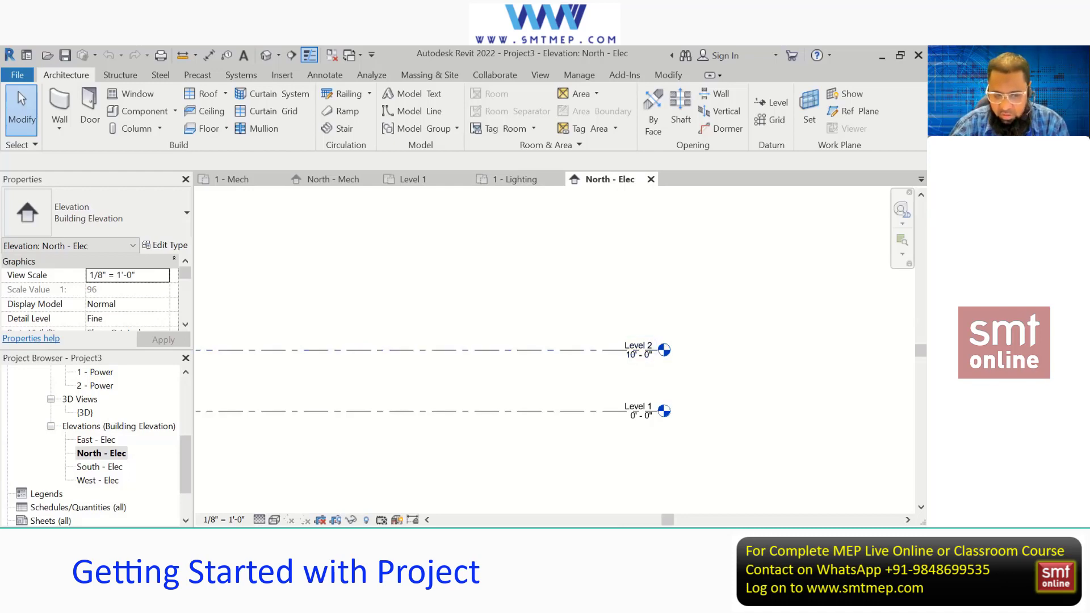
key("alt+Tab")
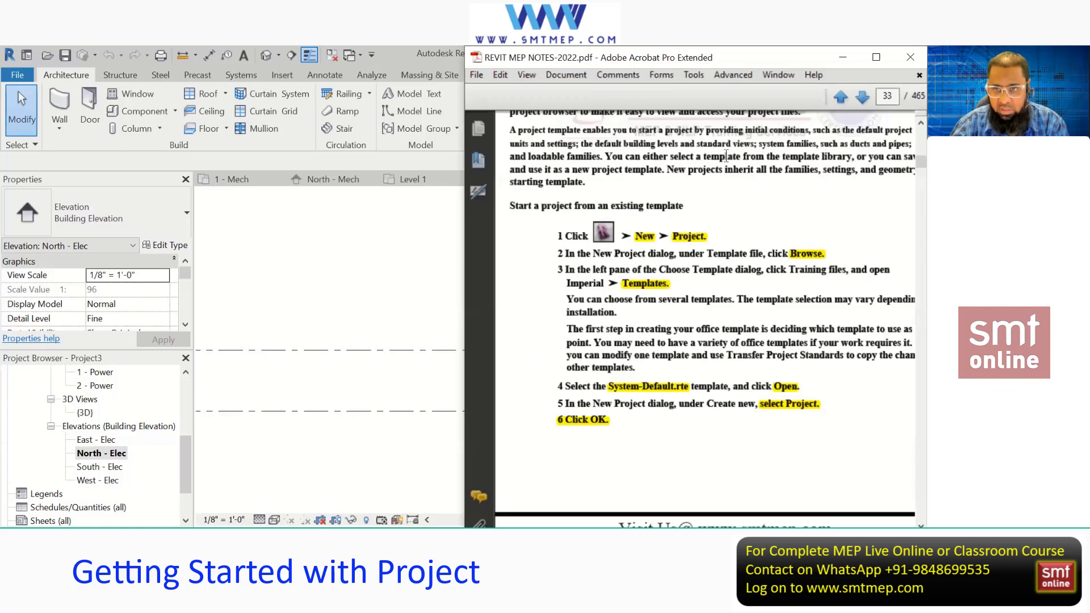
- Show the notes as a single pane, scroll to page 34 steps 12–13, then return to Revit
double_click(459, 320)
scroll(471, 341, "down", 3)
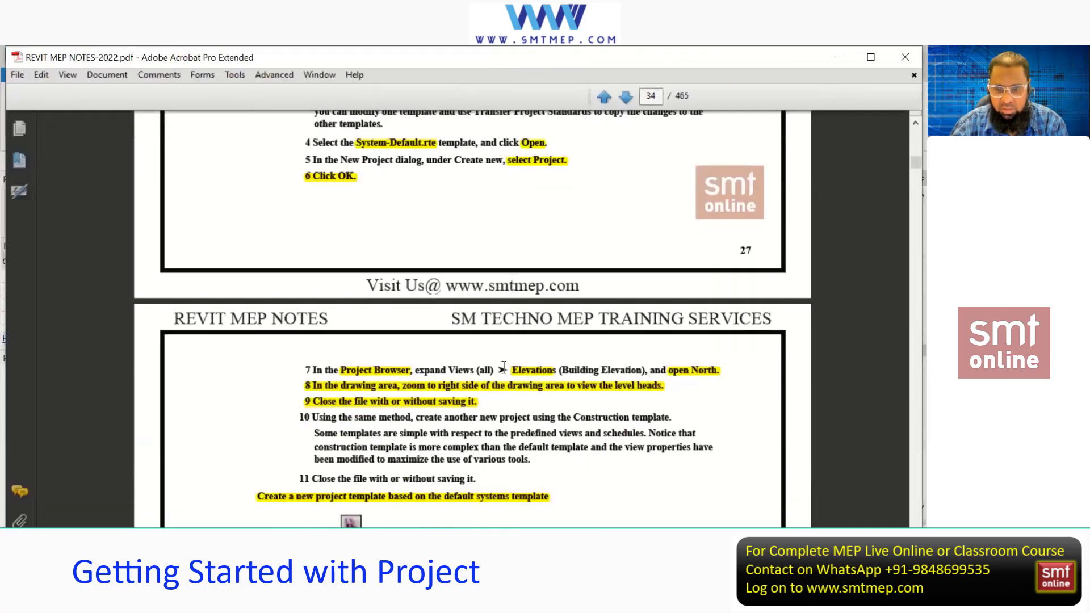
scroll(538, 399, "down", 2)
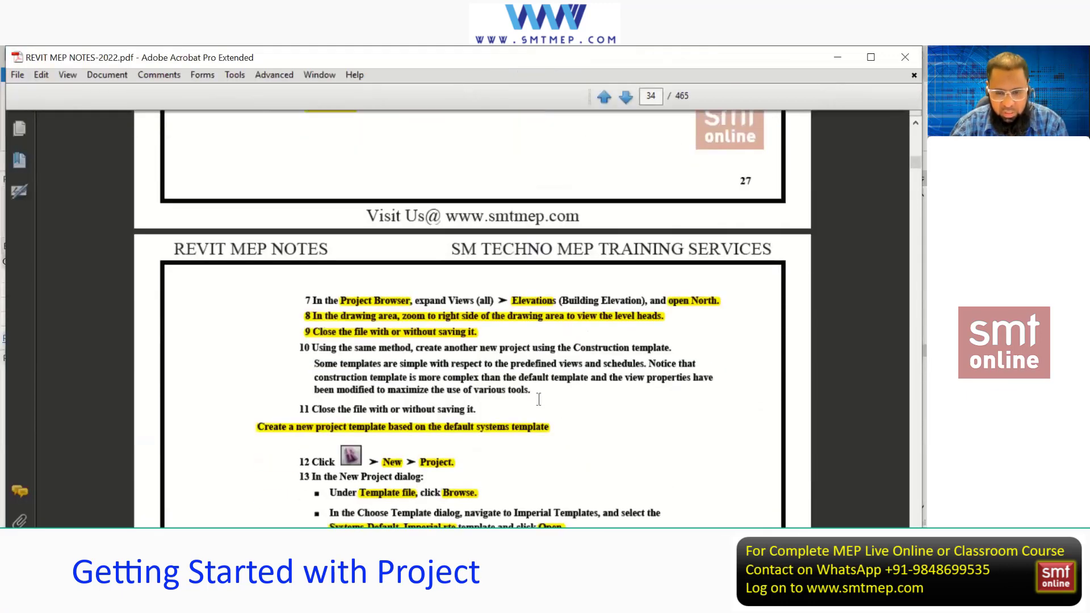
scroll(511, 386, "down", 1)
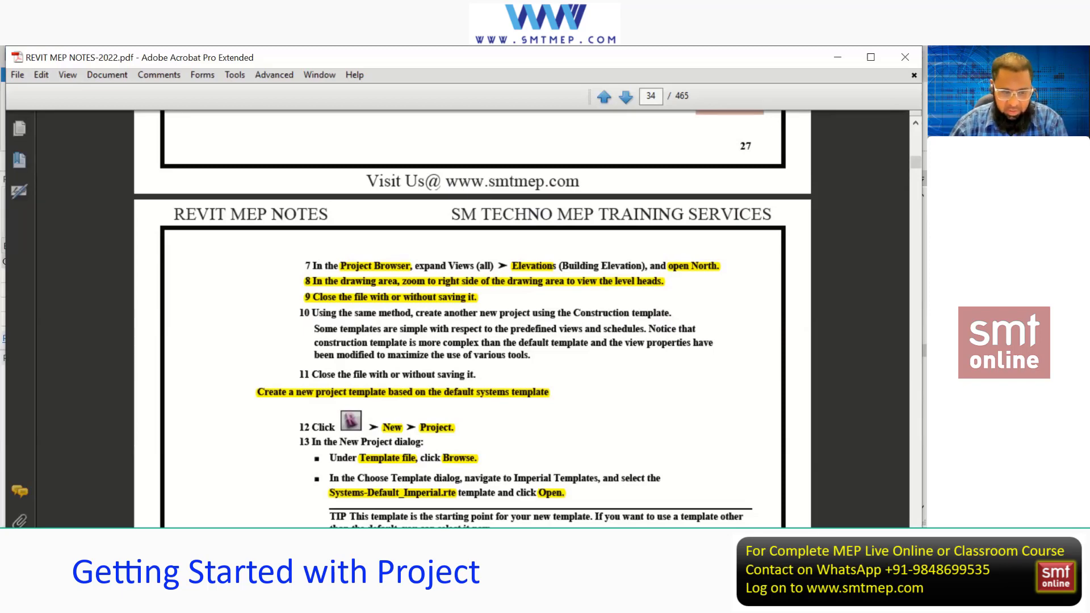
key("alt+Tab")
scroll(410, 394, "down", 2)
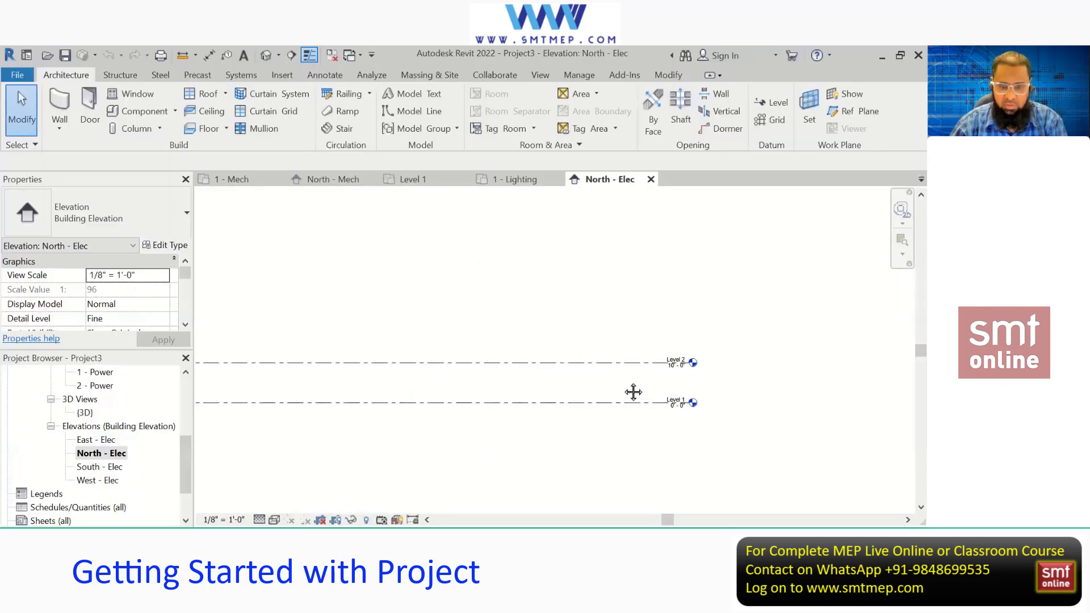
- Change Level 2's elevation from 10' 0" to 12' 0" in the North - Elec view
scroll(632, 391, "down", 1)
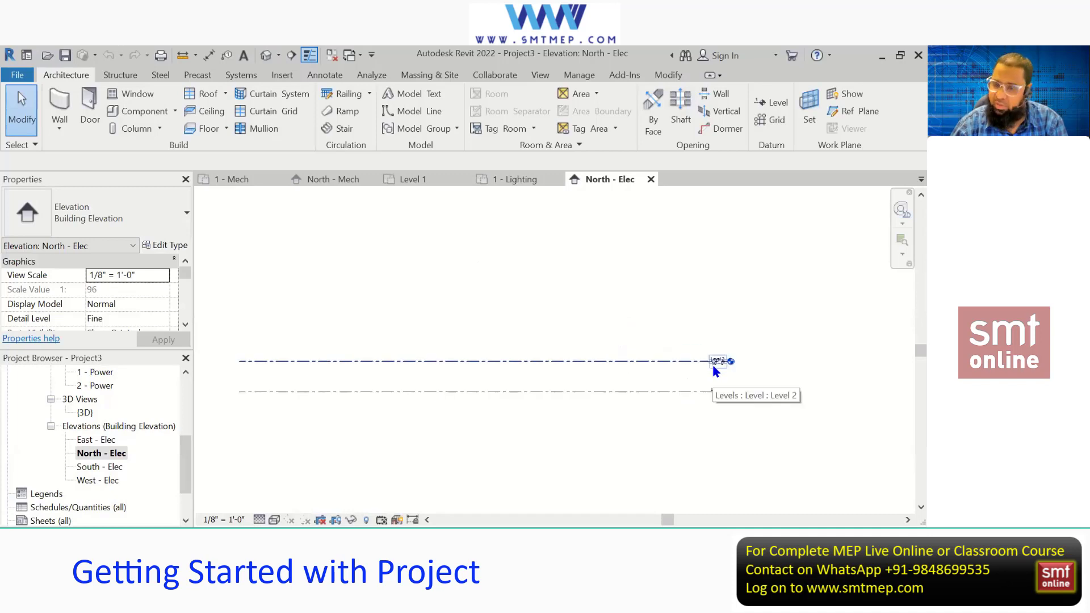
scroll(710, 366, "up", 3)
scroll(719, 372, "up", 1)
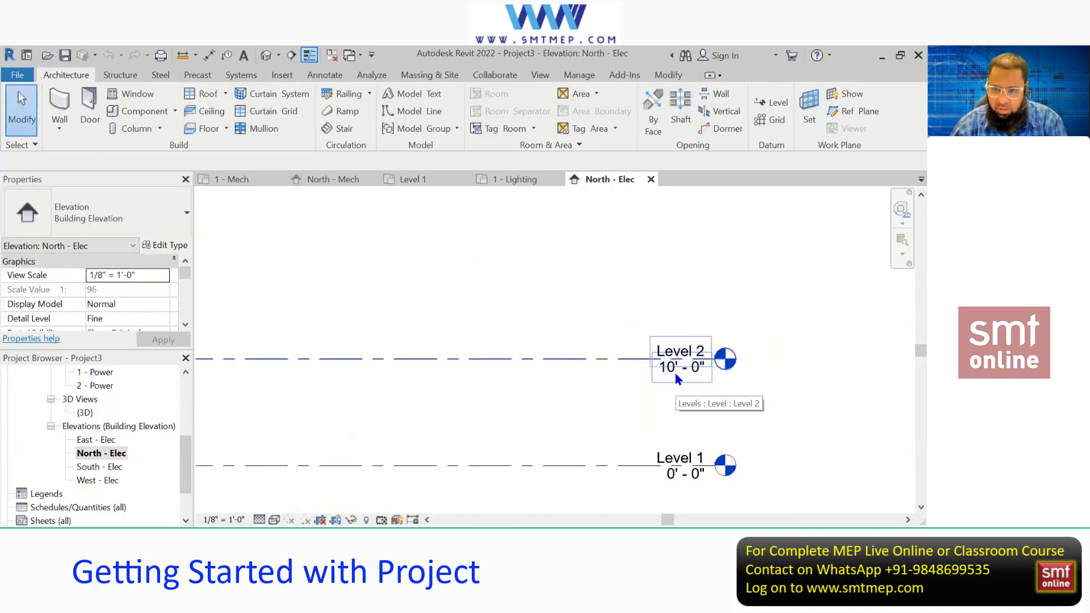
left_click(673, 370)
left_click(676, 370)
type("12")
key("Return")
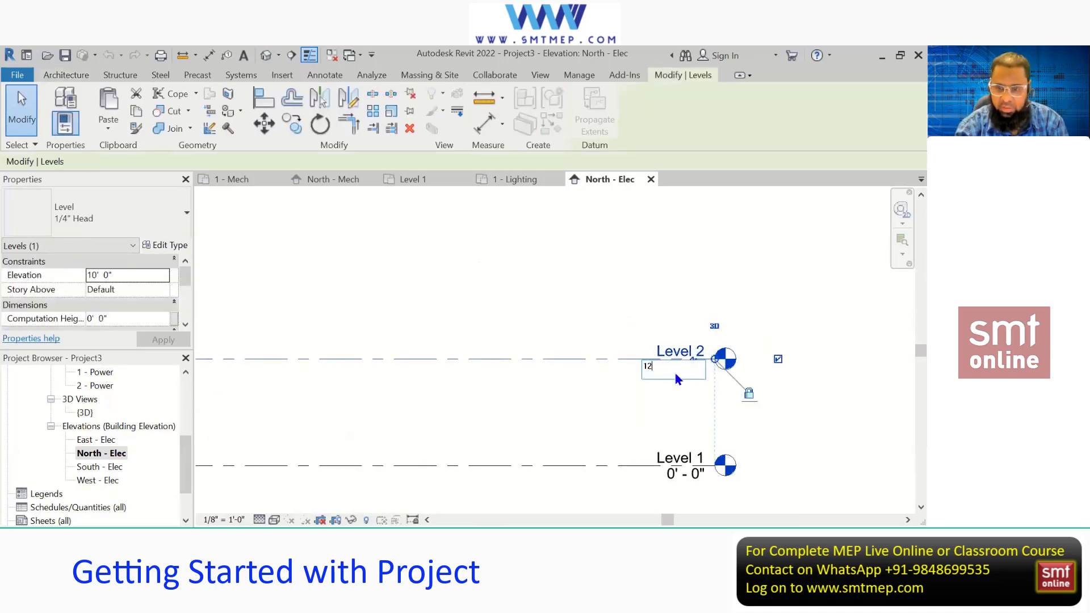
scroll(673, 363, "down", 3)
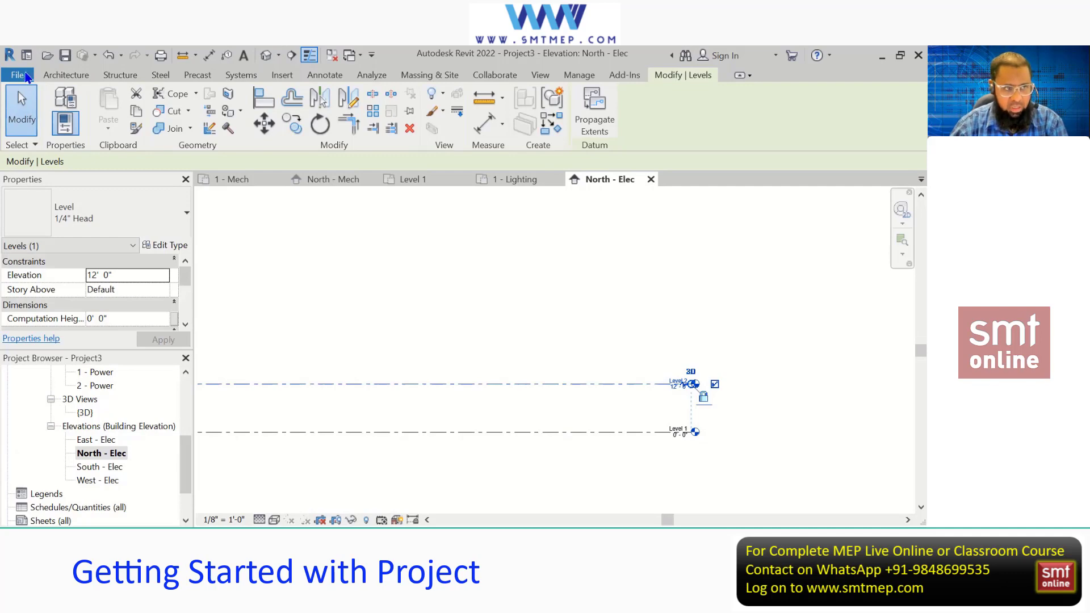
- Close Project3 without saving and switch to the PDF notes
left_click(17, 74)
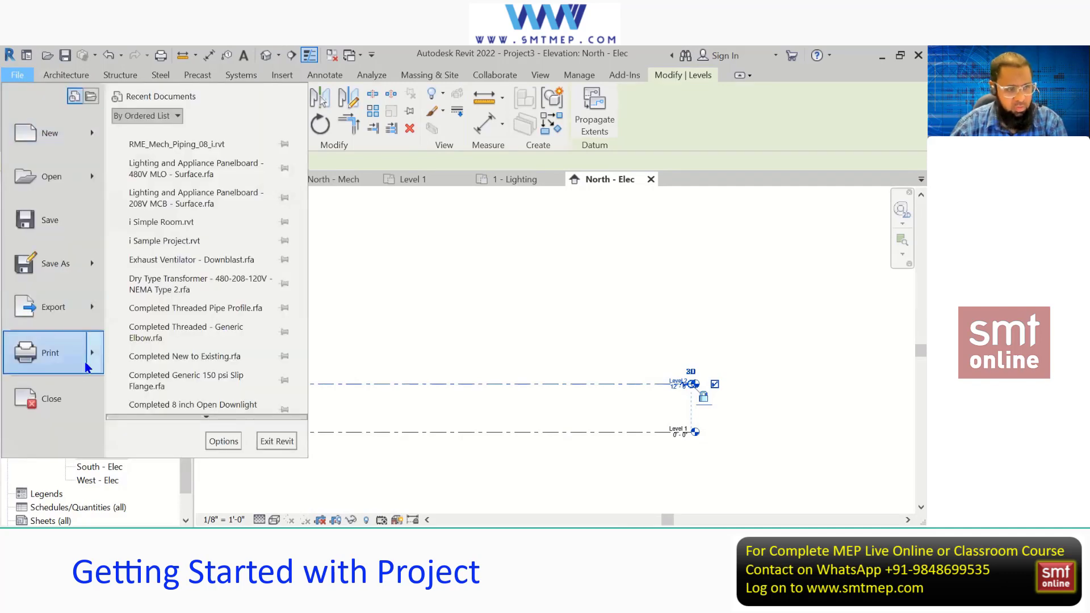
left_click(74, 391)
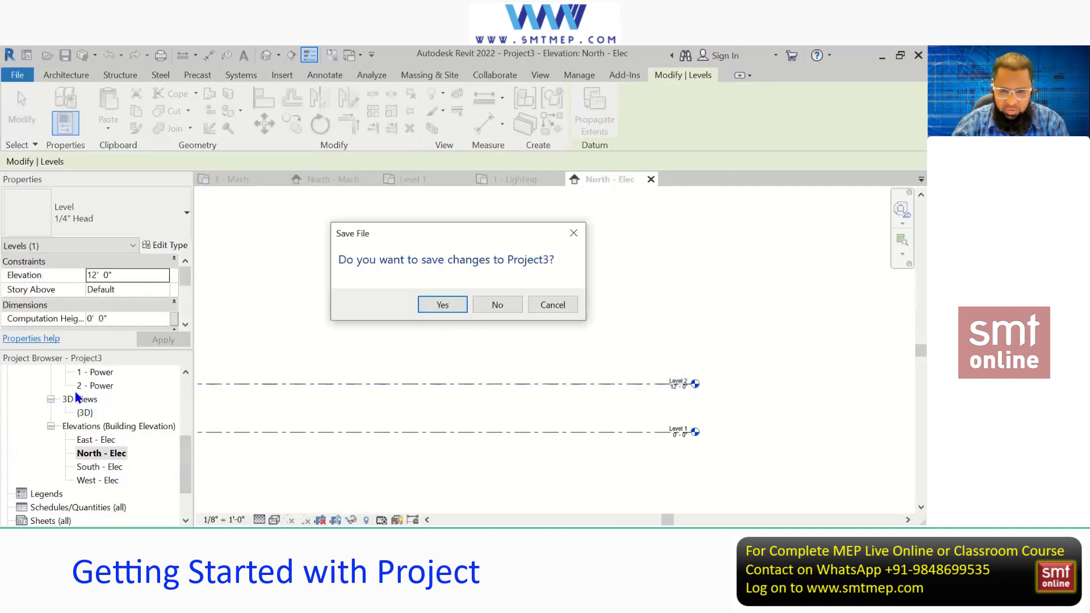
left_click(484, 308)
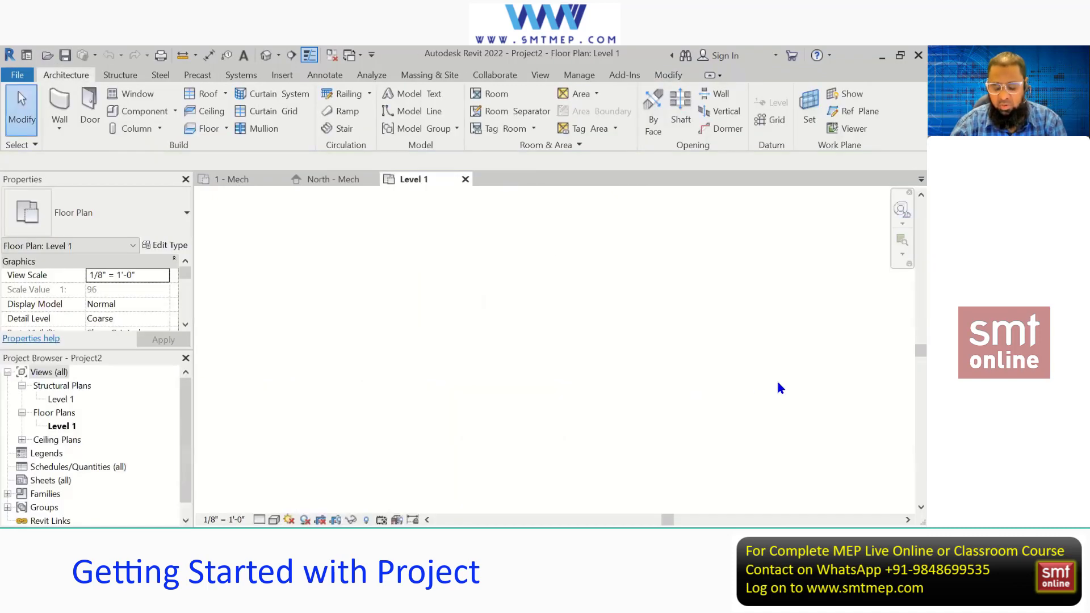
key("alt+Tab")
- Scroll the notes to step 12, highlight then clear its number, and return to Revit
scroll(298, 322, "down", 3)
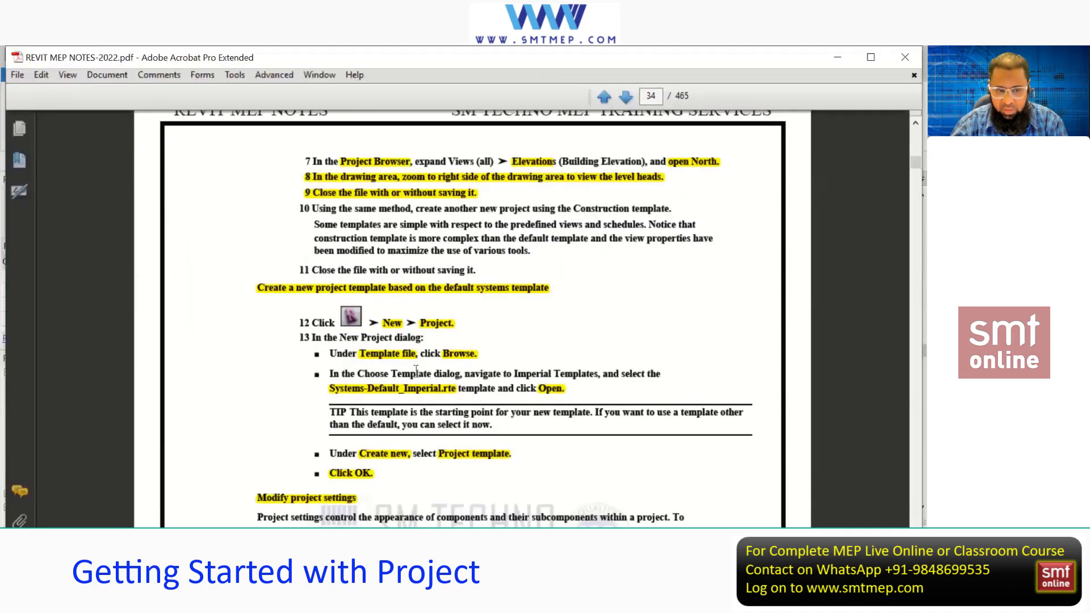
left_click_drag(298, 321, 308, 322)
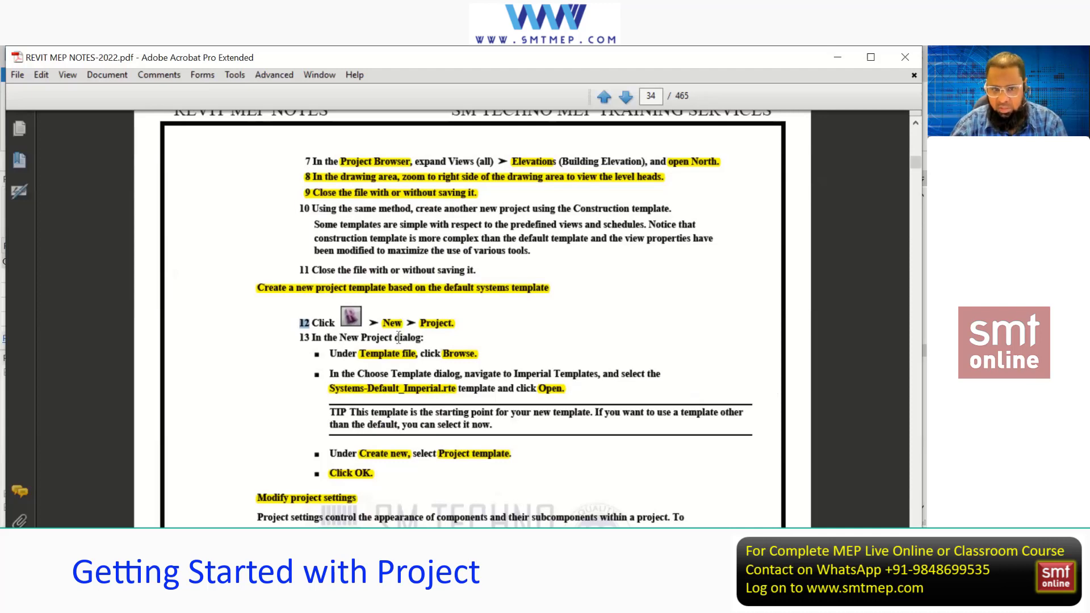
left_click(313, 359)
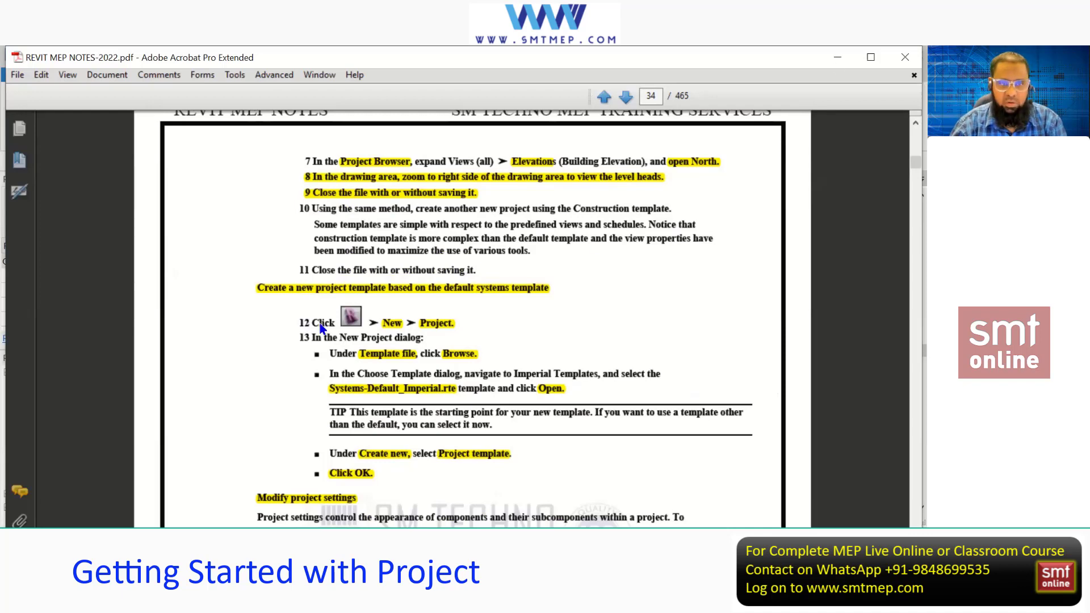
key("alt+Tab")
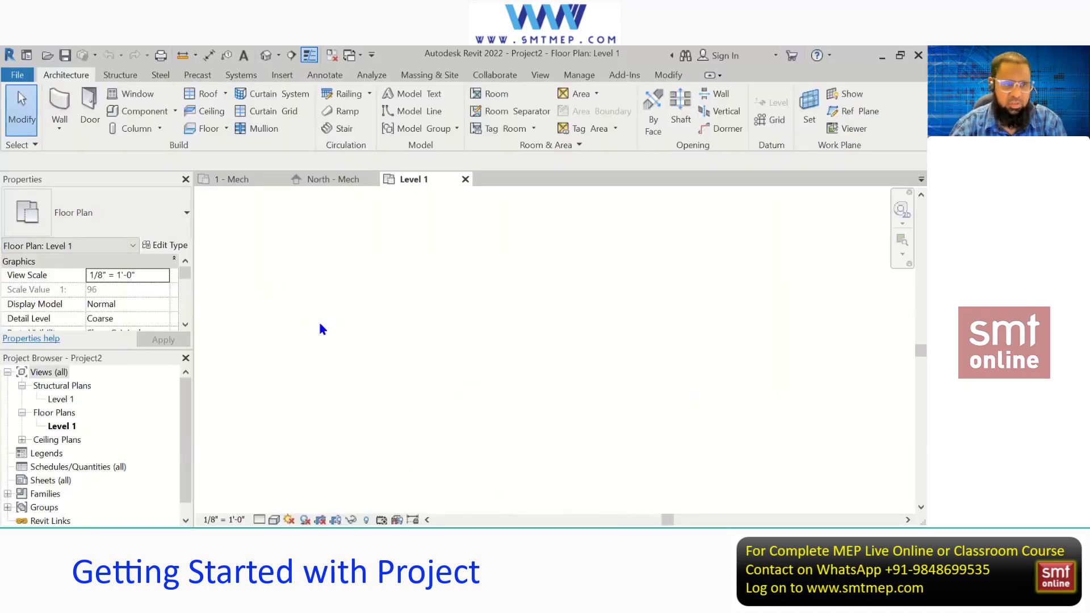
- Close Project2 from the File menu and return to the Revit Home screen
left_click(18, 77)
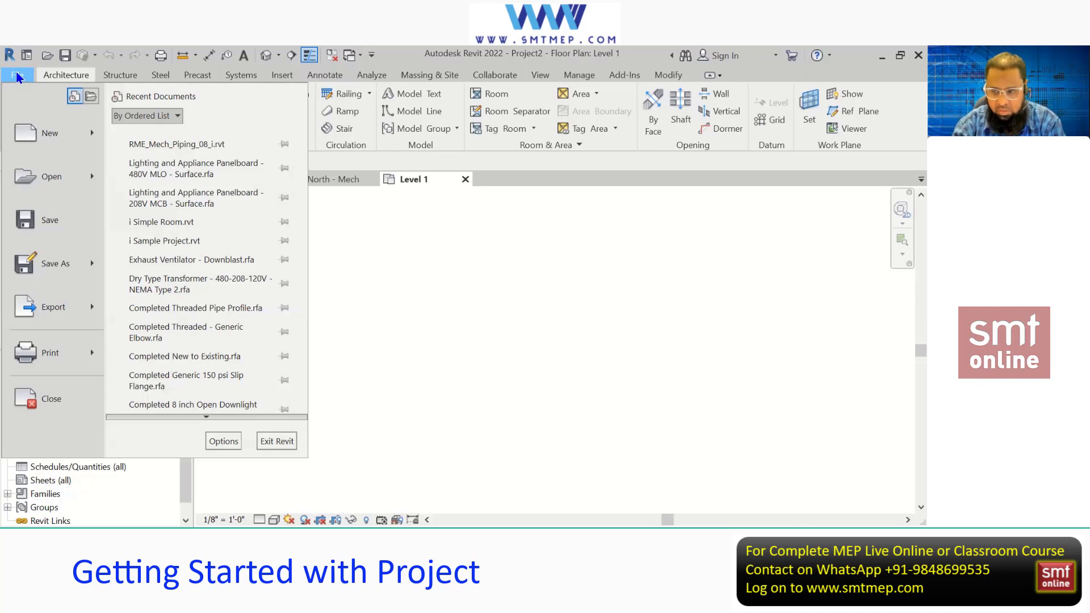
left_click(18, 76)
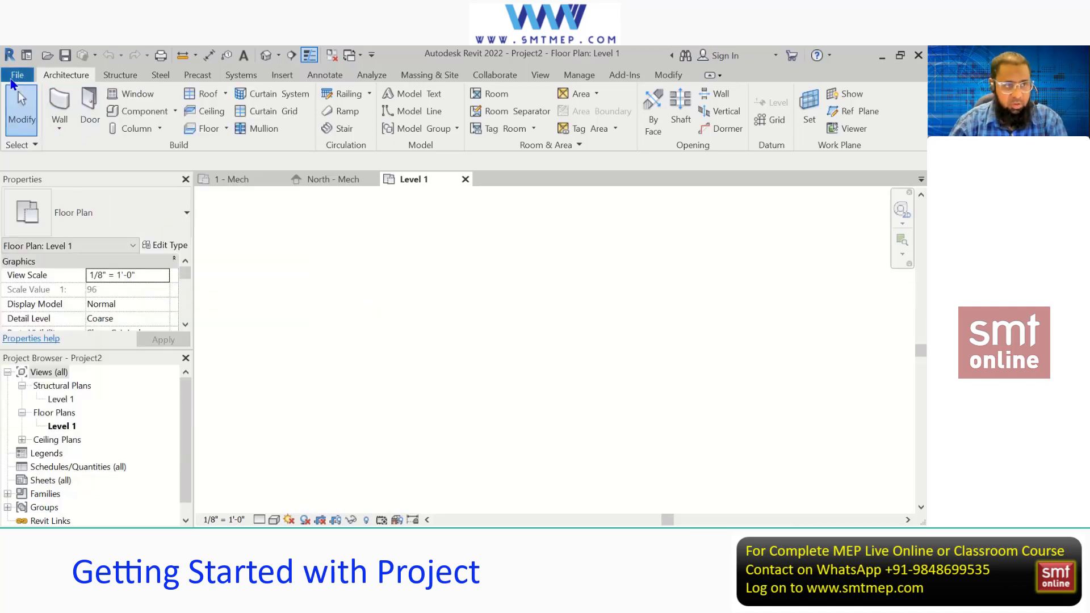
key("alt+f")
left_click(51, 398)
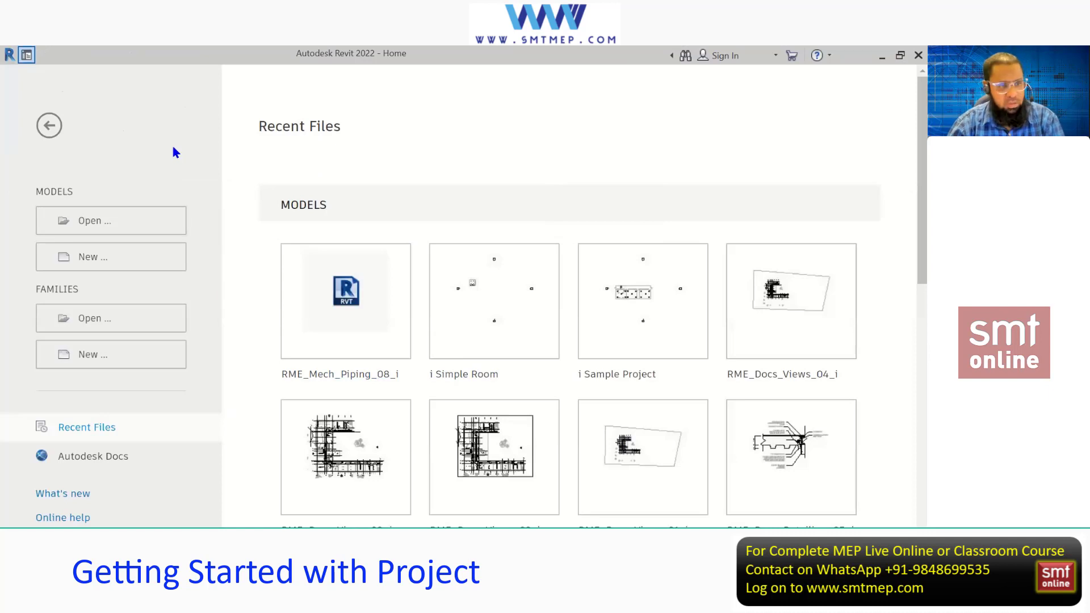
- Create a new project template, Template1, based on the Systems-Default.rte template file
left_click(109, 258)
left_click_drag(428, 176, 422, 175)
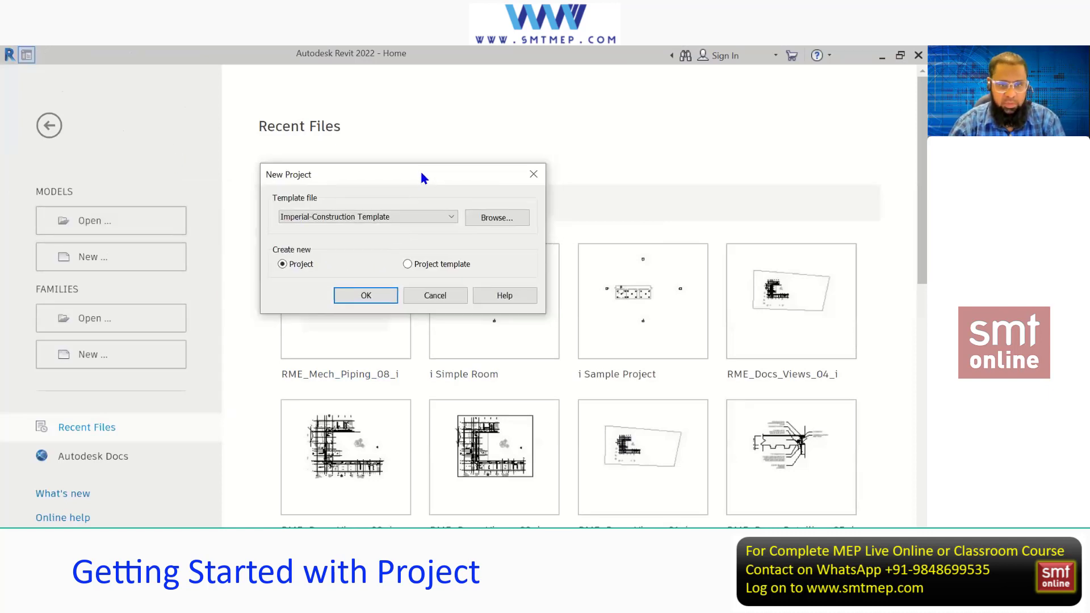
left_click(486, 224)
left_click(176, 320)
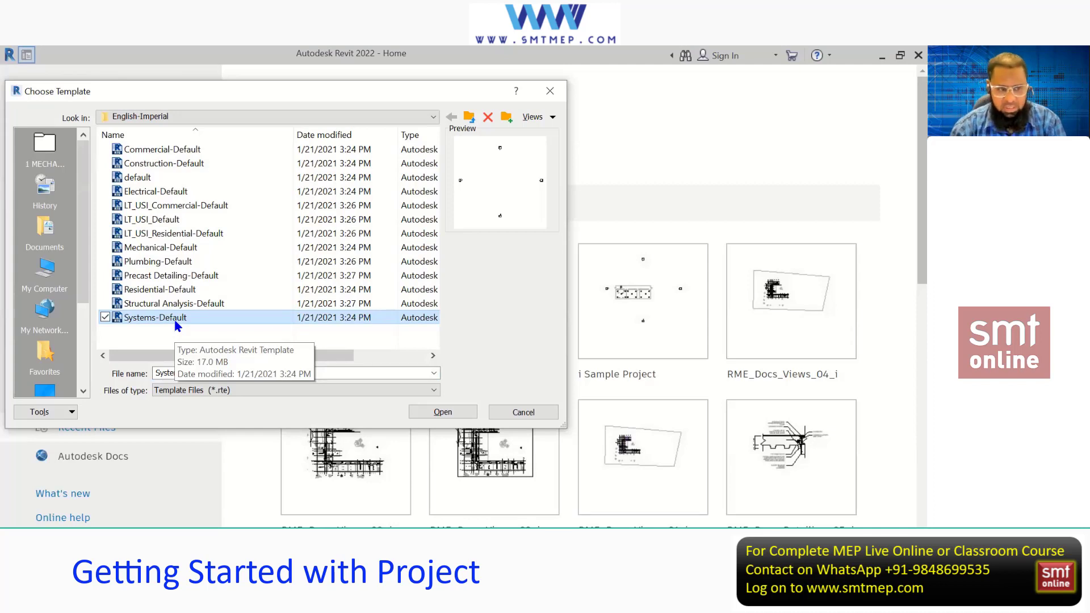
left_click(430, 412)
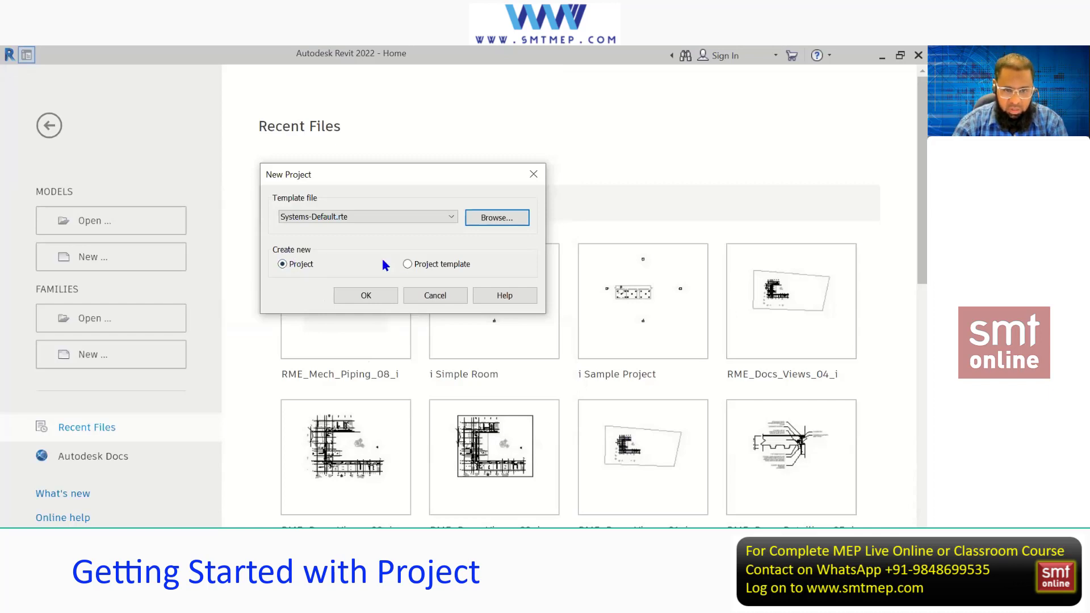
left_click(409, 264)
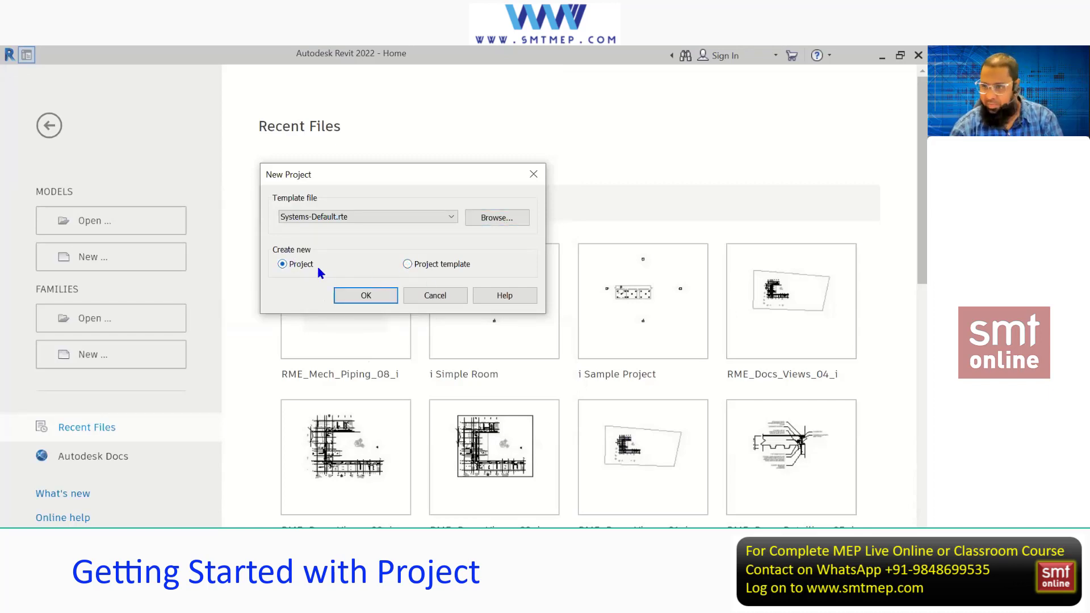
left_click(409, 265)
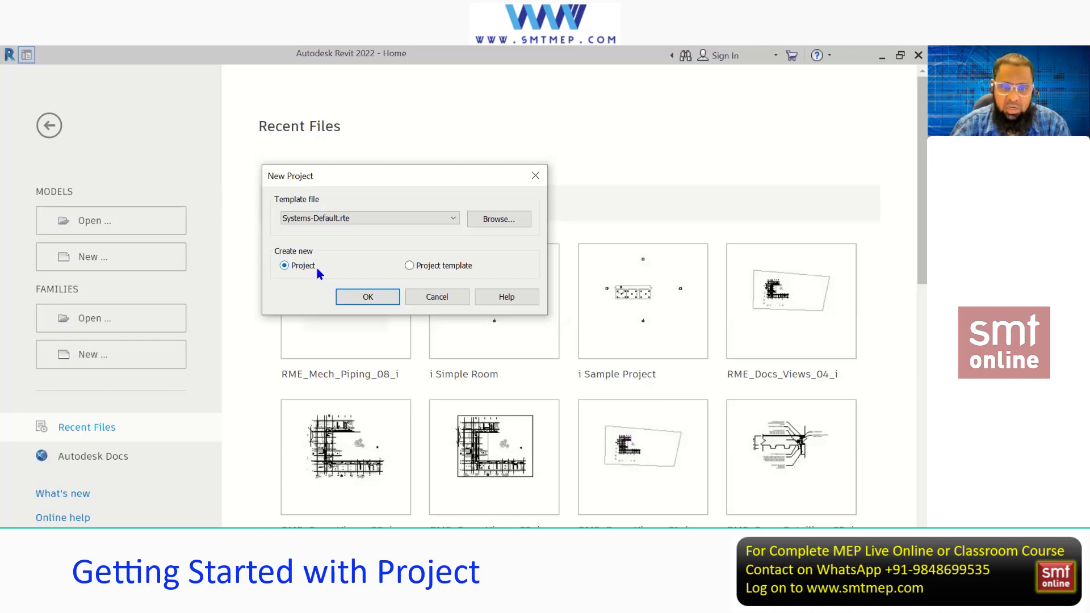
left_click(410, 266)
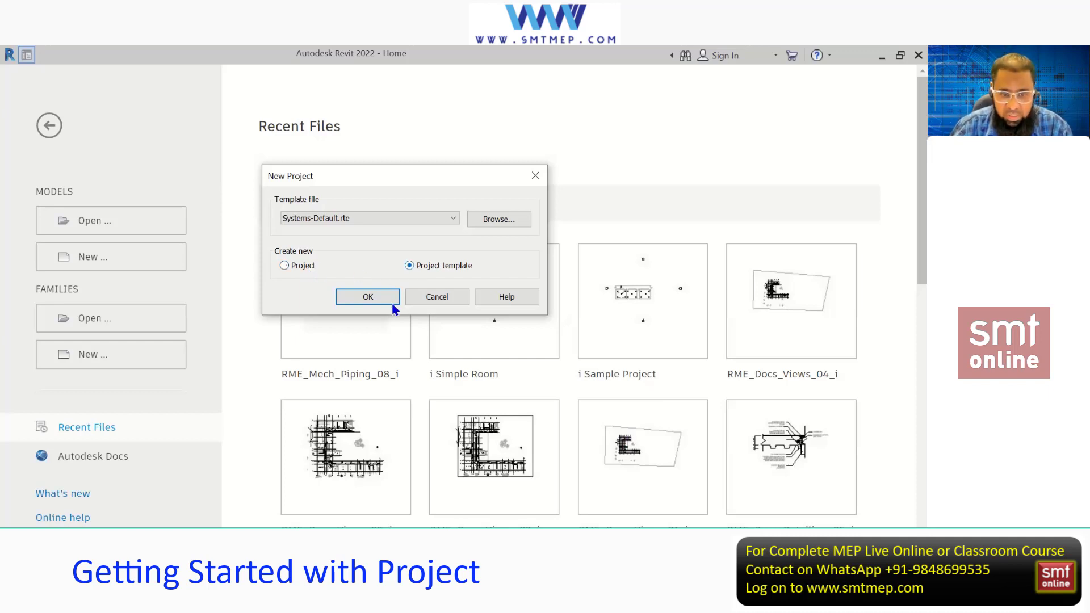
left_click(380, 300)
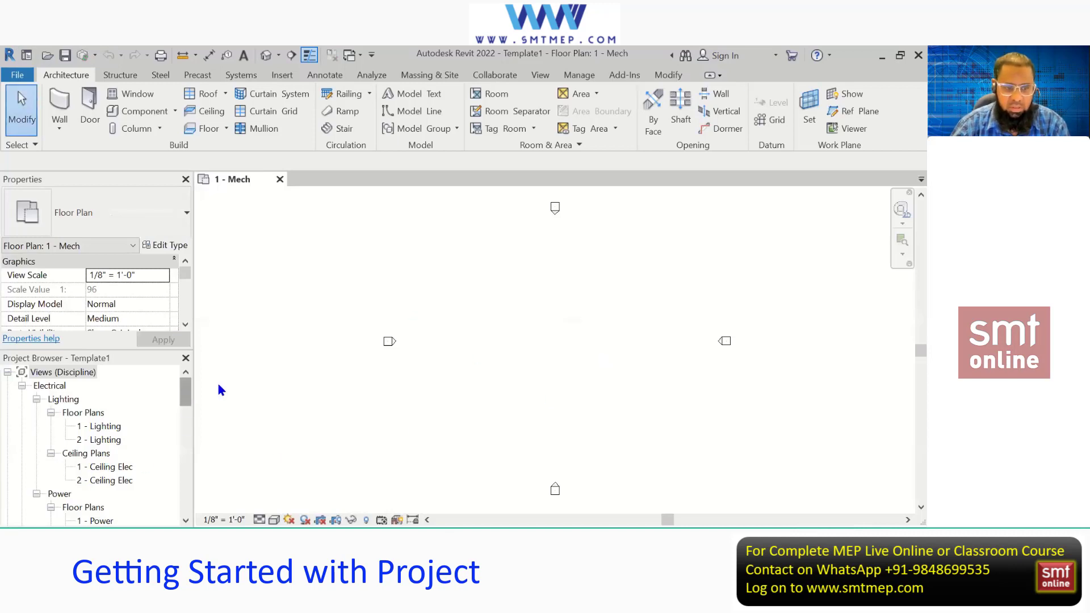
- In Project Units (UN), set the HVAC Duct Size format to Millimeters
key("u")
key("n")
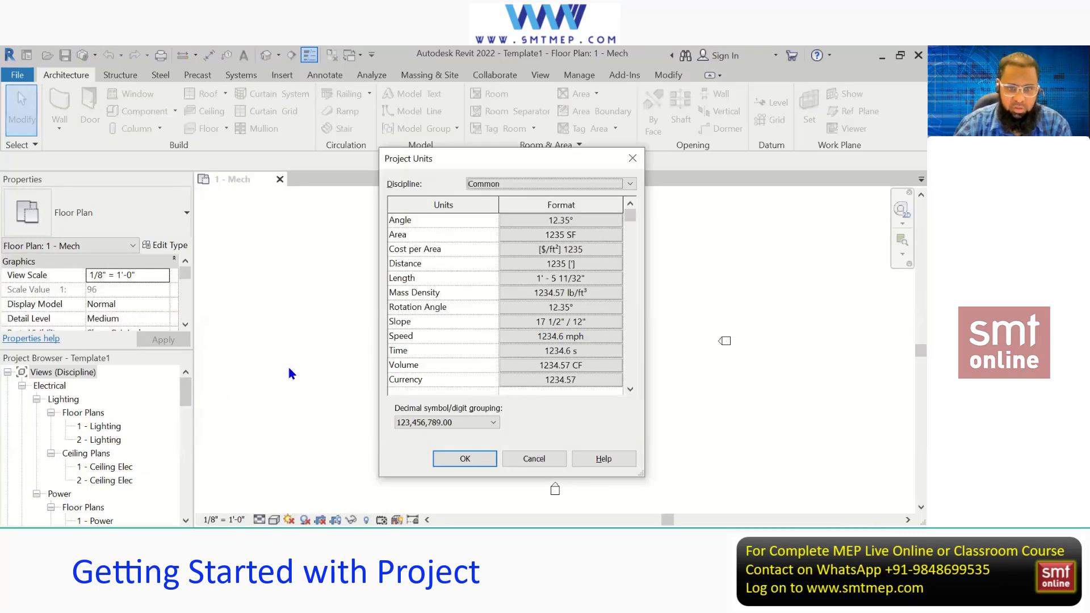
left_click(597, 183)
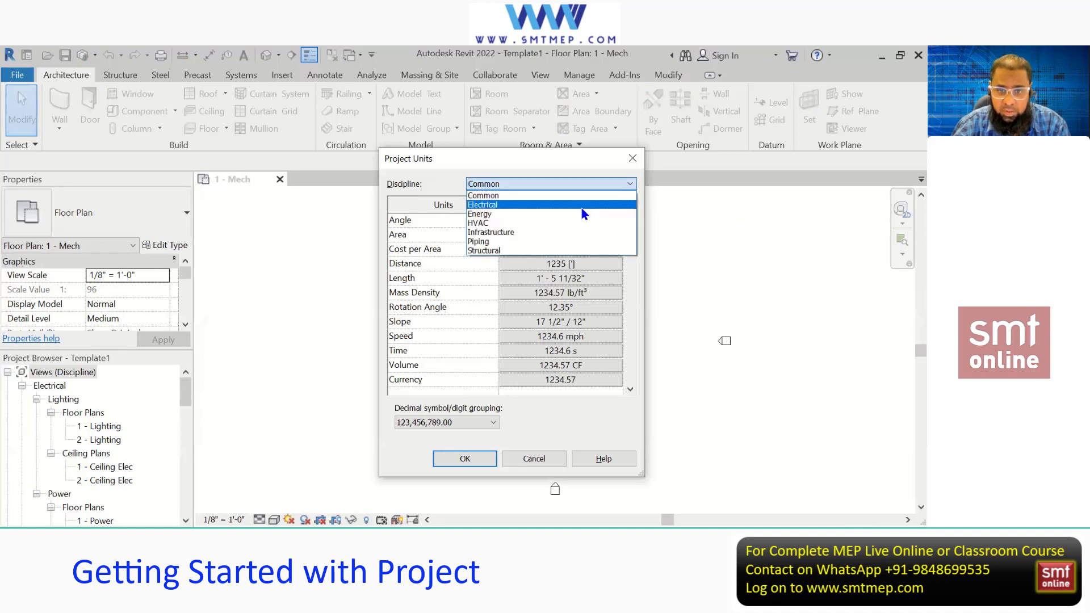
left_click(580, 211)
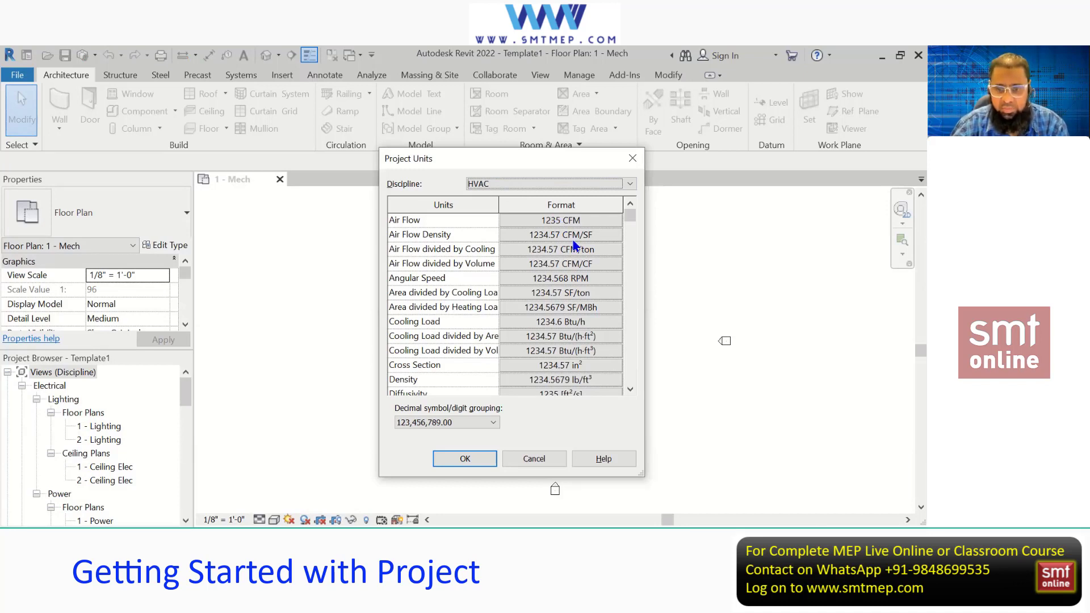
scroll(574, 246, "down", 2)
left_click(599, 357)
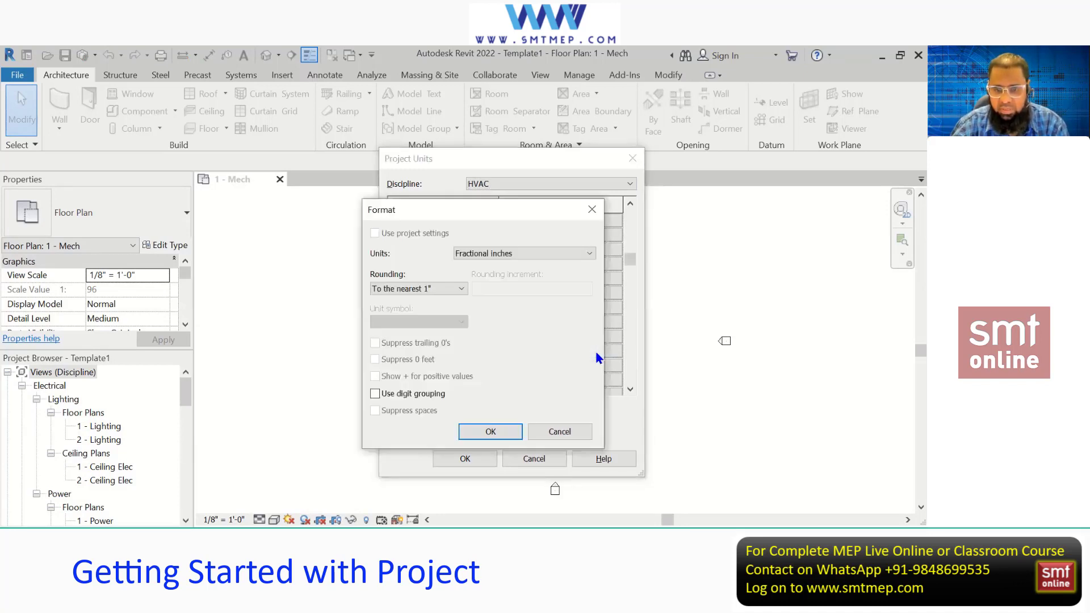
left_click(512, 259)
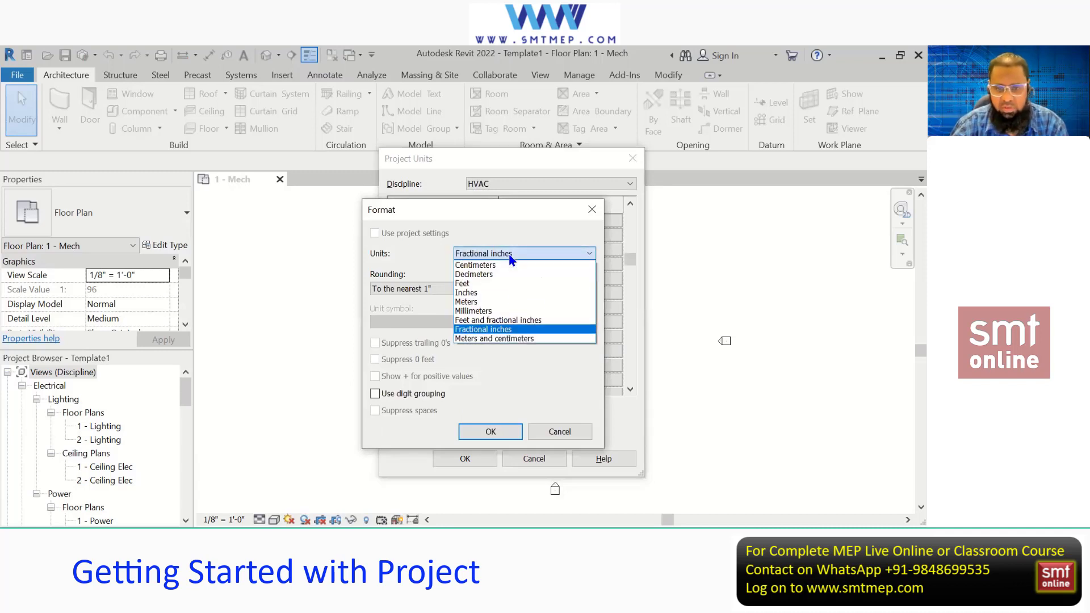
left_click(509, 311)
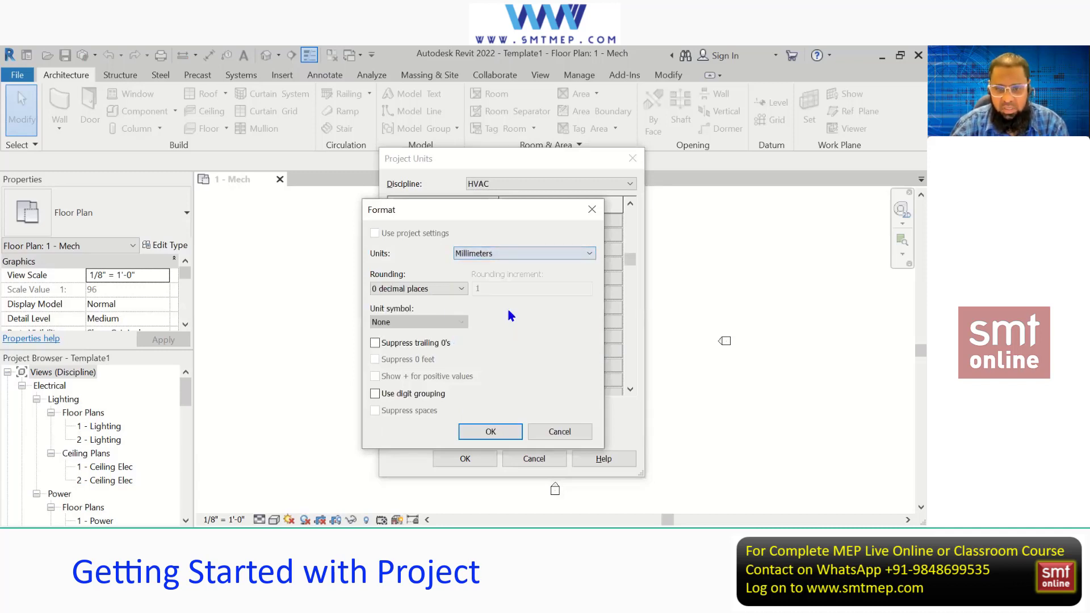
left_click(491, 436)
left_click(478, 455)
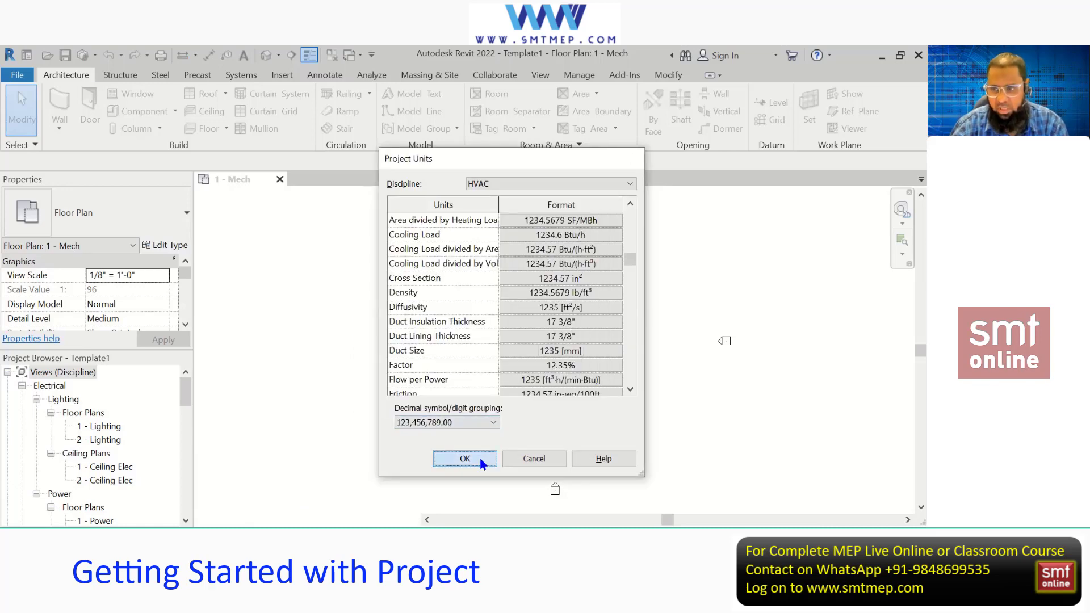
scroll(517, 442, "down", 1)
- Open the North - Elec elevation and frame its Level 1 and Level 2 lines
left_click(181, 403)
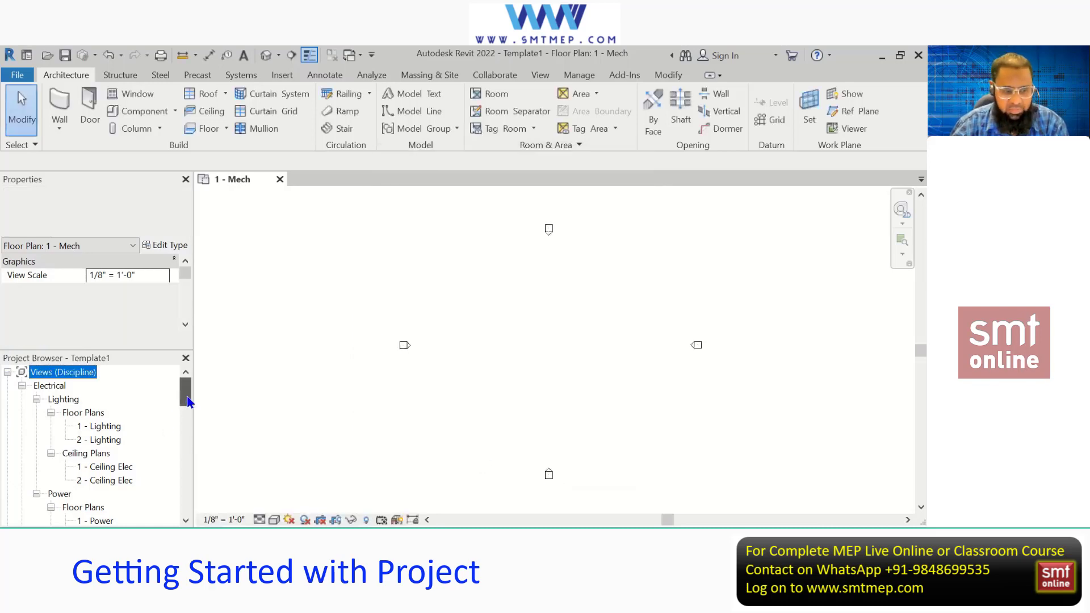
scroll(133, 449, "down", 4)
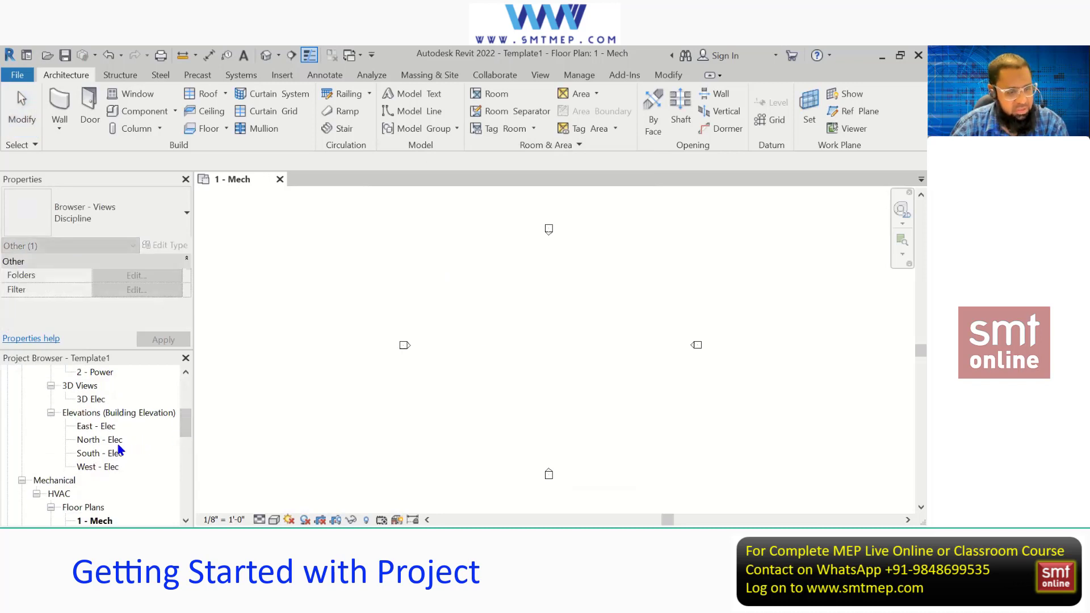
double_click(112, 439)
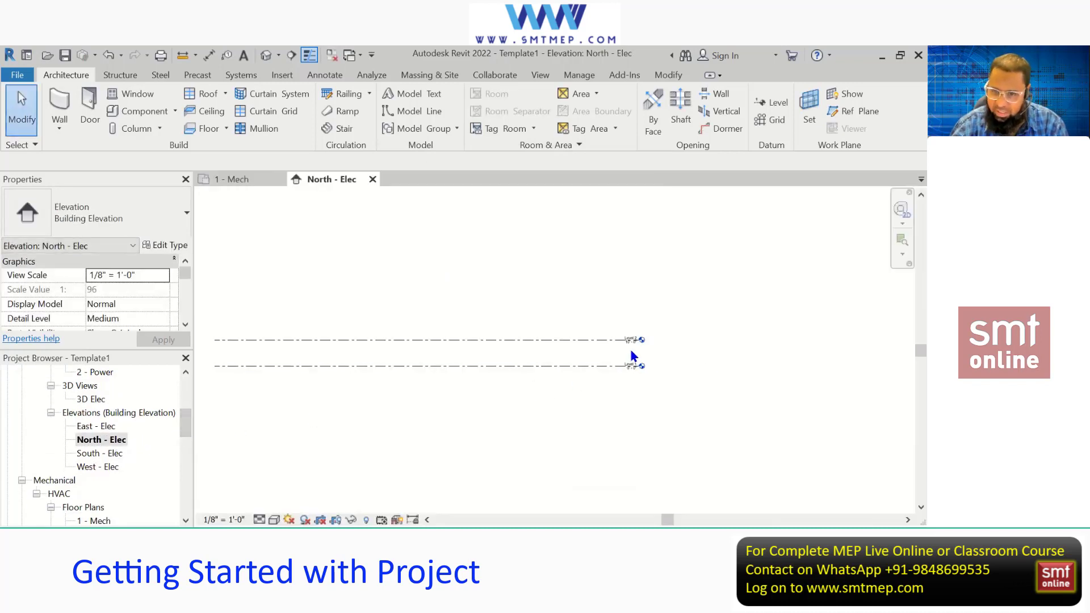
scroll(634, 356, "up", 2)
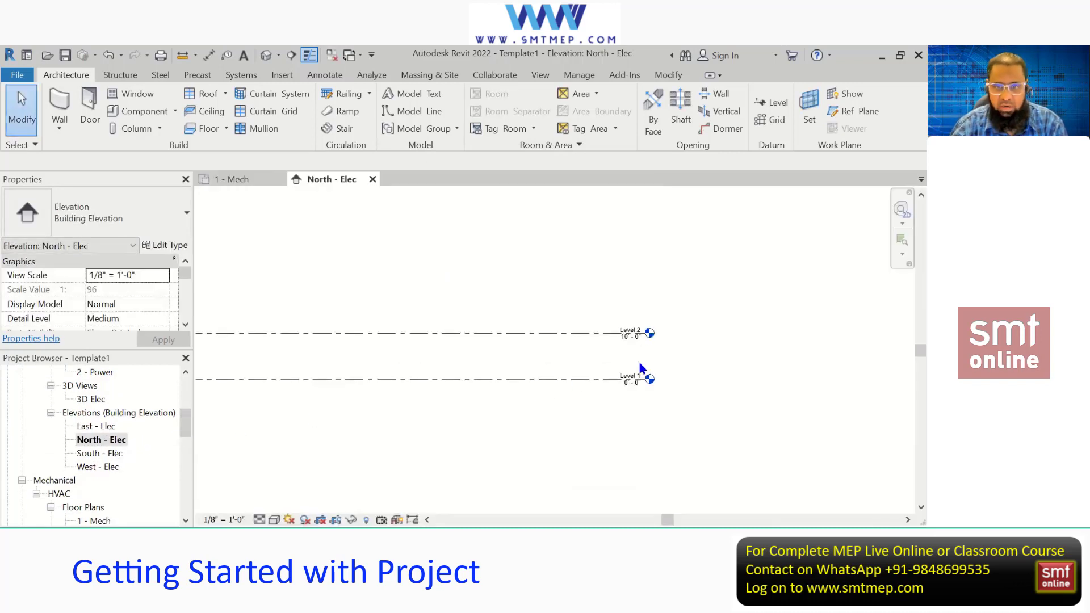
scroll(641, 363, "up", 1)
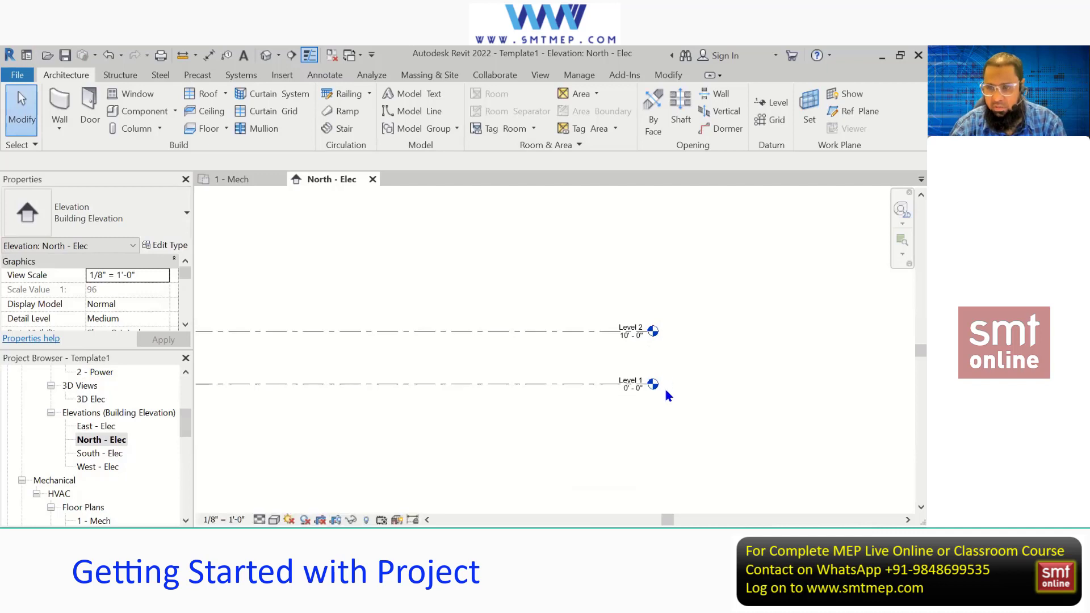
middle_click_drag(662, 370, 689, 423)
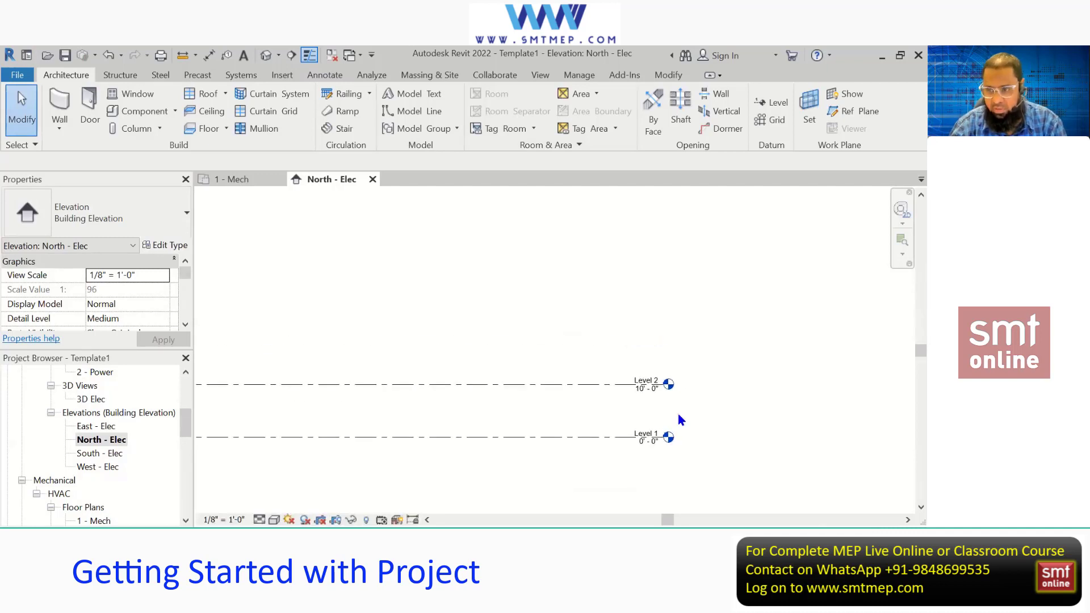
scroll(678, 416, "down", 3)
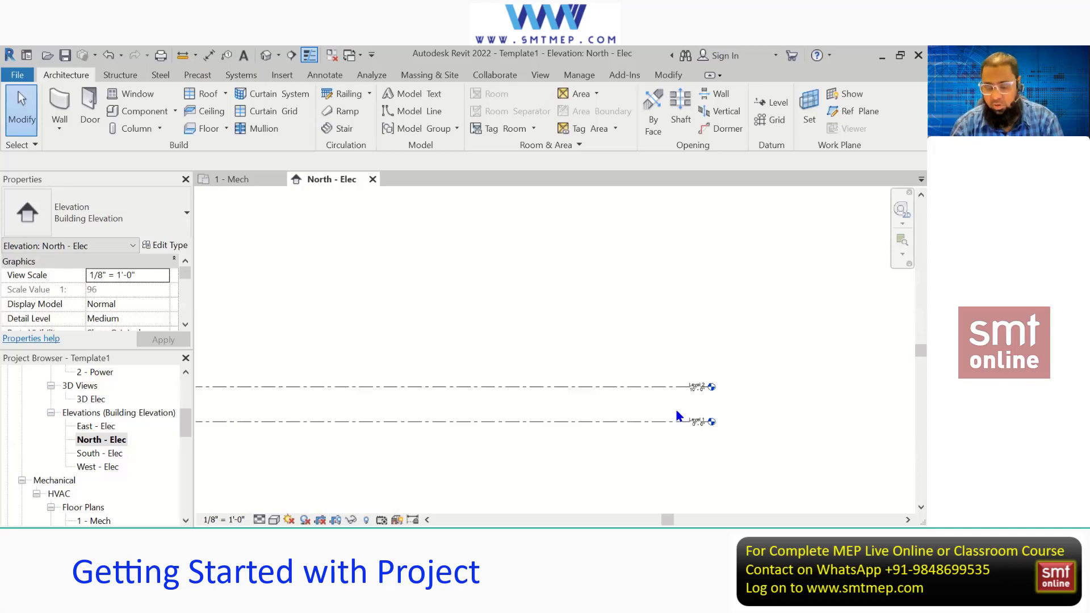
scroll(596, 345, "down", 2)
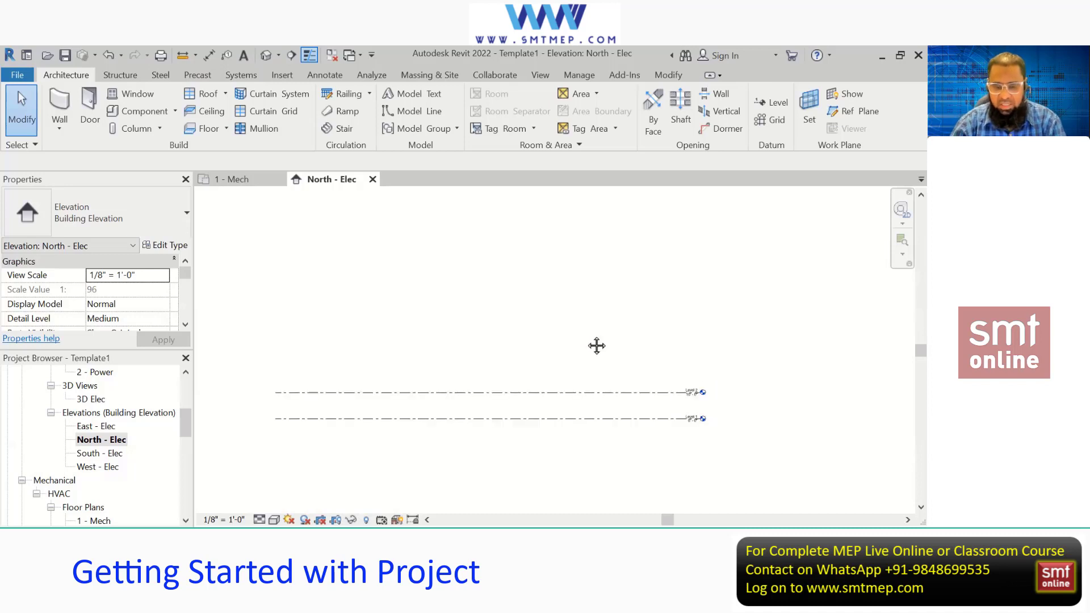
scroll(577, 328, "down", 1)
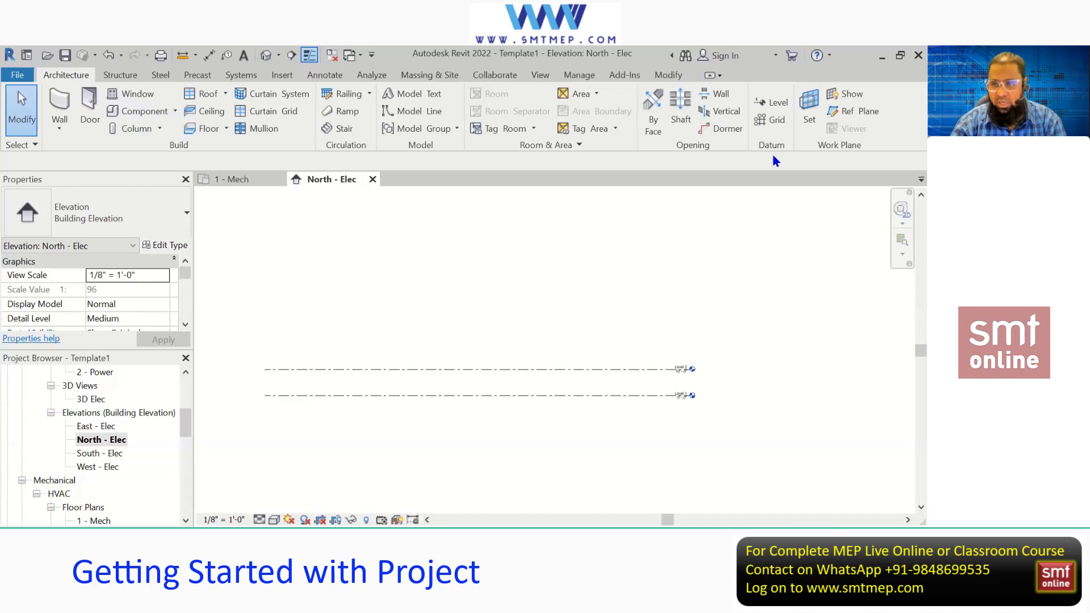
- Set the Level tool to create only Floor Plan views for new levels
left_click(777, 105)
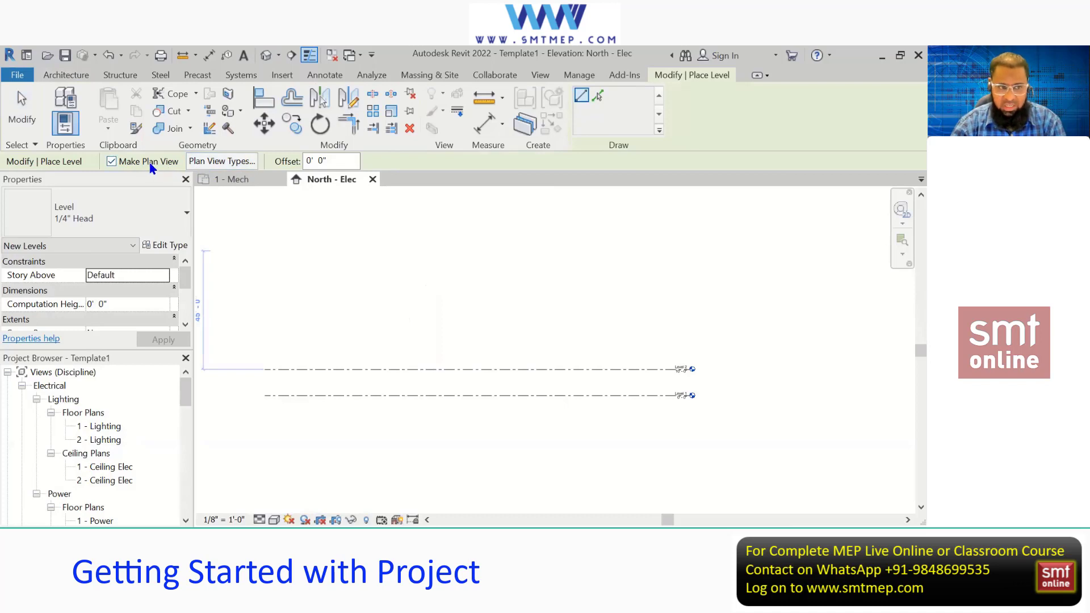
left_click(222, 161)
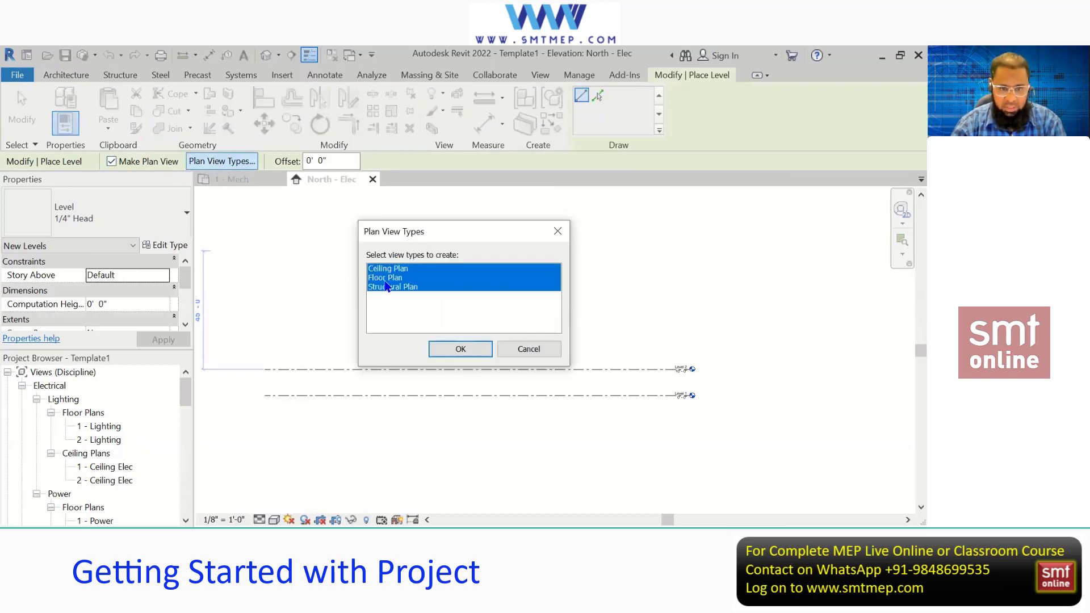
left_click(386, 277)
left_click(384, 287)
left_click(385, 277)
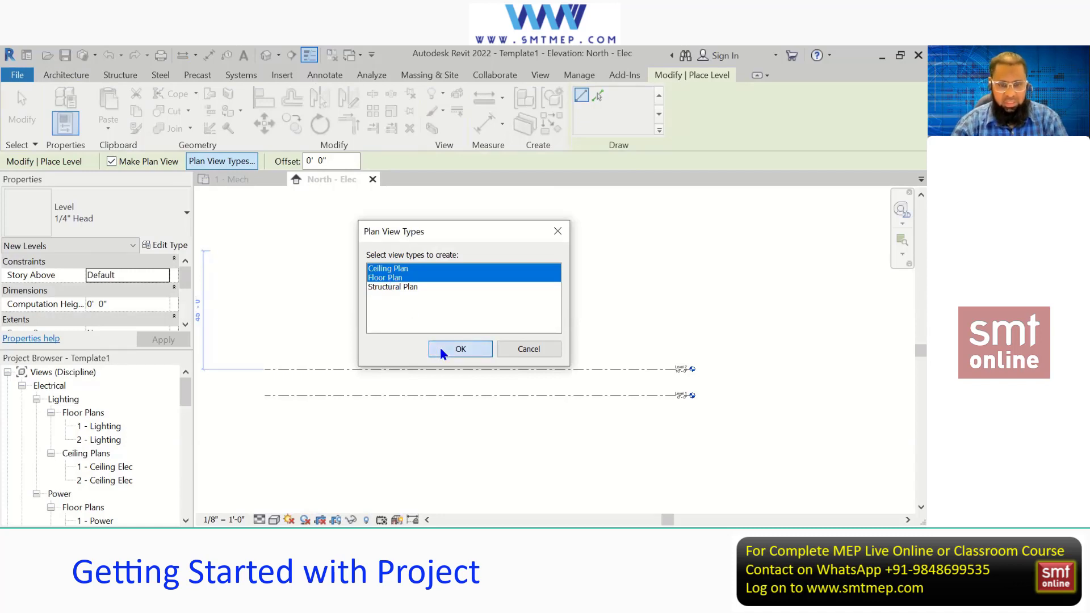
left_click(457, 349)
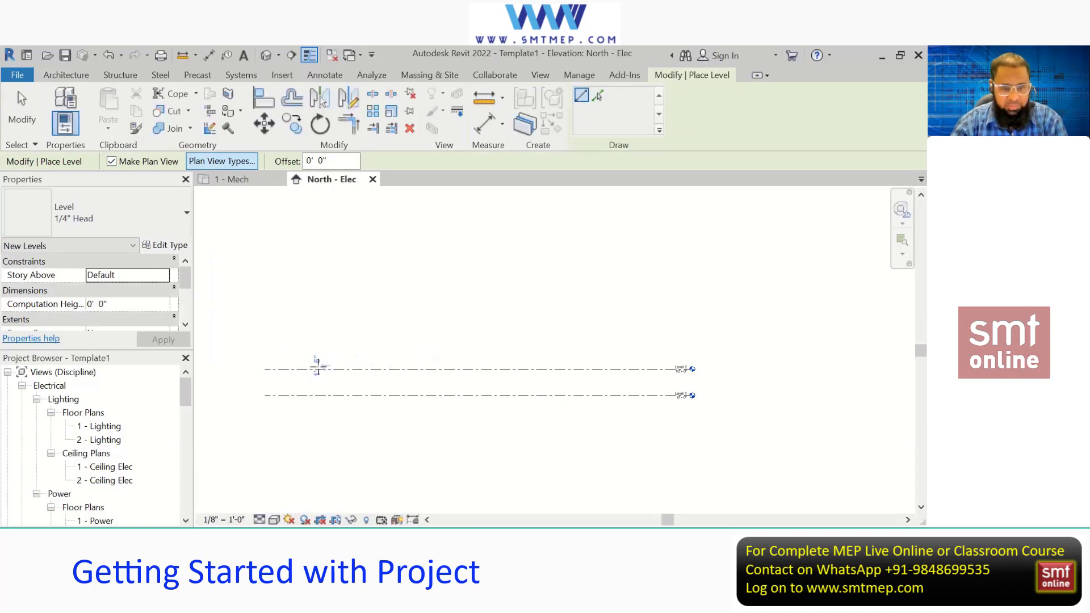
double_click(329, 159)
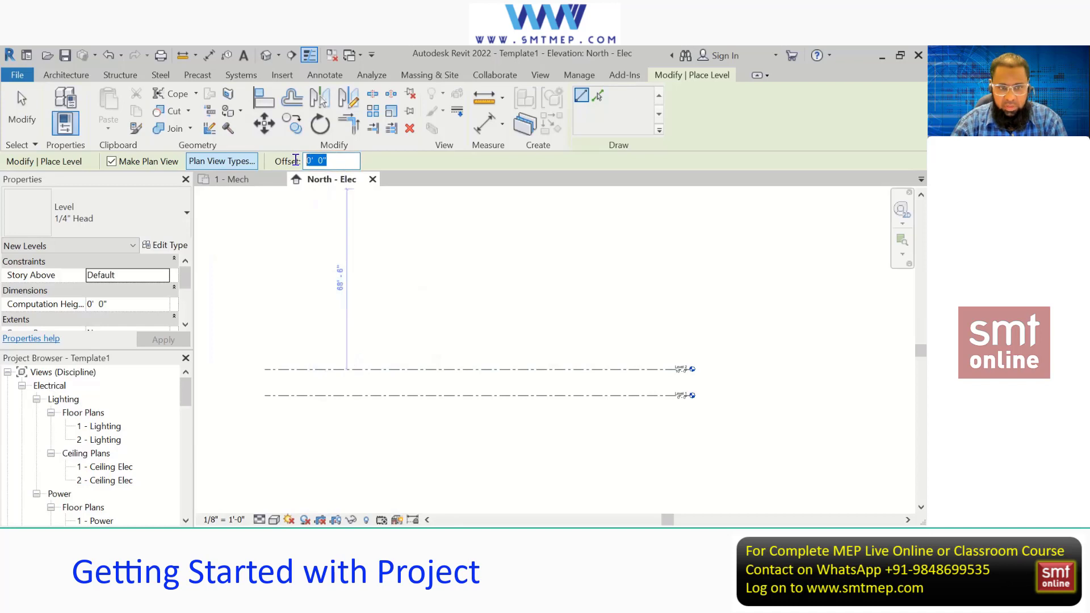
key("BackSpace")
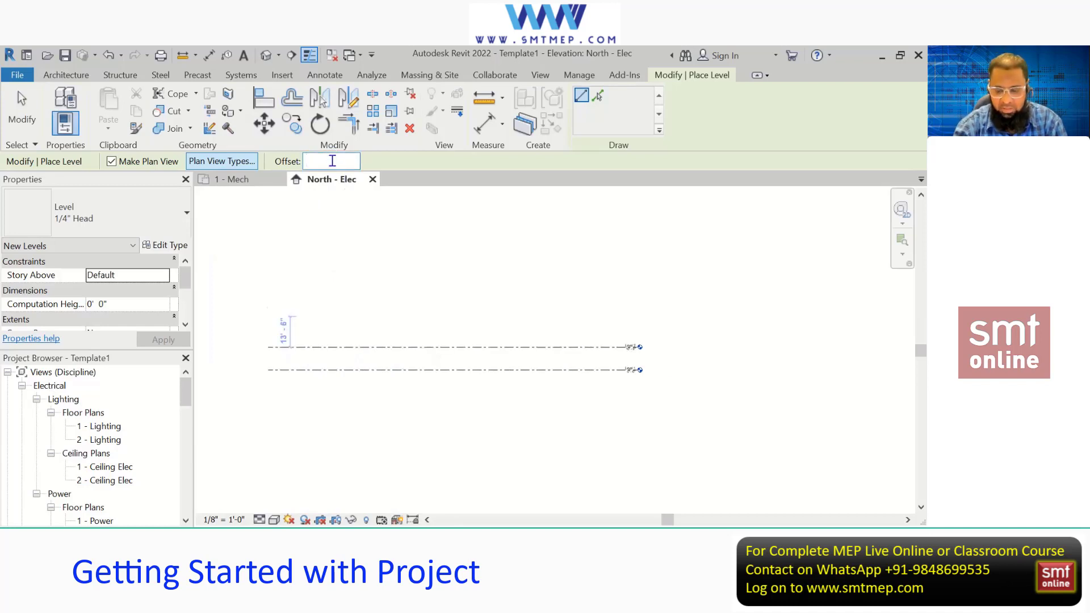
type("20")
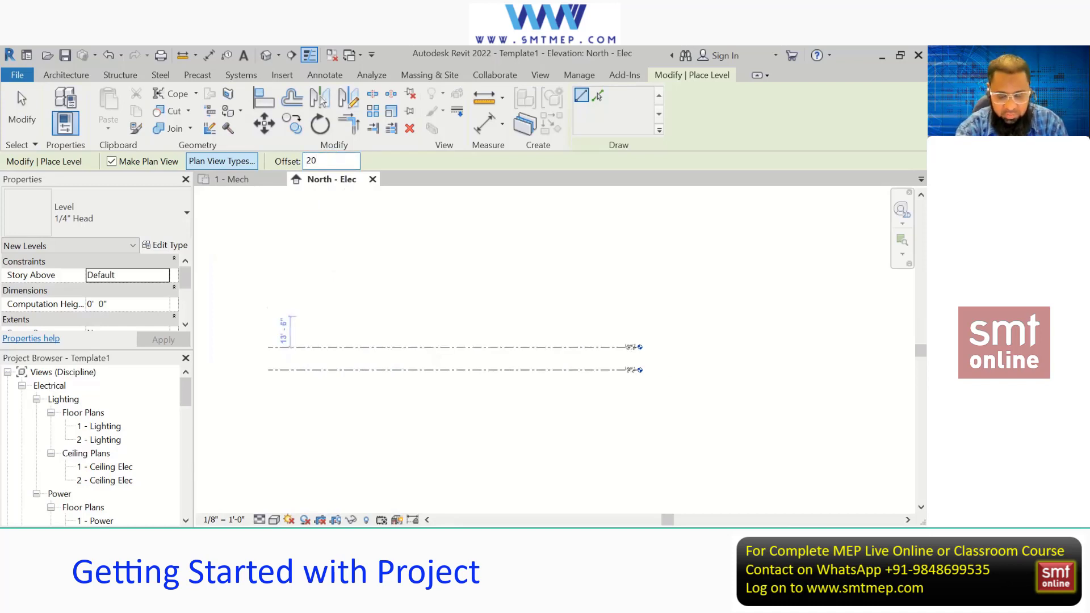
key("Escape")
key("Escape")
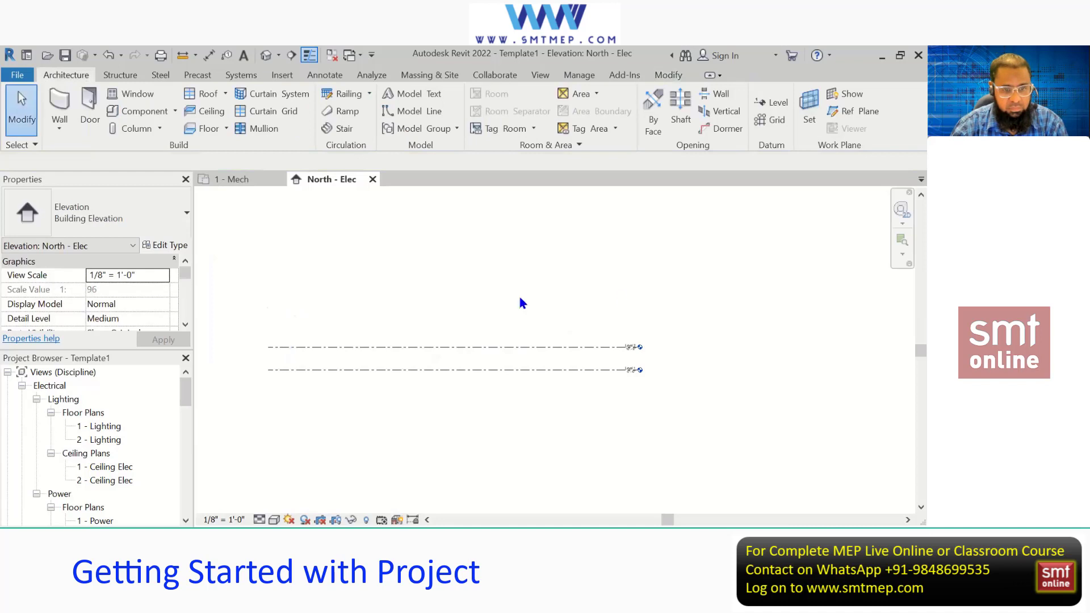
- Draw a new level line, Mechanical 3, across the elevation
left_click(778, 103)
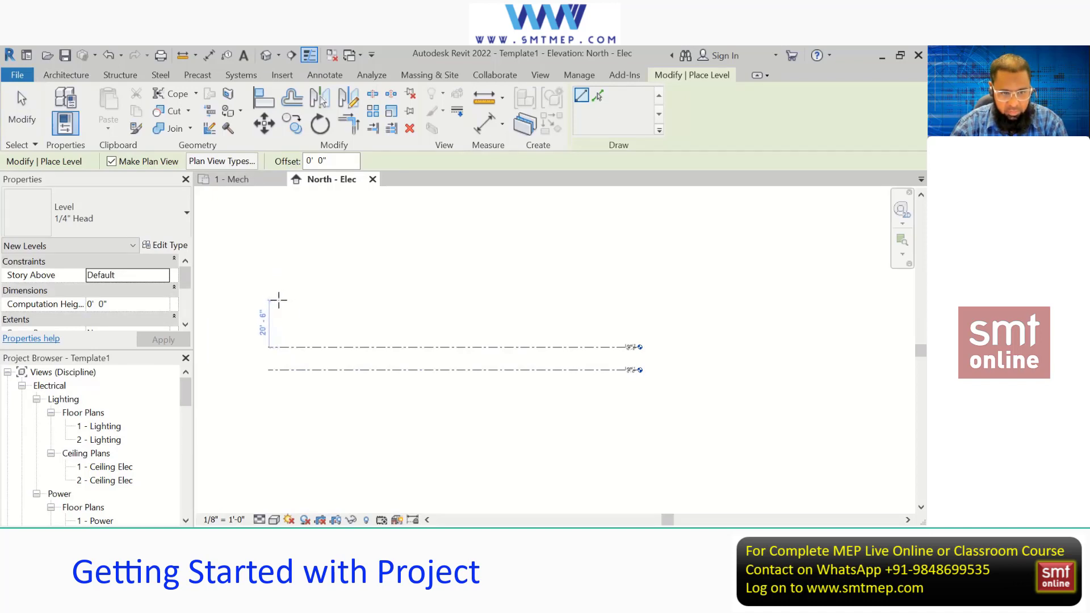
left_click(268, 298)
left_click(641, 298)
key("Escape")
key("Escape")
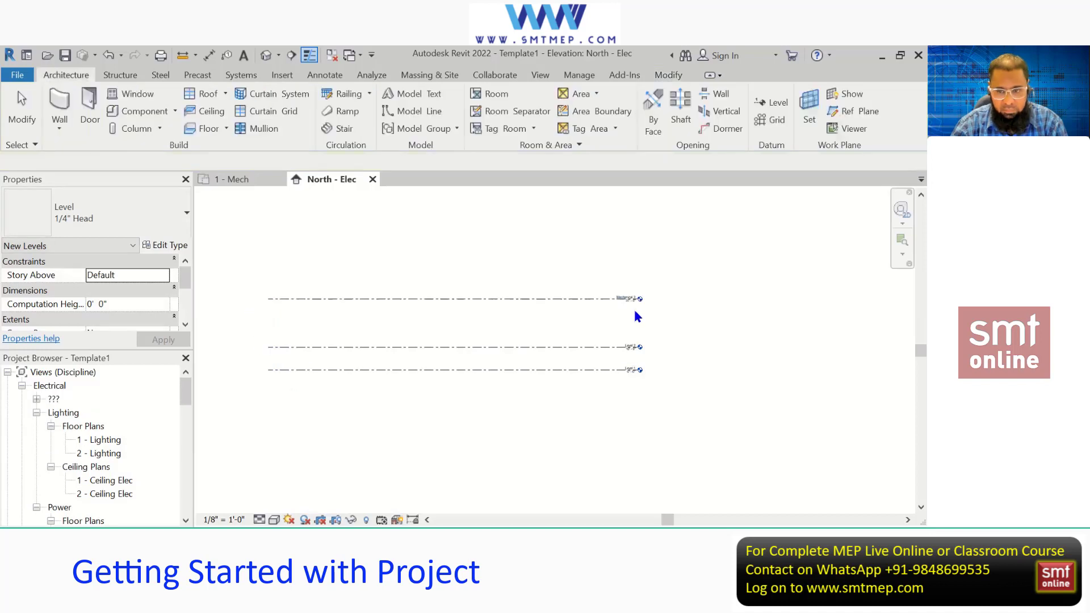
scroll(637, 316, "up", 3)
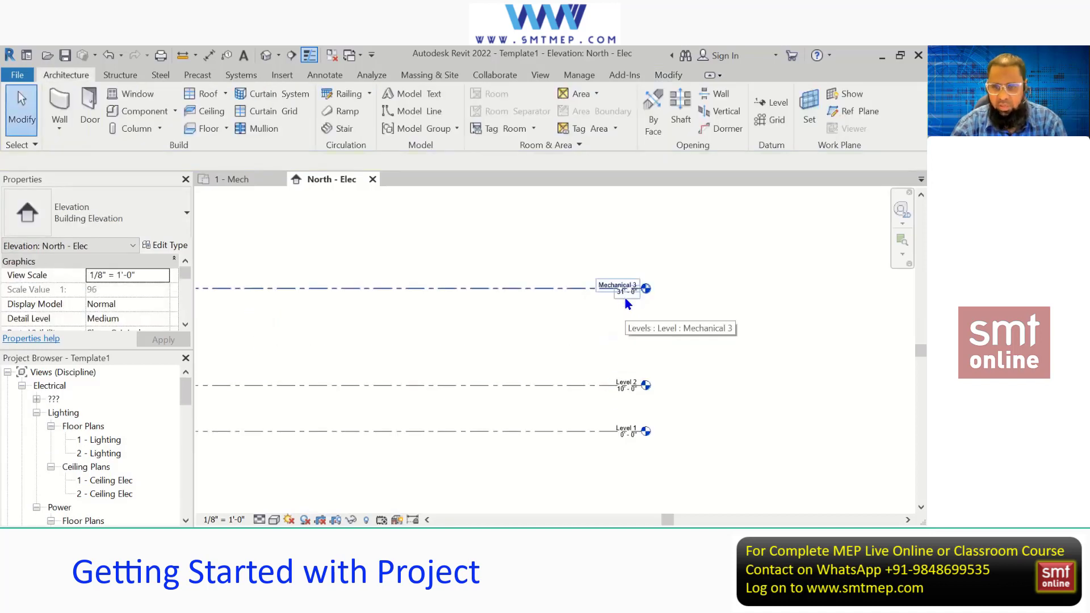
- Set the Mechanical 3 level's elevation to 20' and deselect it
double_click(624, 292)
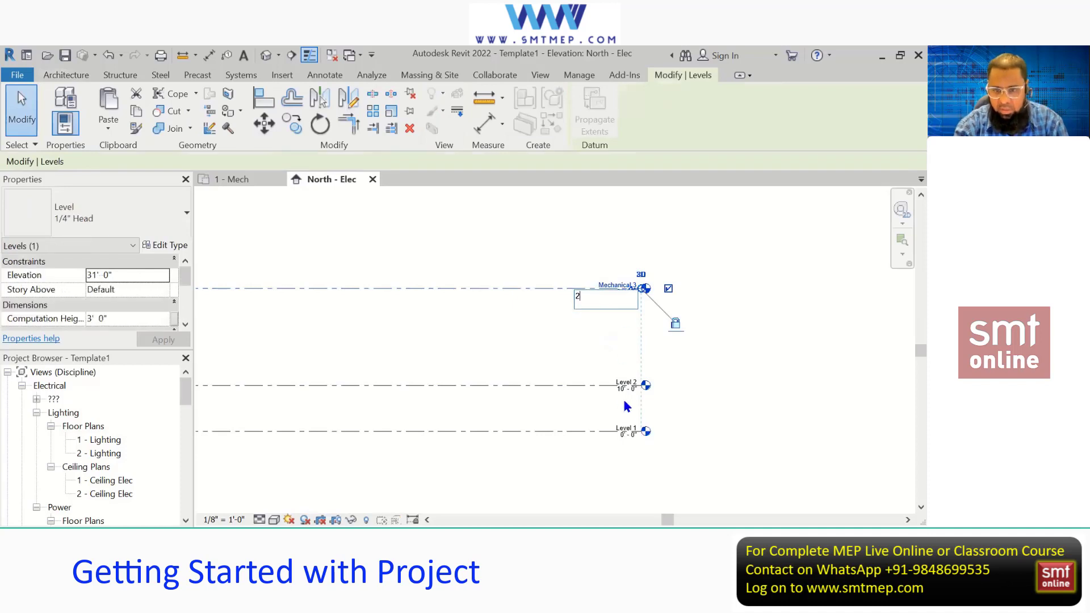
type("20")
key("Return")
left_click(701, 398)
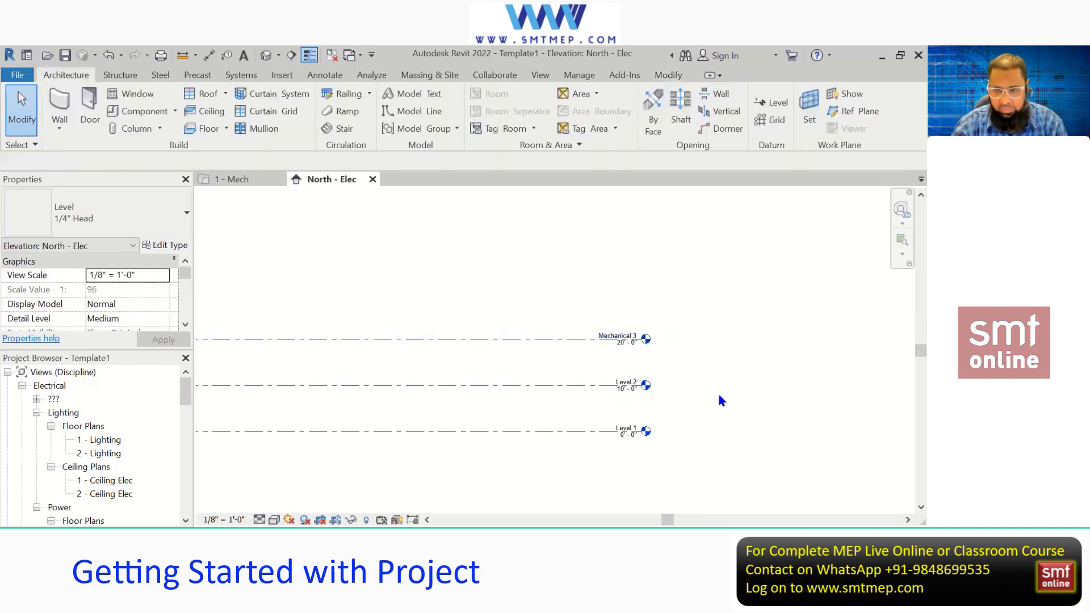
scroll(717, 390, "down", 2)
scroll(520, 361, "down", 1)
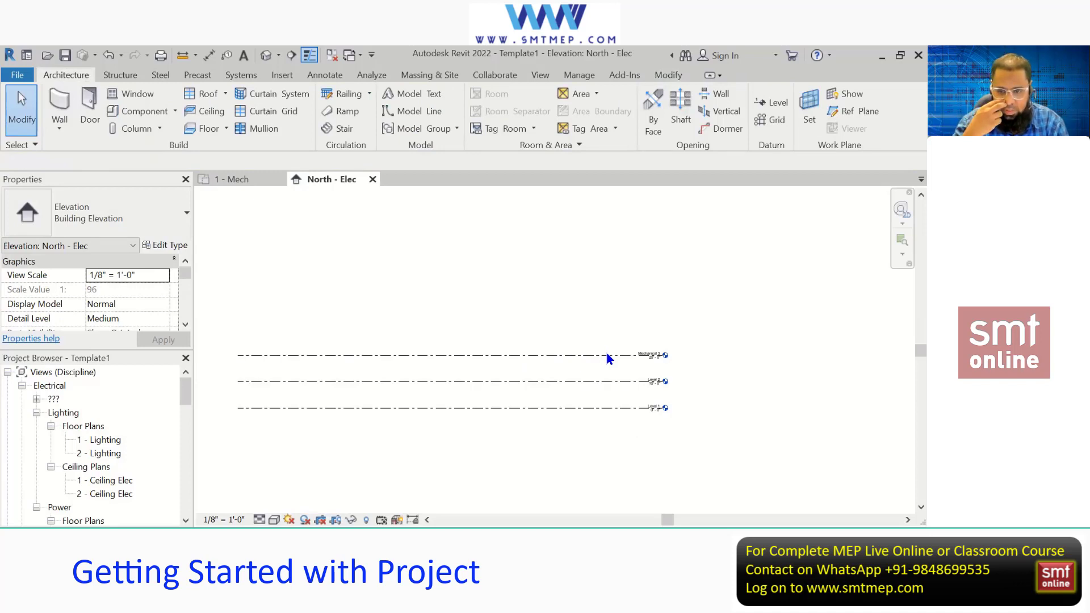
- Change the 1/4" Head level type's line colour from black to magenta
left_click(591, 356)
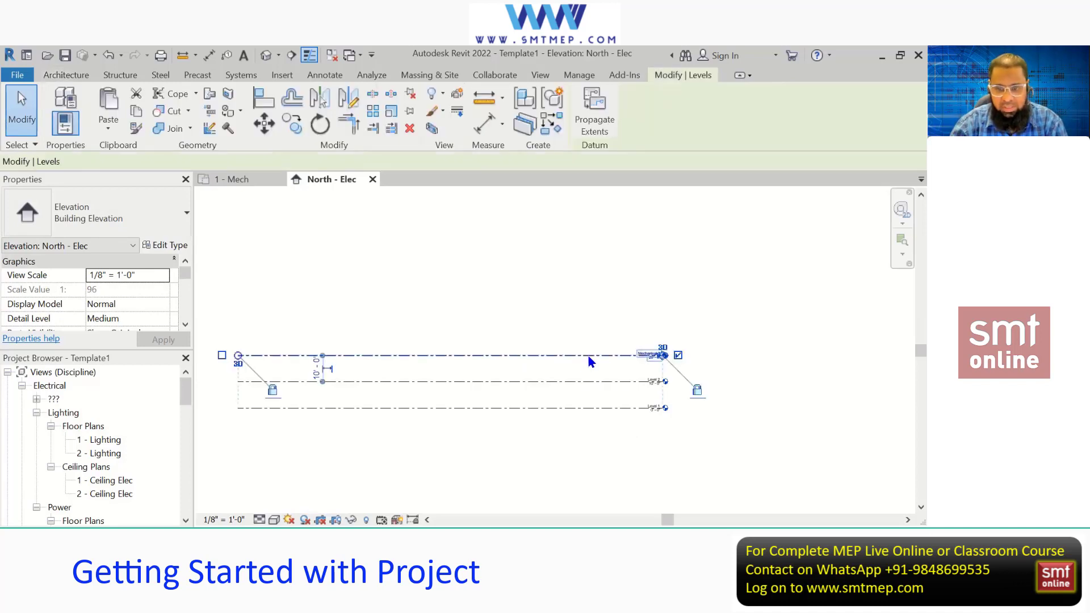
scroll(134, 294, "down", 1)
scroll(131, 296, "down", 3)
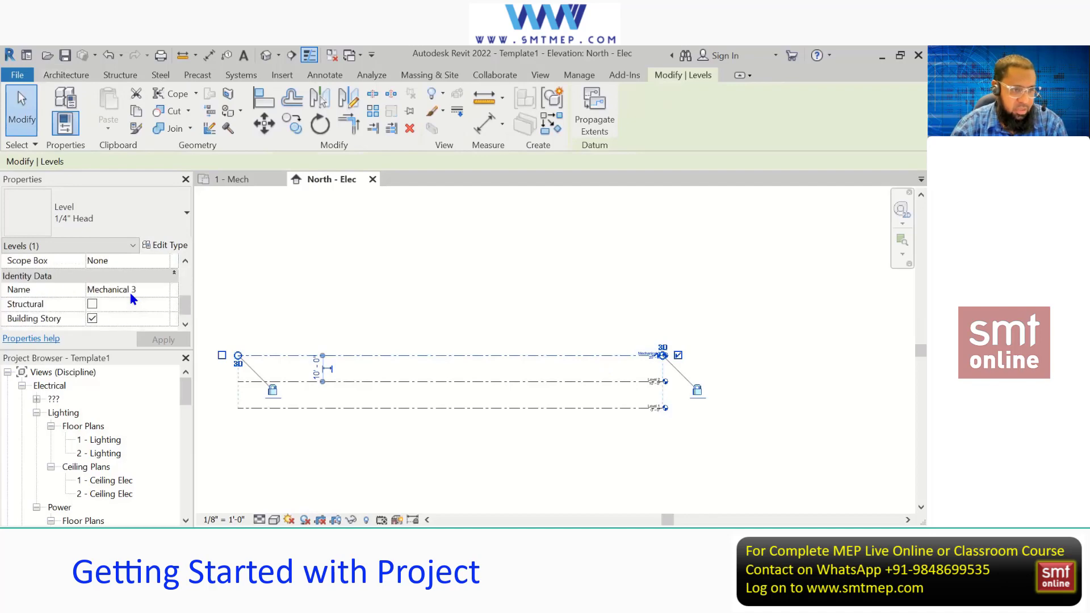
scroll(142, 267, "up", 5)
left_click(165, 245)
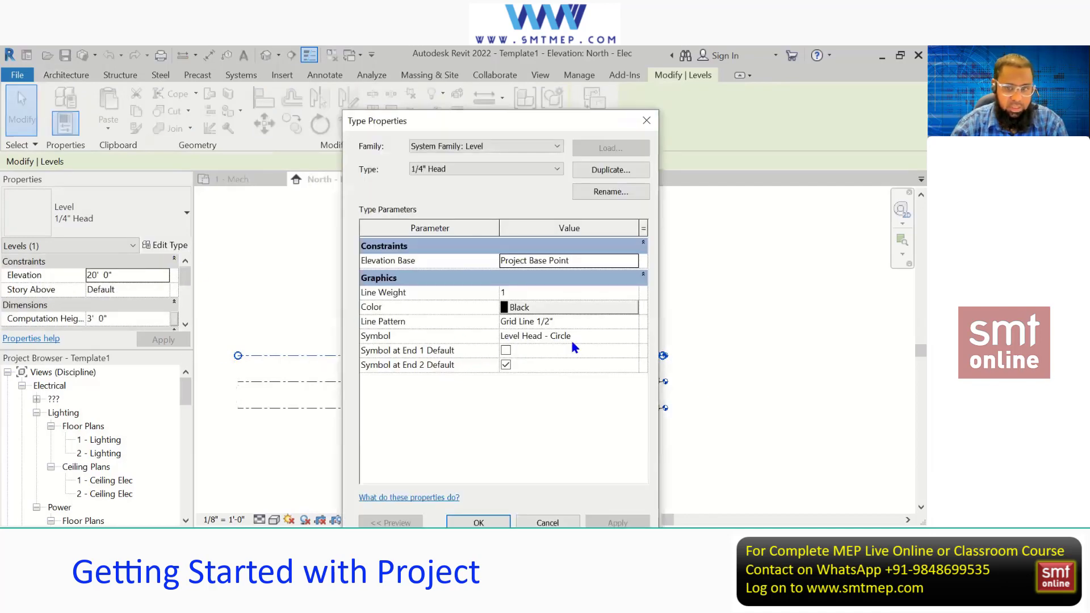
left_click(547, 307)
left_click(462, 343)
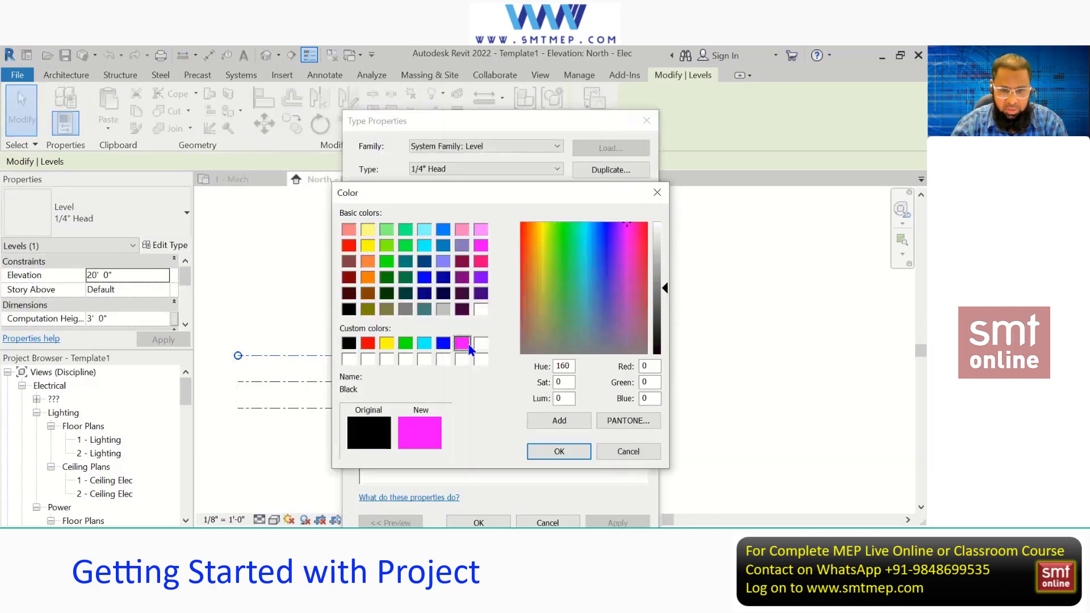
left_click(559, 451)
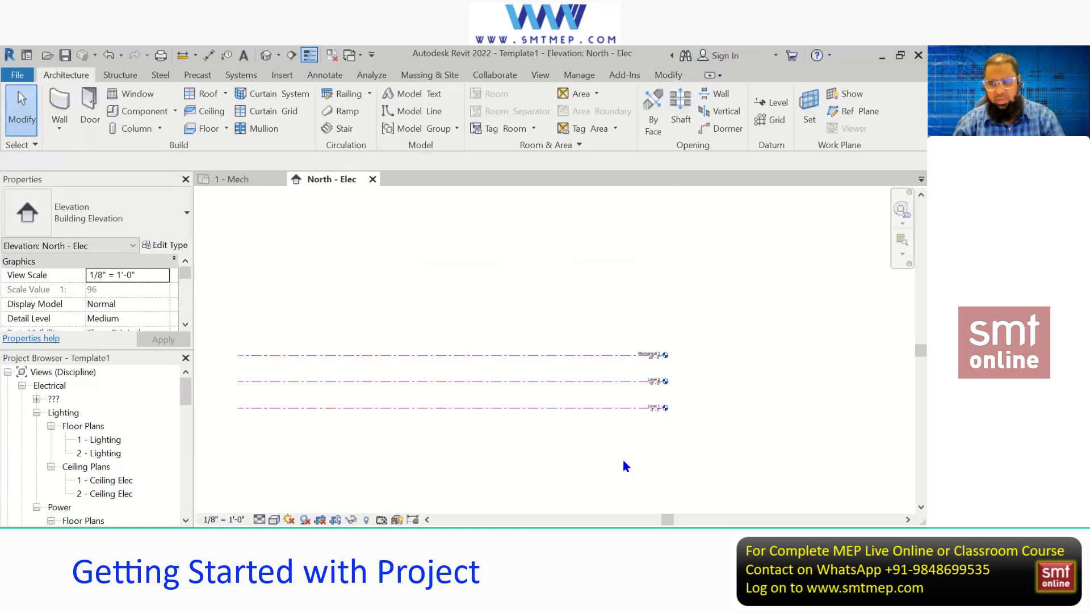
- Save the model as template SMT-DEFAULT.rte using the Template Files type
left_click(17, 75)
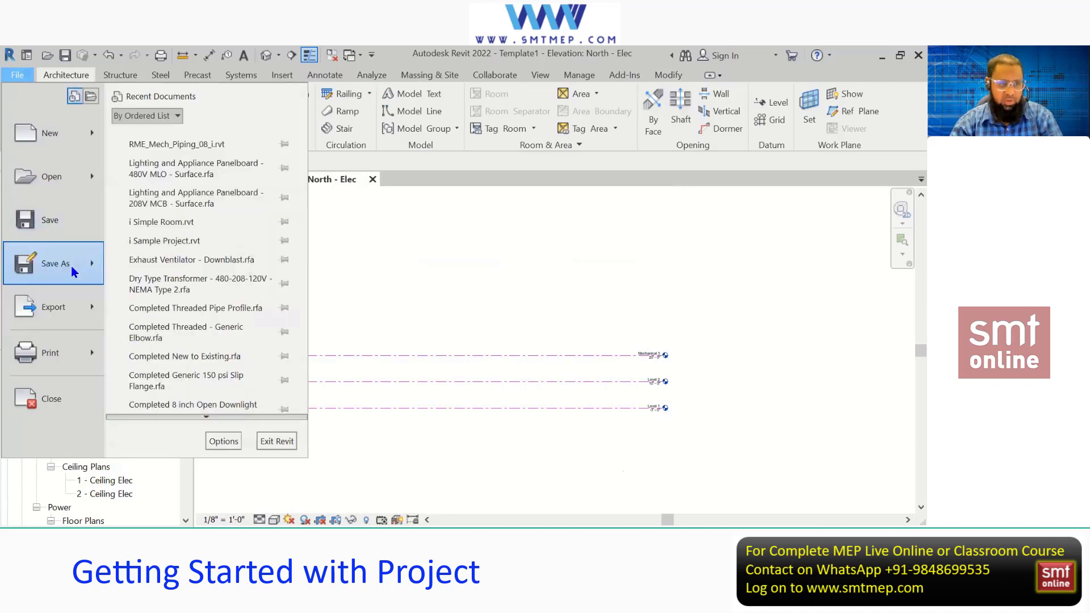
mouse_move(74, 273)
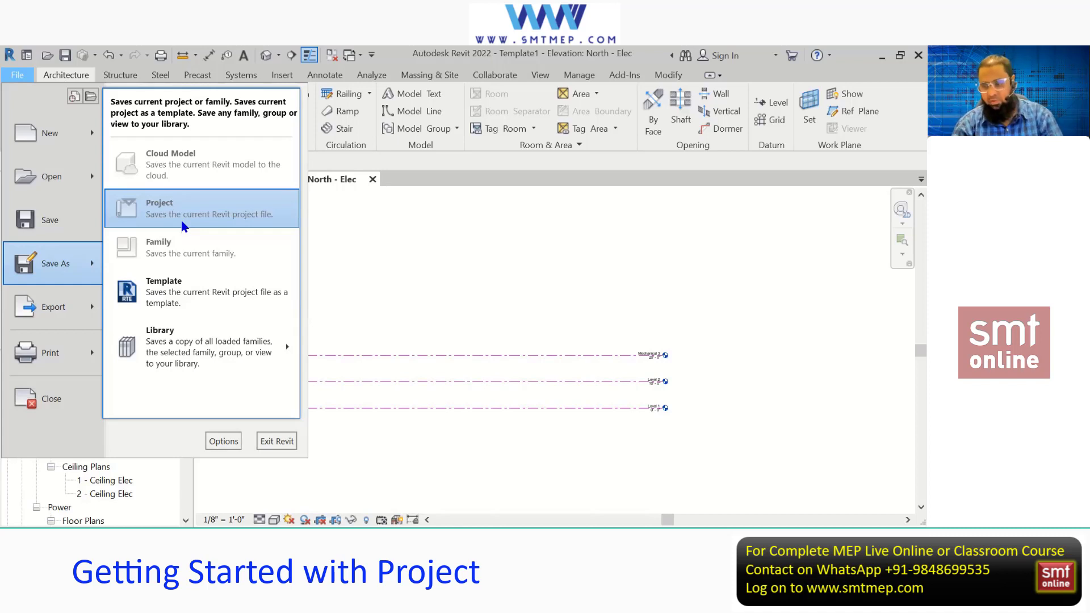
left_click(184, 289)
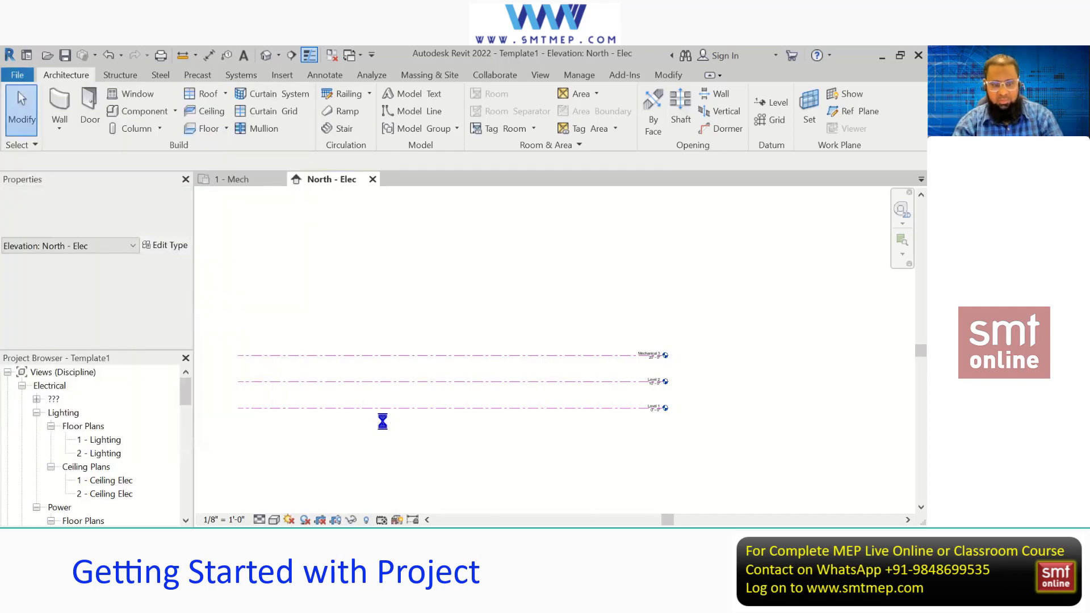
left_click(507, 484)
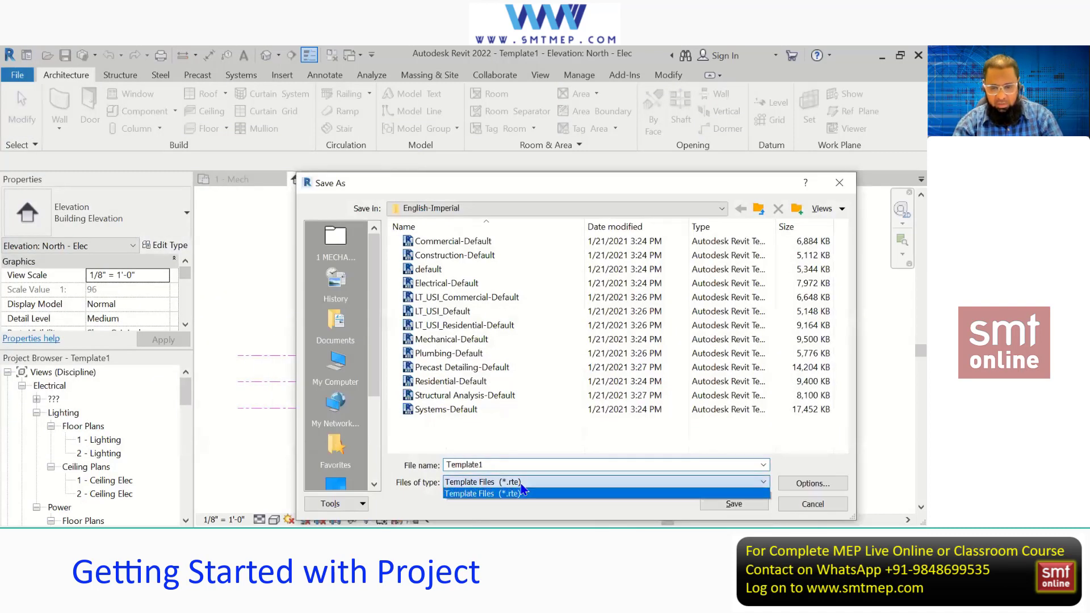
left_click(495, 463)
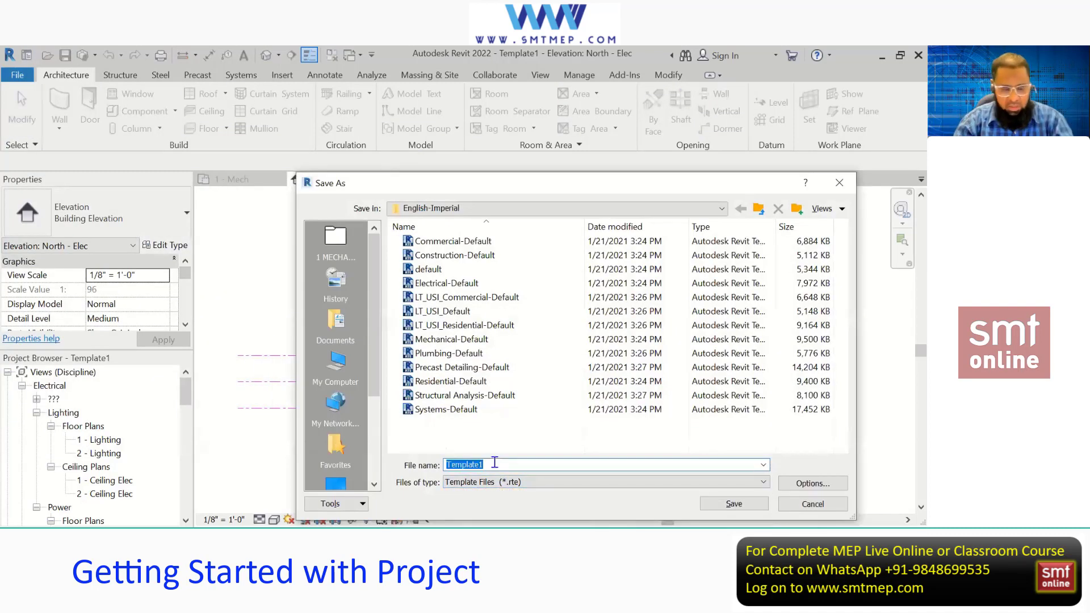
type("SM")
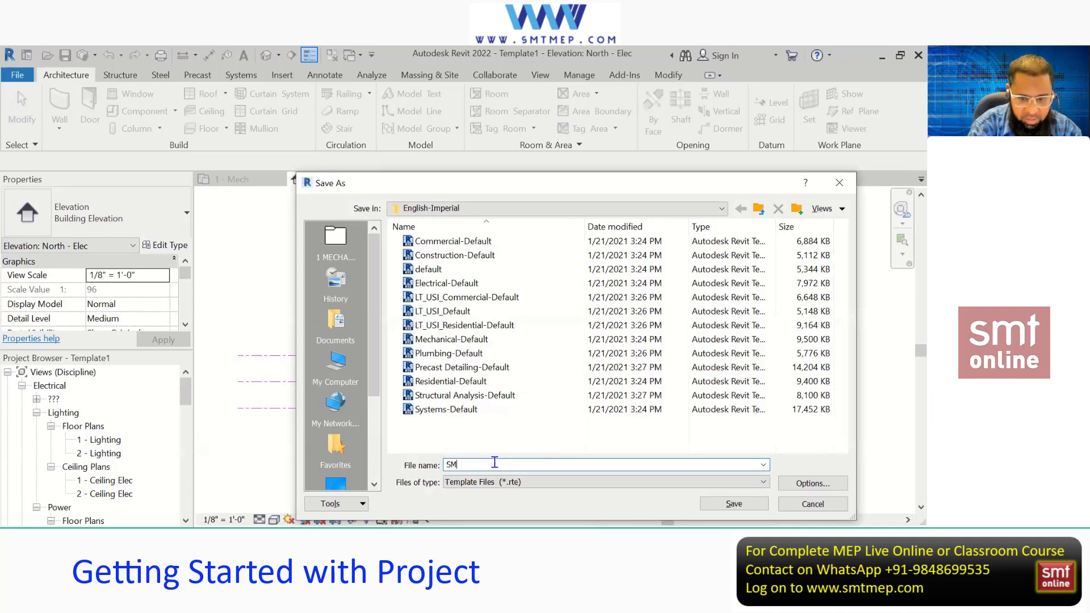
type("T")
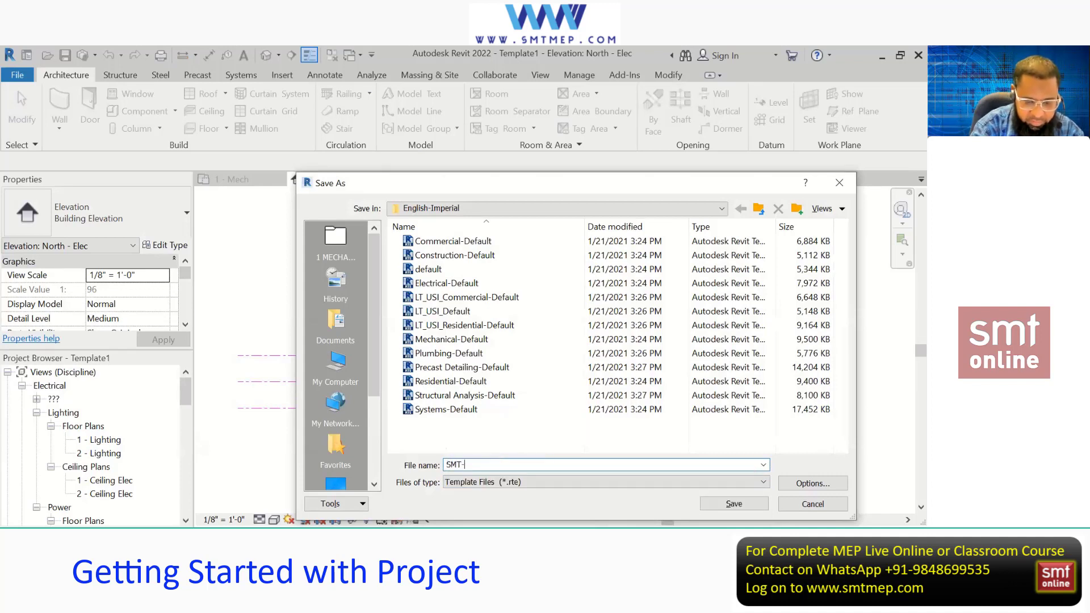
type("-DEFAULT")
left_click(733, 504)
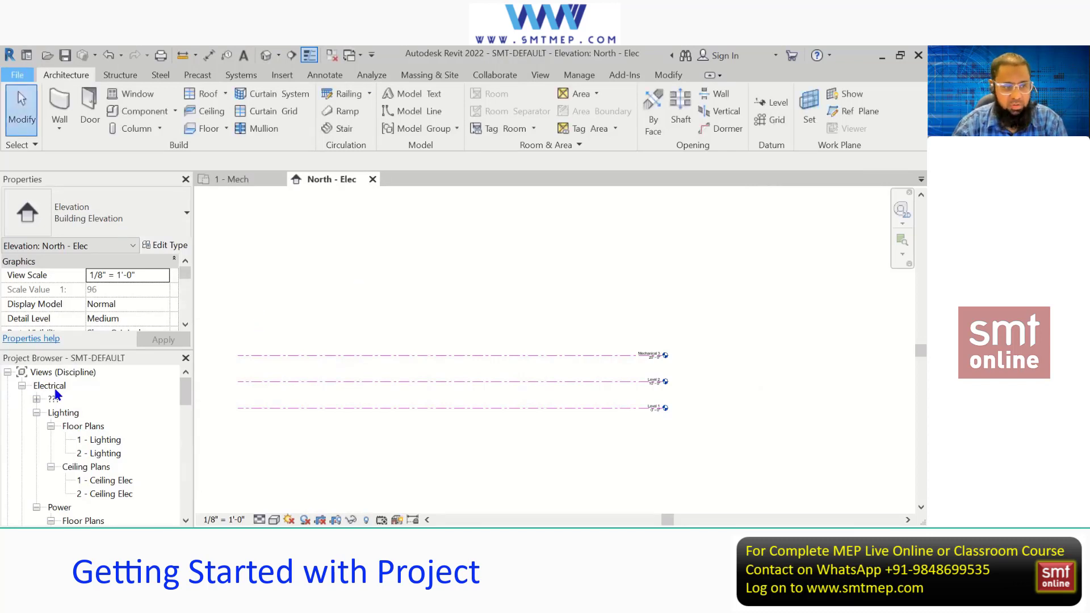
key("ctrl+d")
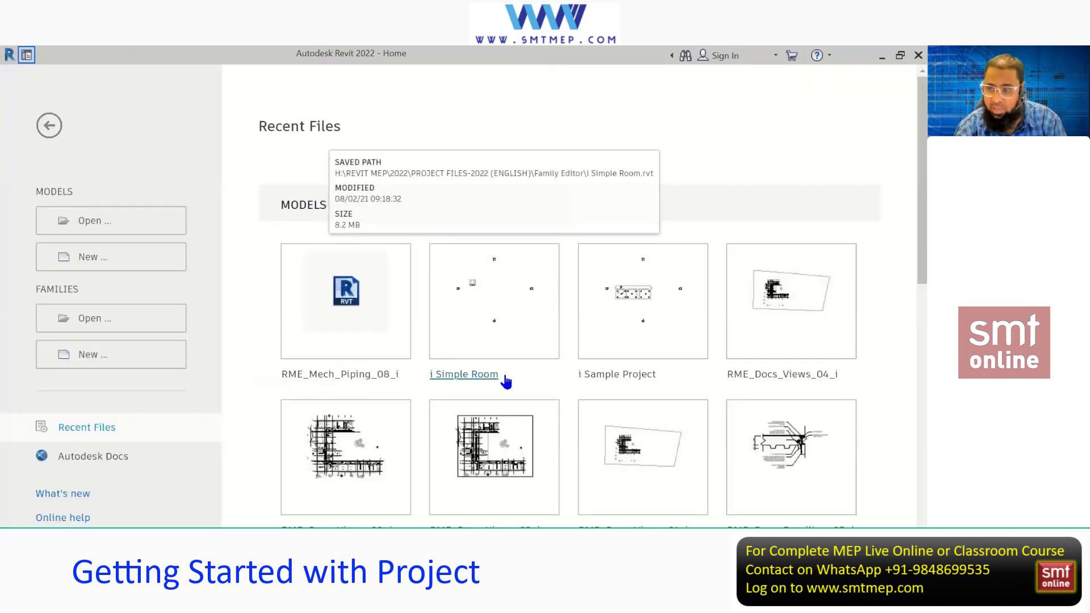
- Start a new project, Project4, from the SMT-DEFAULT.rte template with Create new set to Project
left_click(84, 258)
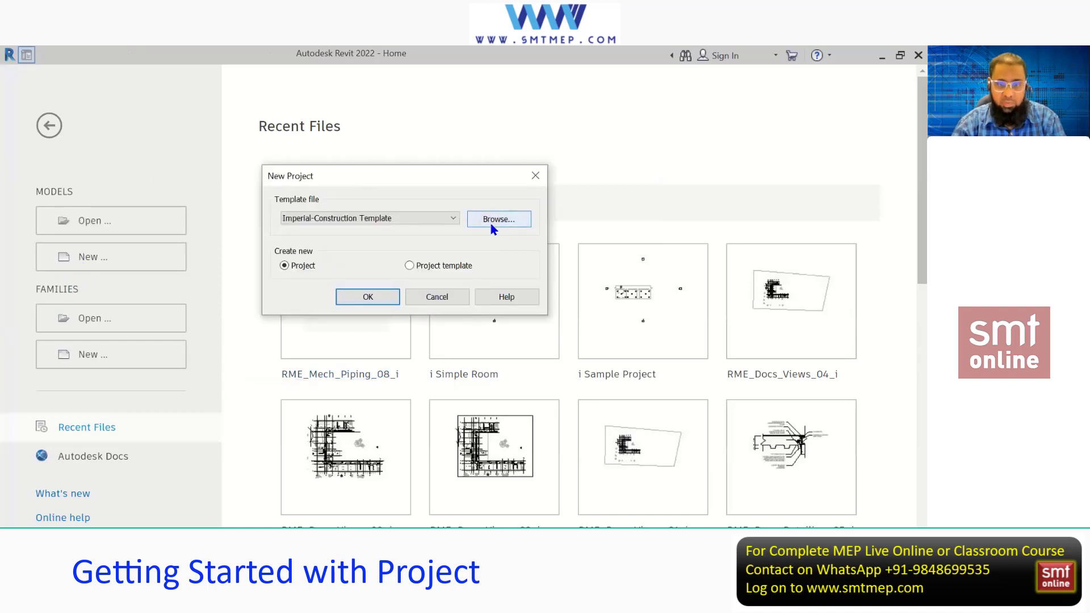
left_click(492, 221)
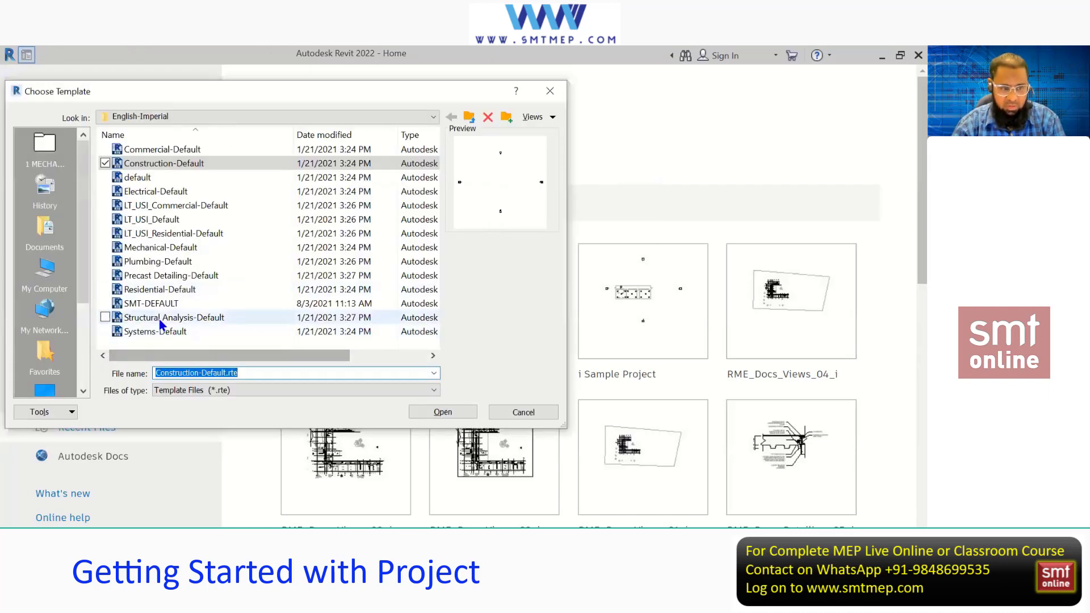
left_click(143, 305)
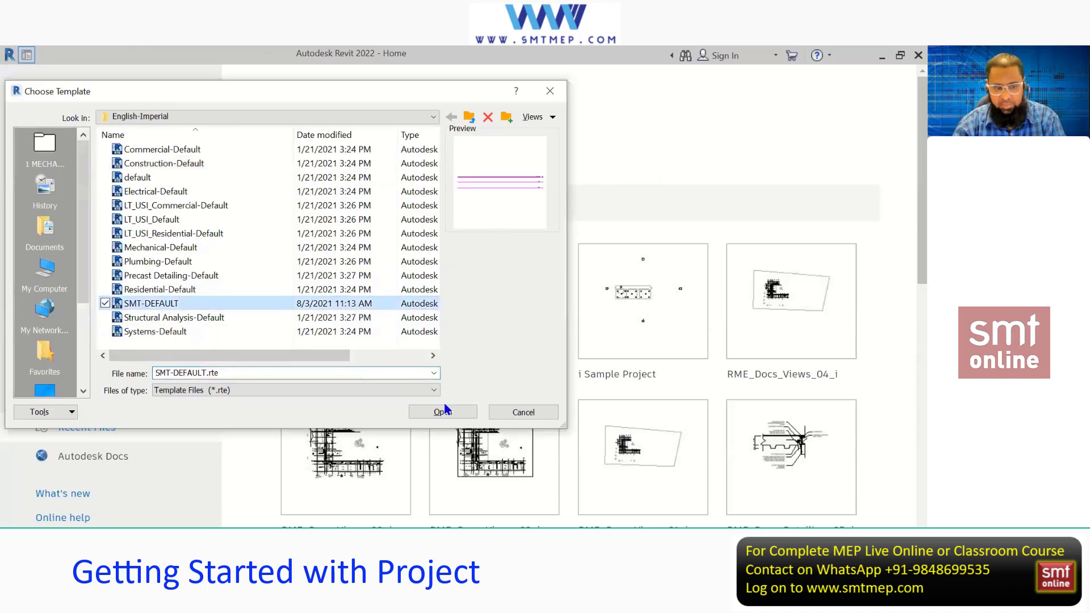
left_click(460, 413)
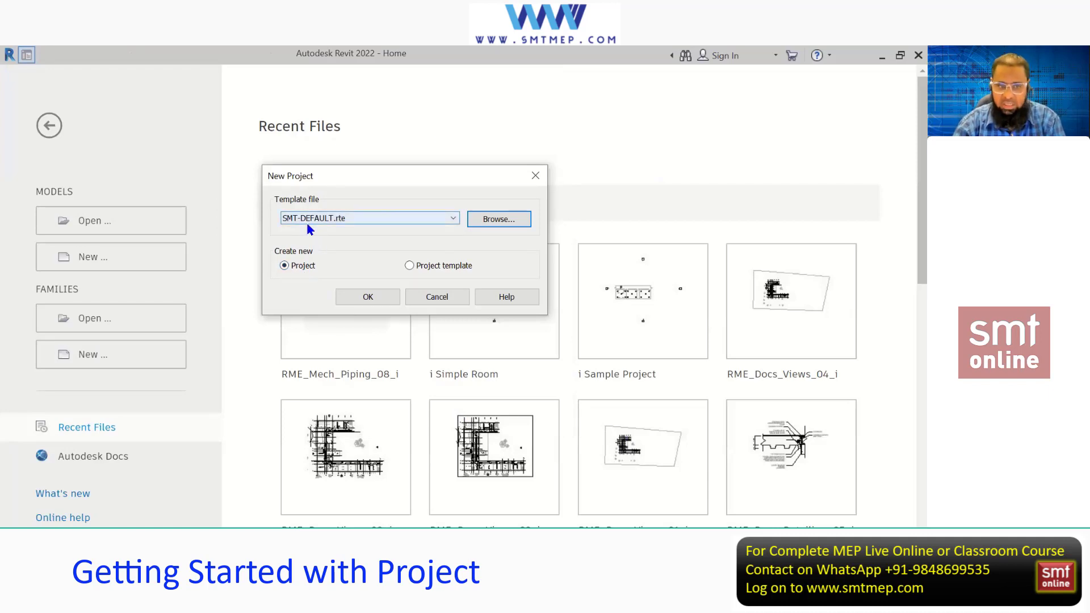
left_click(410, 266)
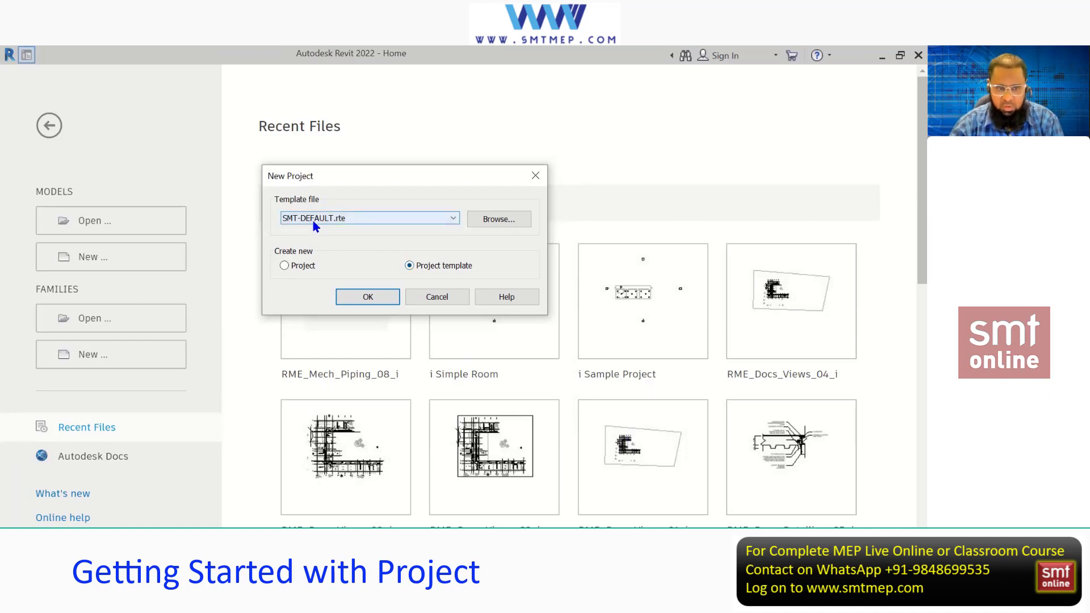
left_click(294, 265)
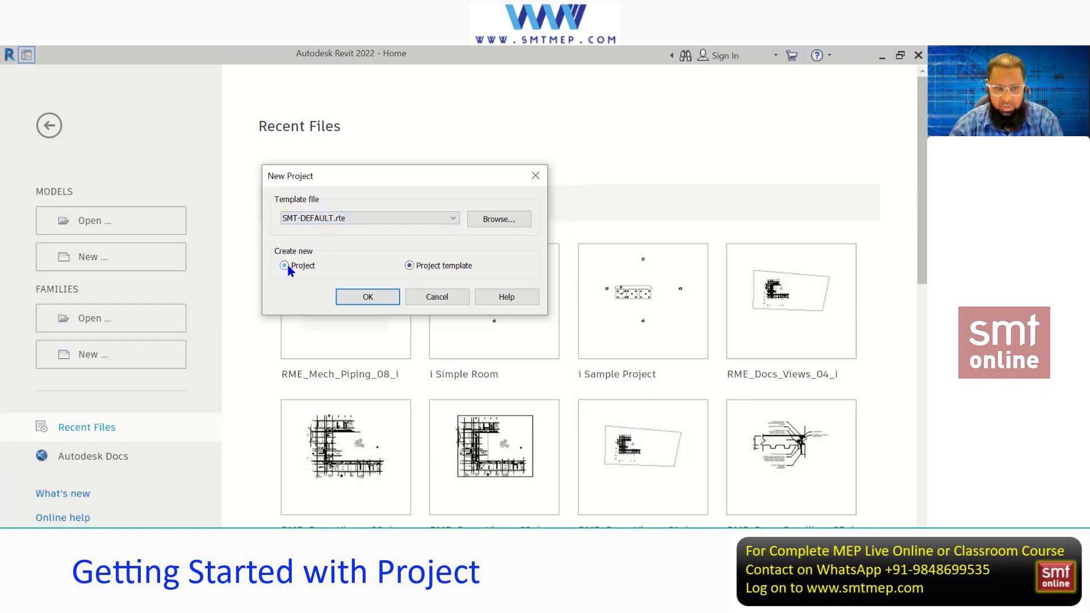
left_click(390, 298)
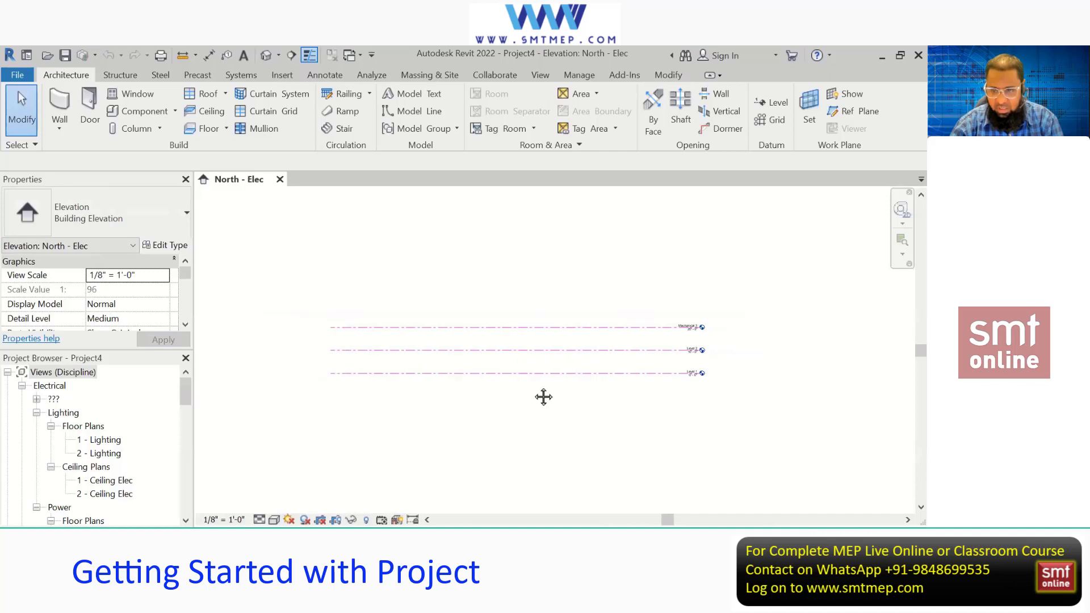
scroll(653, 342, "up", 1)
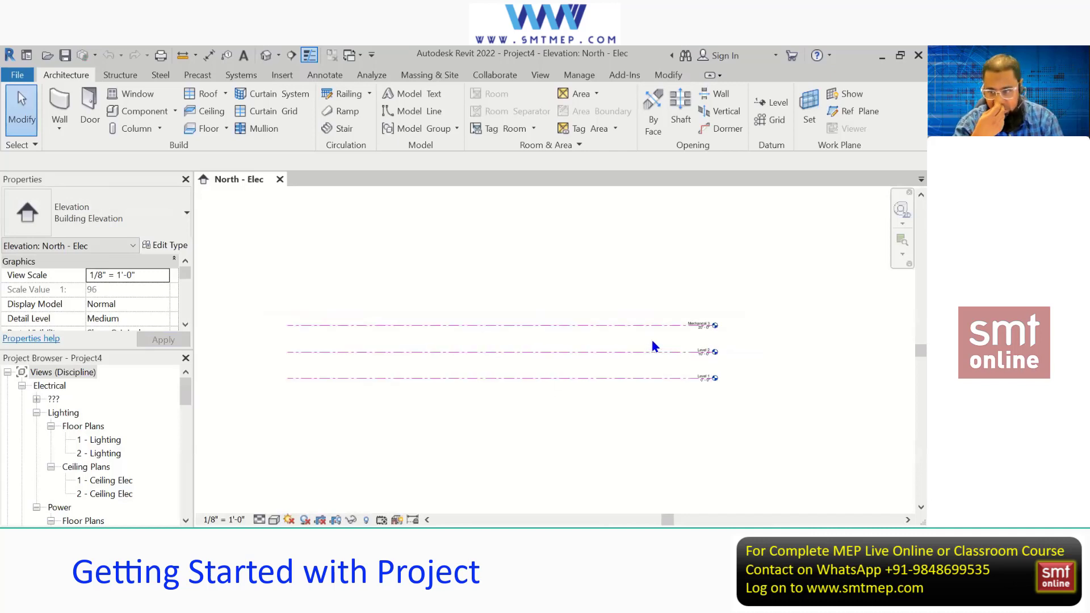
scroll(651, 338, "up", 2)
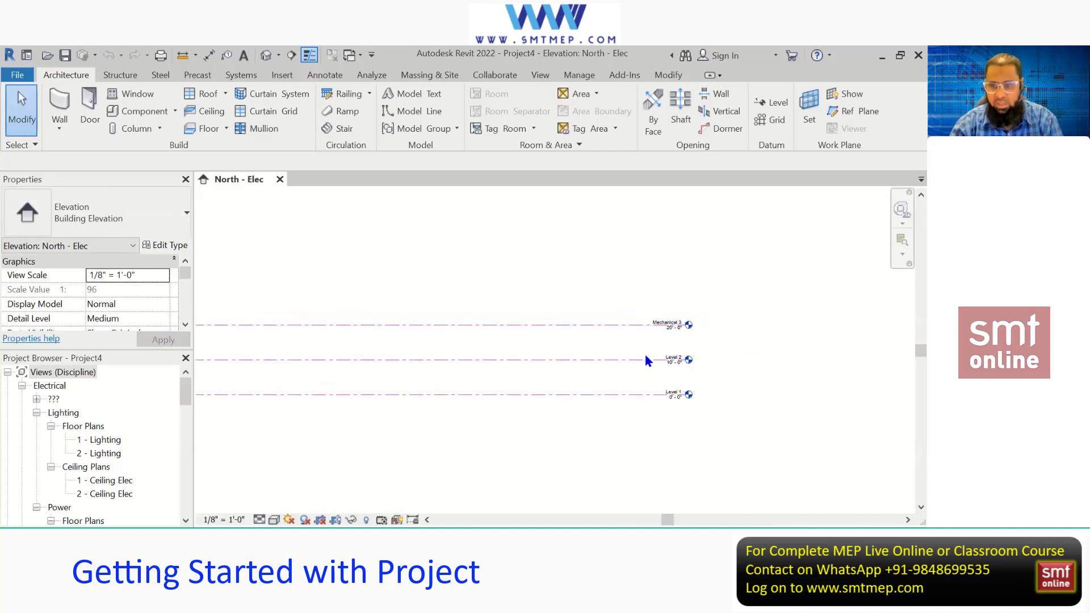
scroll(616, 390, "down", 1)
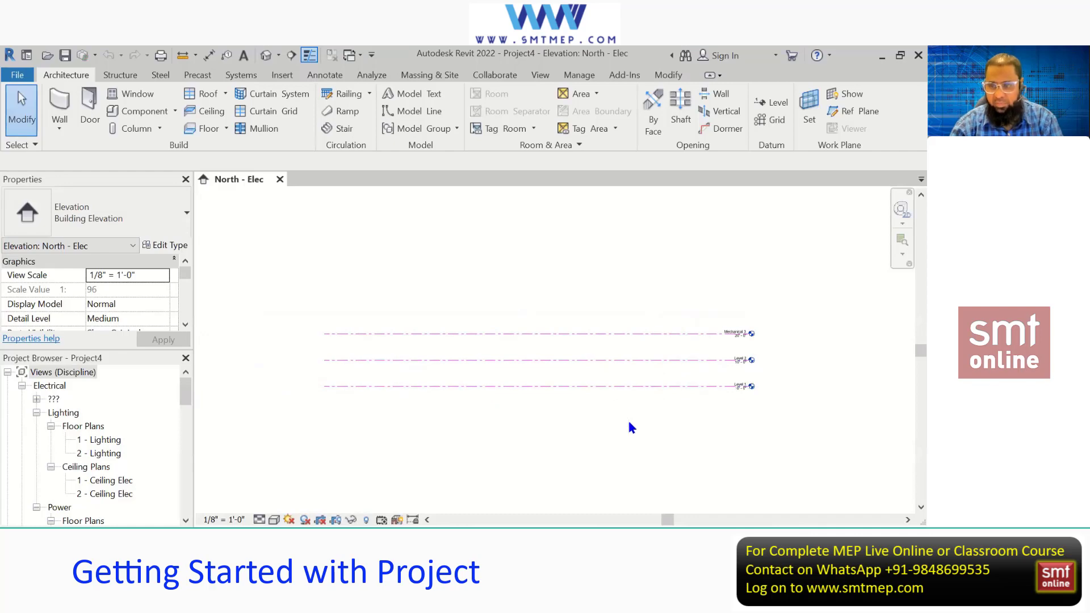
scroll(630, 423, "down", 1)
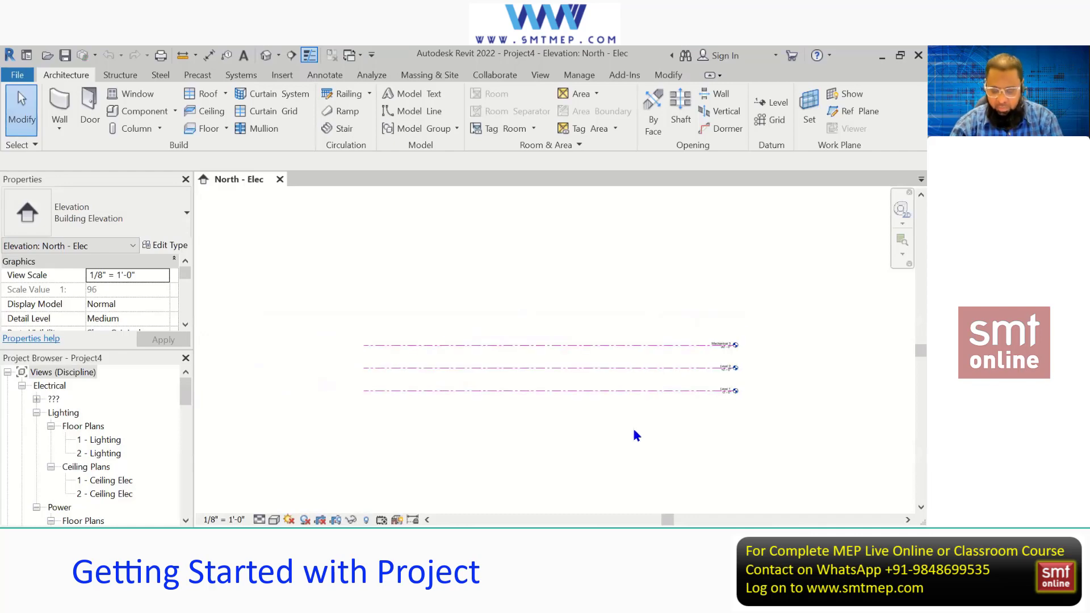